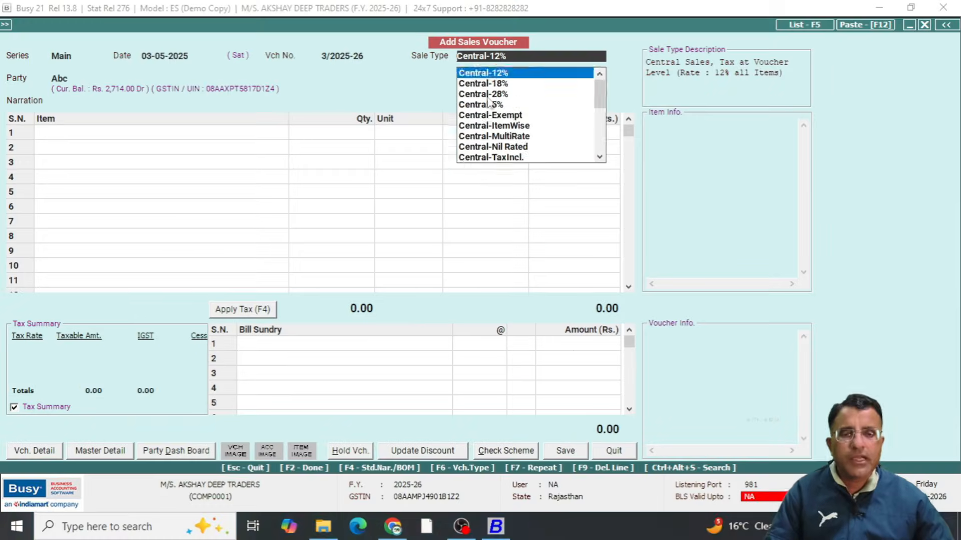
Examine the local and SEZ options in the sales voucher's Sale Type list
scroll(478, 118, down, 4)
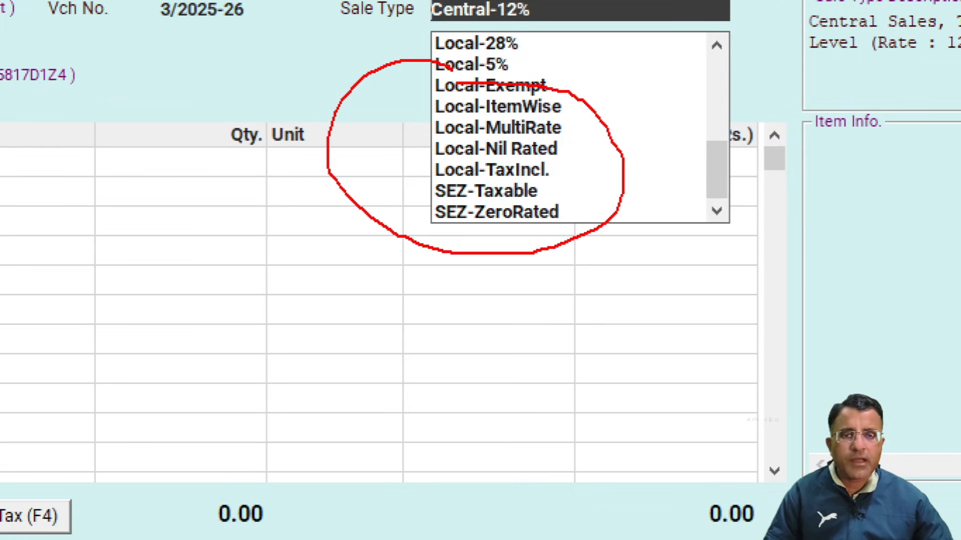
drag(457, 83, 347, 119)
drag(563, 127, 692, 88)
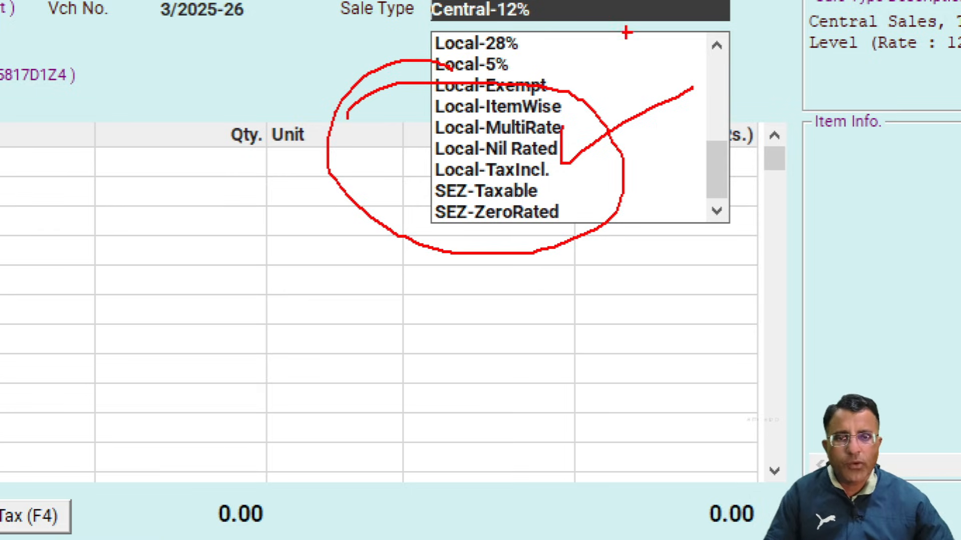
mouse_move(530, 35)
mouse_down()
mouse_move(606, 53)
mouse_move(408, 318)
mouse_move(493, 5)
mouse_move(633, 51)
mouse_up()
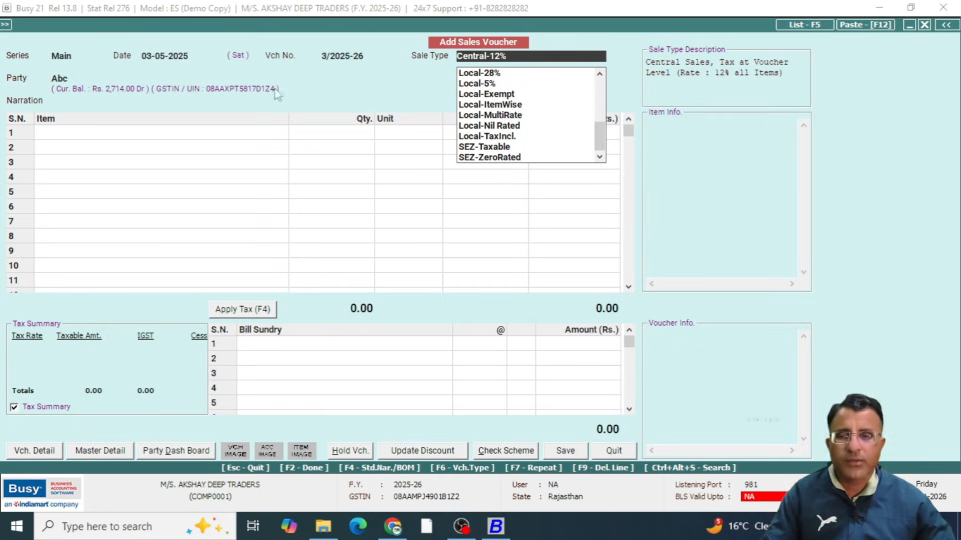
Quit the unsaved sales voucher and return to the list of transaction types
click(253, 95)
key(Escape)
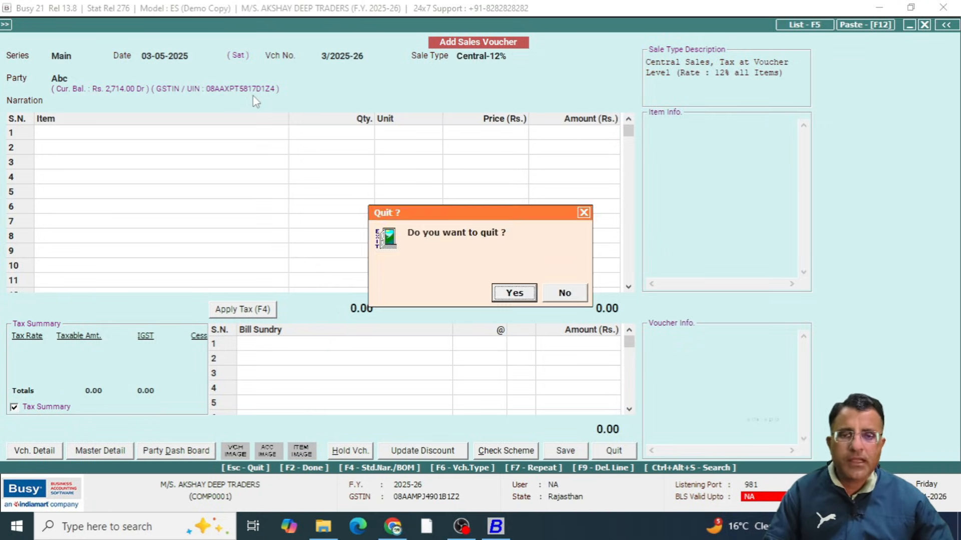
key(Return)
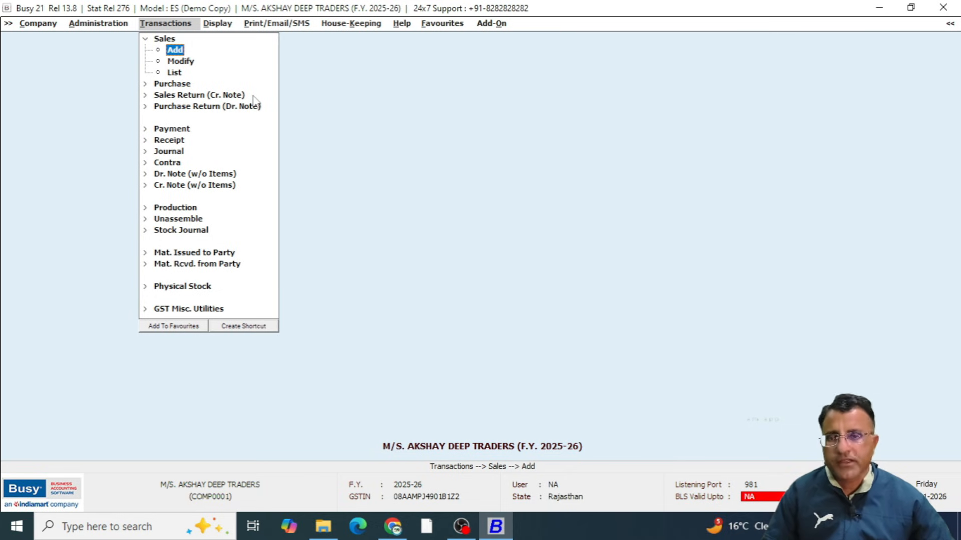
key(Escape)
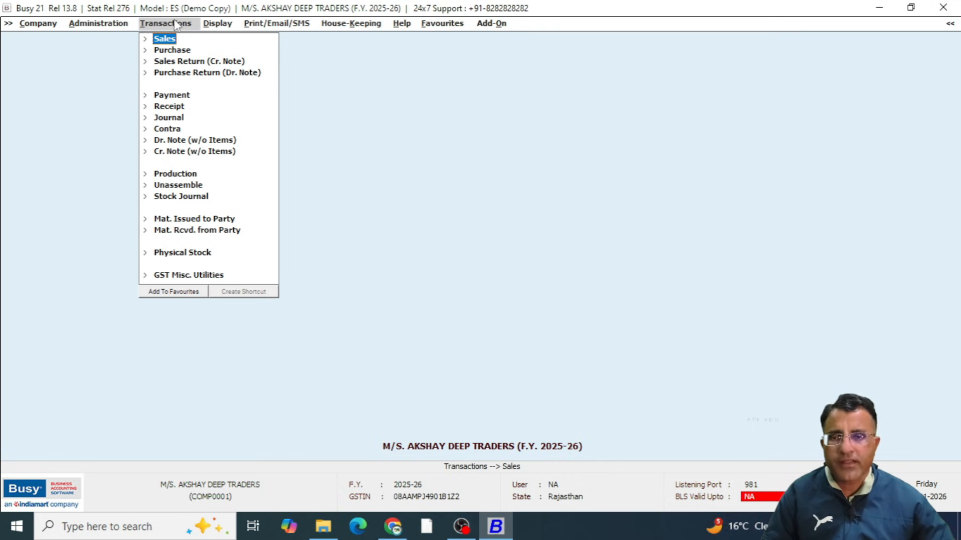
Start a new purchase voucher in the Main series
click(181, 52)
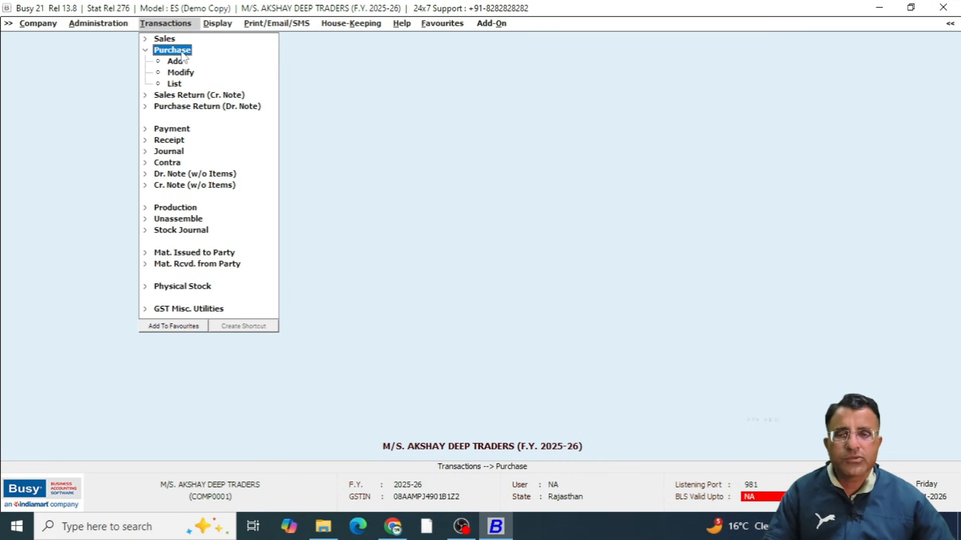
key(Down)
click(181, 50)
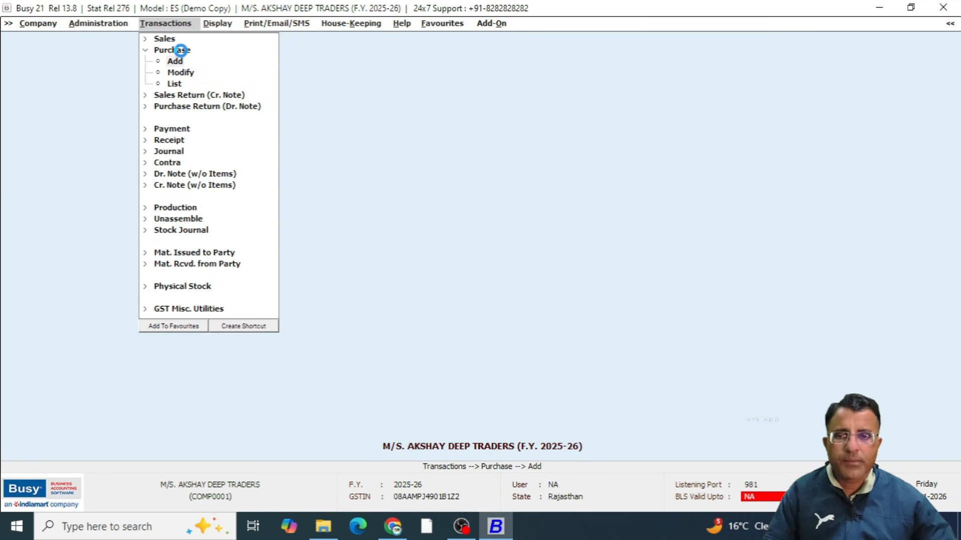
key(Return)
key(Return)
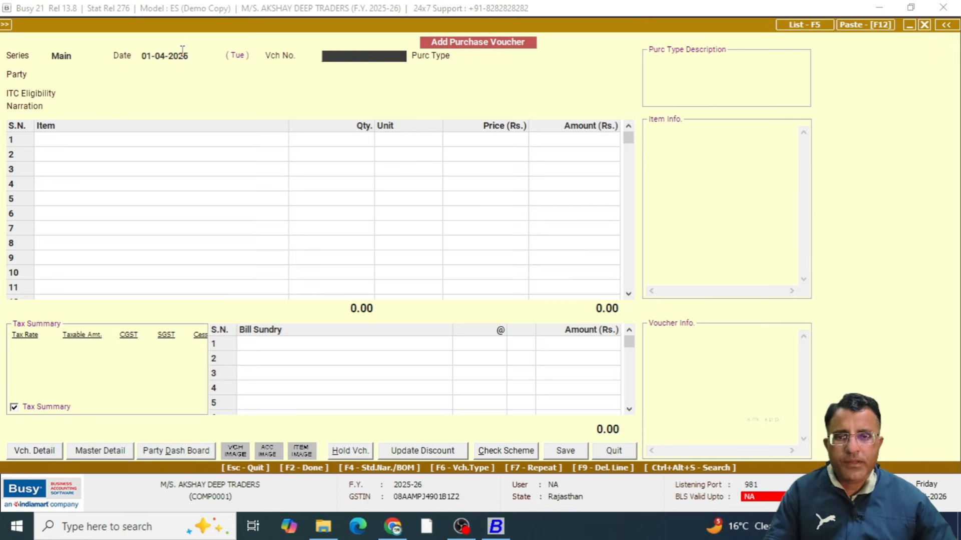
Date the purchase voucher 01-04-2025 and enter 4141 as the voucher number
click(203, 57)
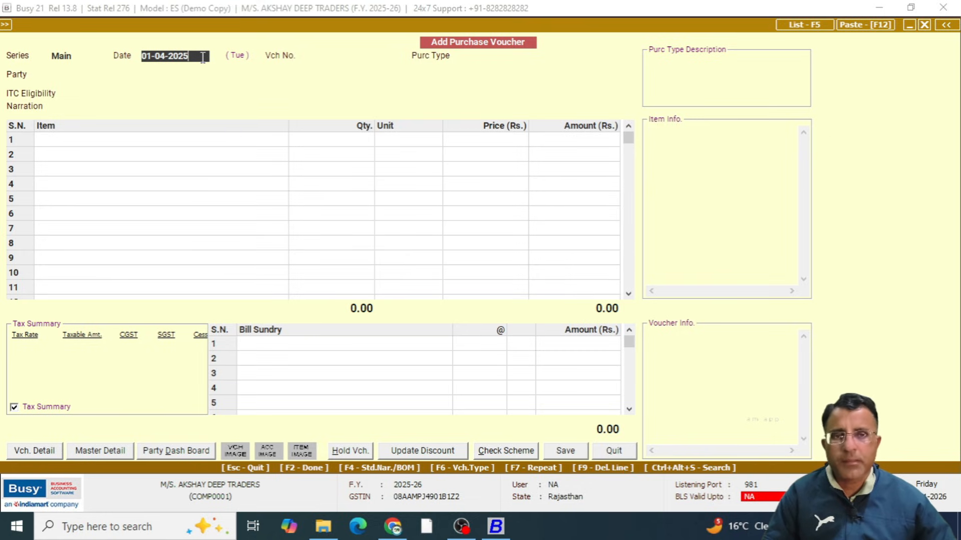
key(Return)
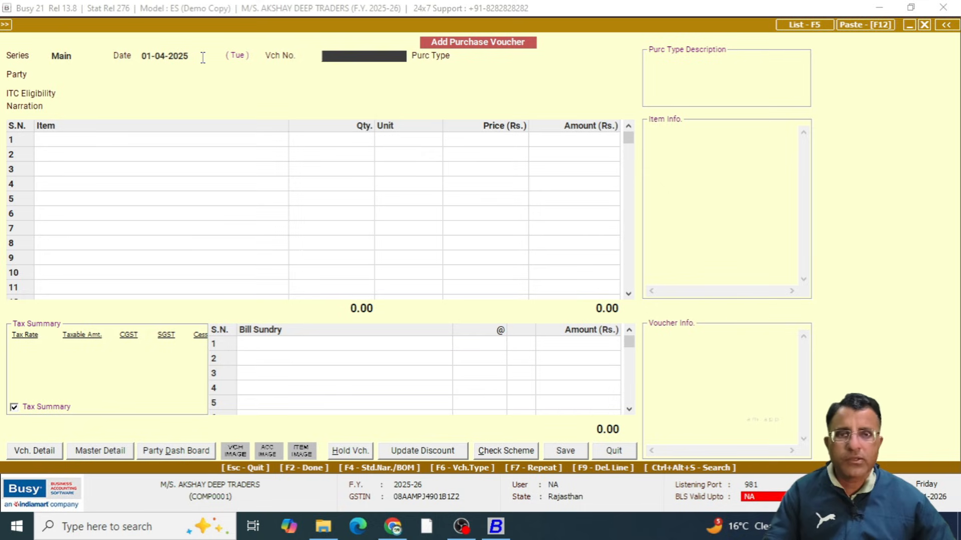
text(4141)
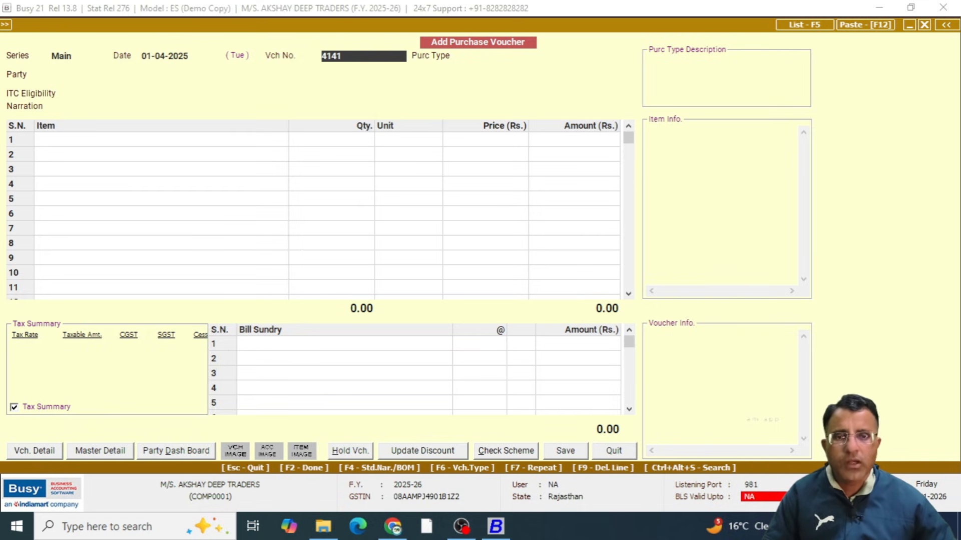
key(Return)
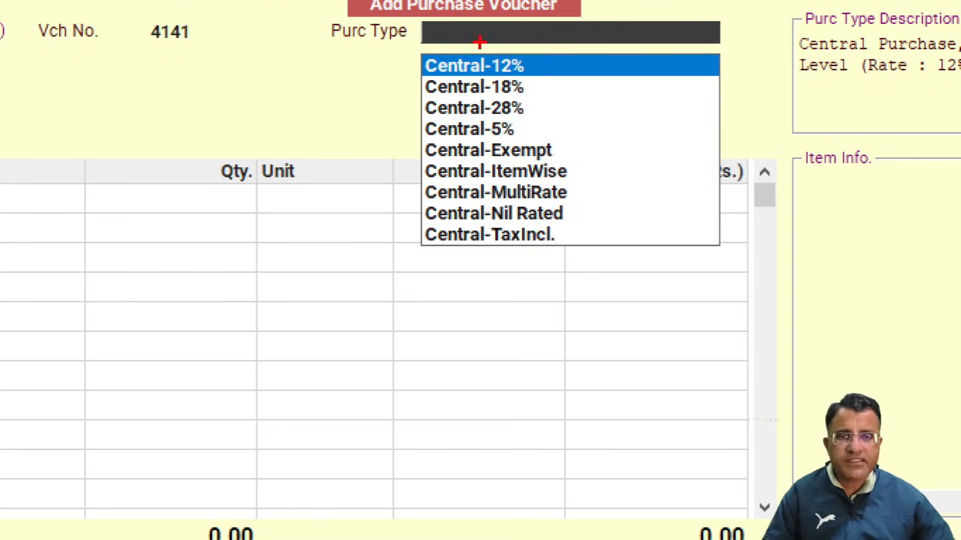
Examine the central purchase types on offer, comparing the fixed-rate, Exempt, ItemWise and MultiRate options
mouse_move(406, 16)
mouse_down()
mouse_move(459, 286)
mouse_move(669, 289)
mouse_up()
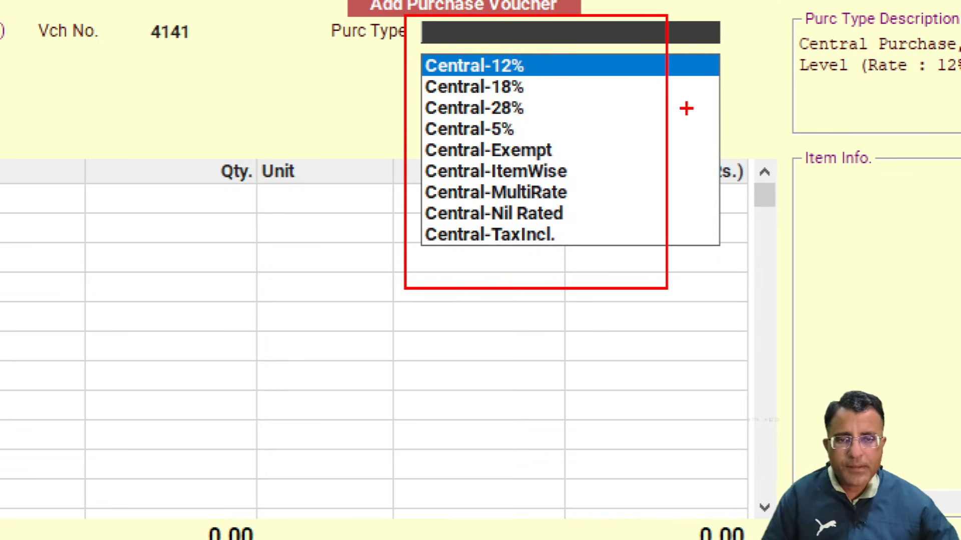
mouse_move(543, 40)
mouse_down()
mouse_move(350, 48)
mouse_move(533, 323)
mouse_move(563, 57)
mouse_move(406, 41)
mouse_up()
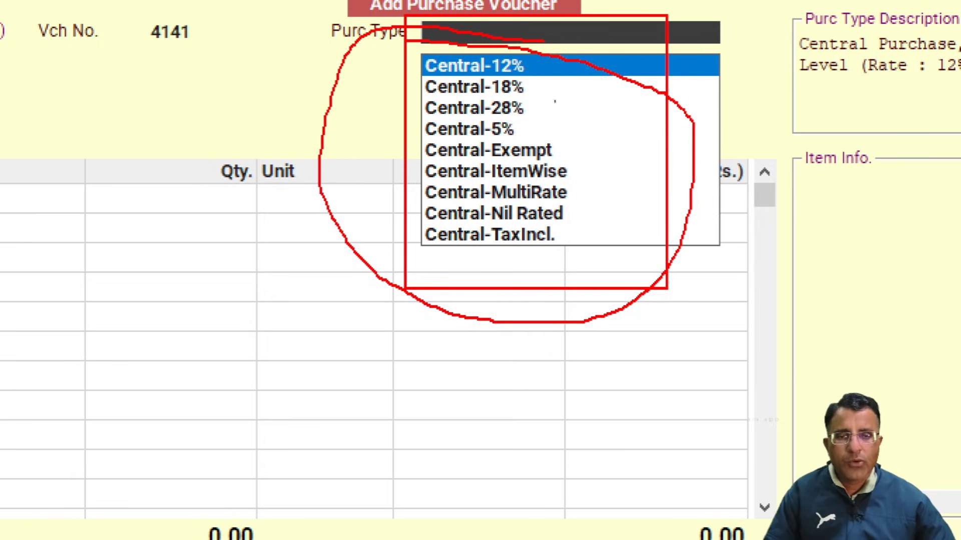
mouse_move(413, 44)
mouse_down()
mouse_move(511, 262)
mouse_move(414, 8)
mouse_move(323, 38)
mouse_up()
key(Escape)
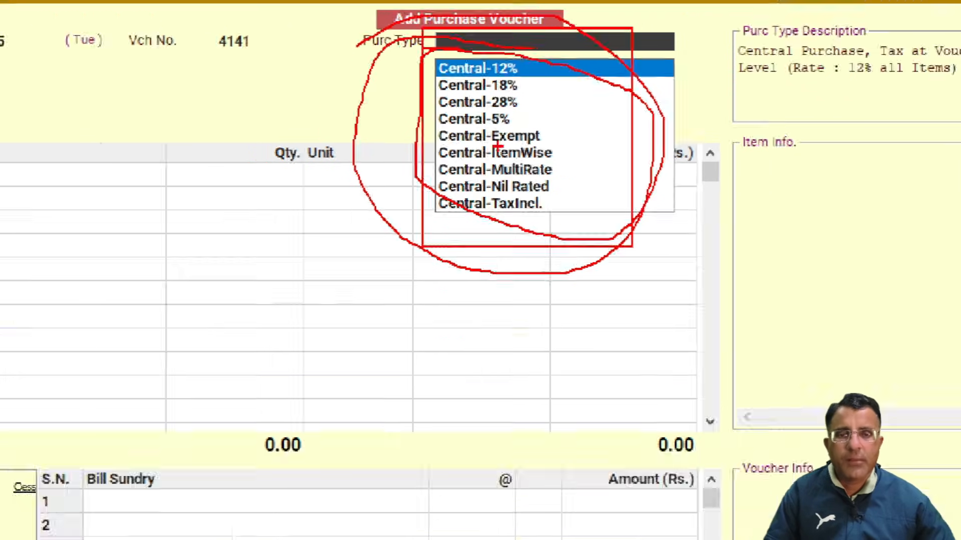
key(ctrl+1)
click(511, 70)
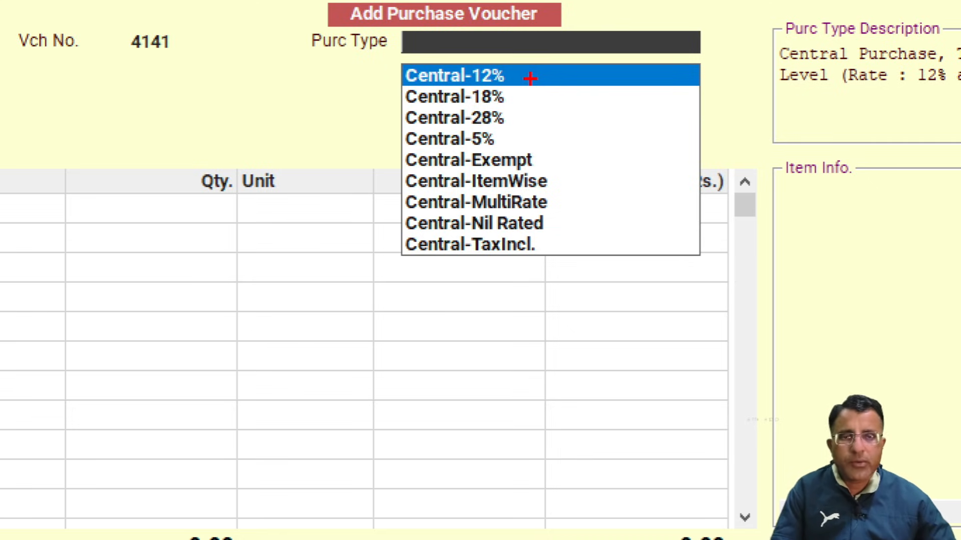
drag(532, 77, 685, 70)
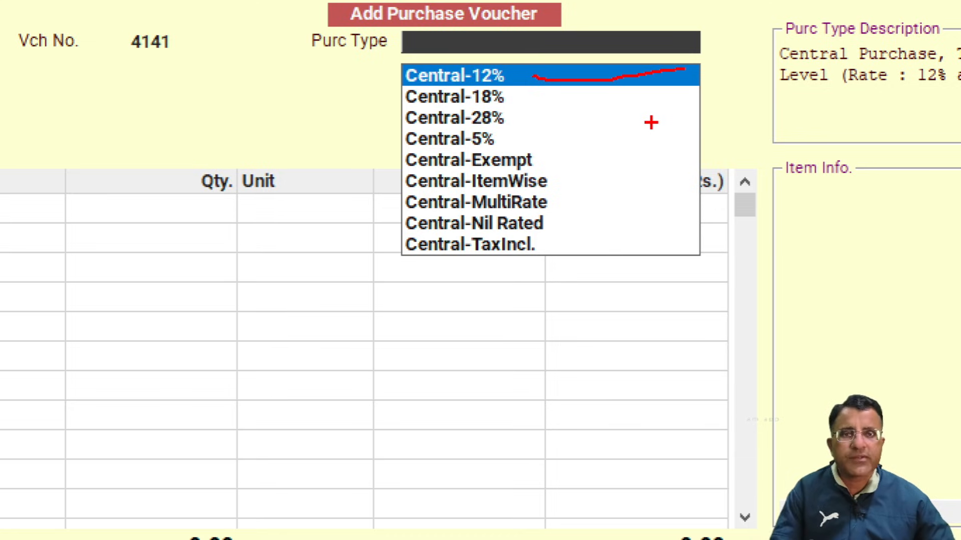
mouse_move(470, 48)
mouse_down()
mouse_move(345, 44)
mouse_move(496, 82)
mouse_move(296, 51)
mouse_up()
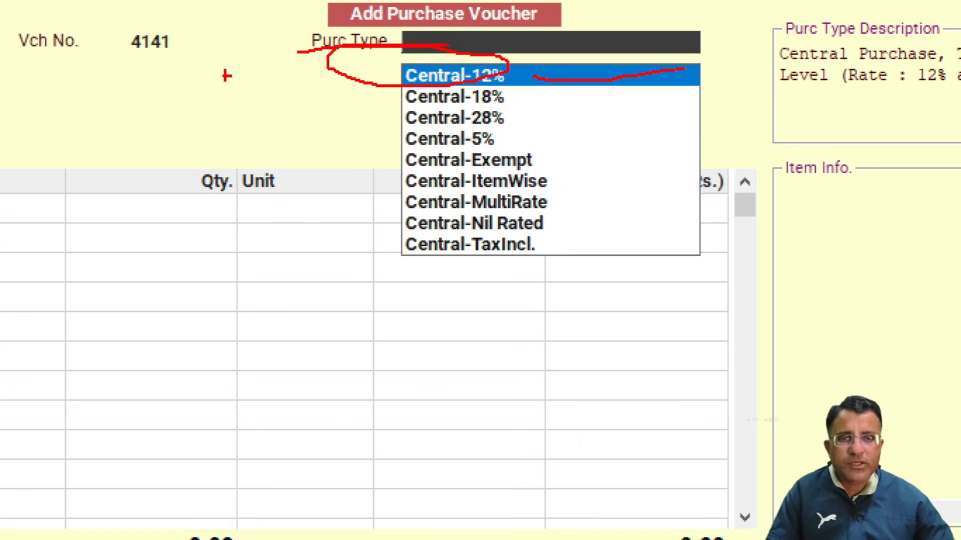
drag(508, 100, 574, 101)
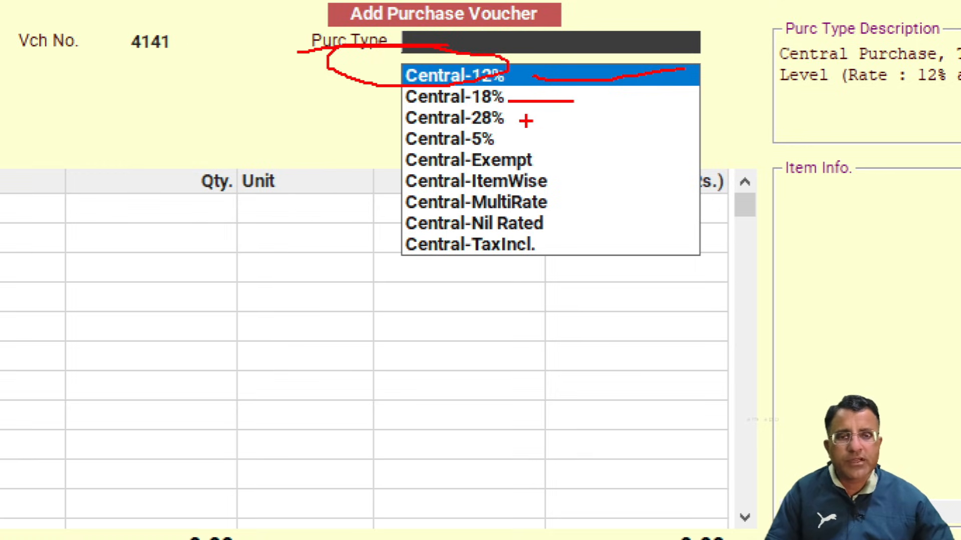
drag(512, 118, 644, 115)
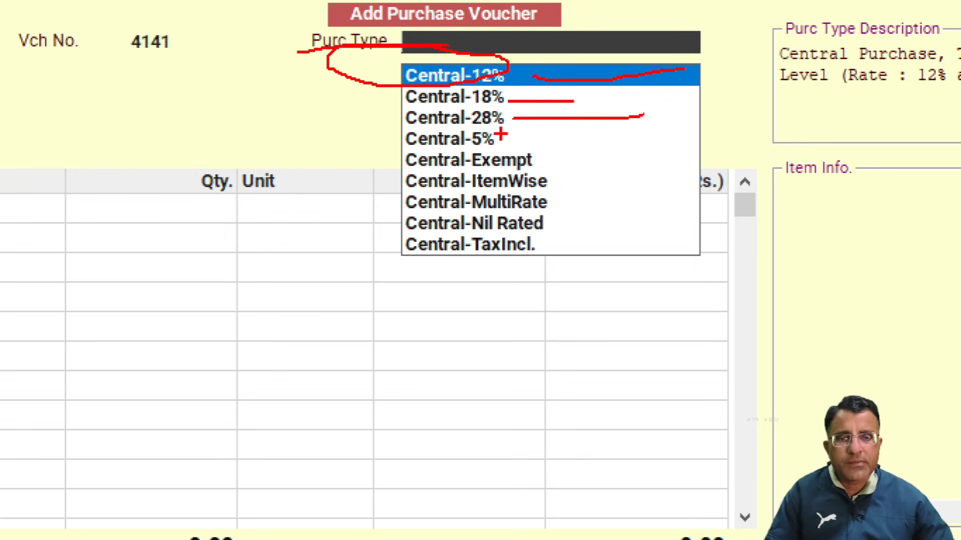
drag(497, 140, 618, 141)
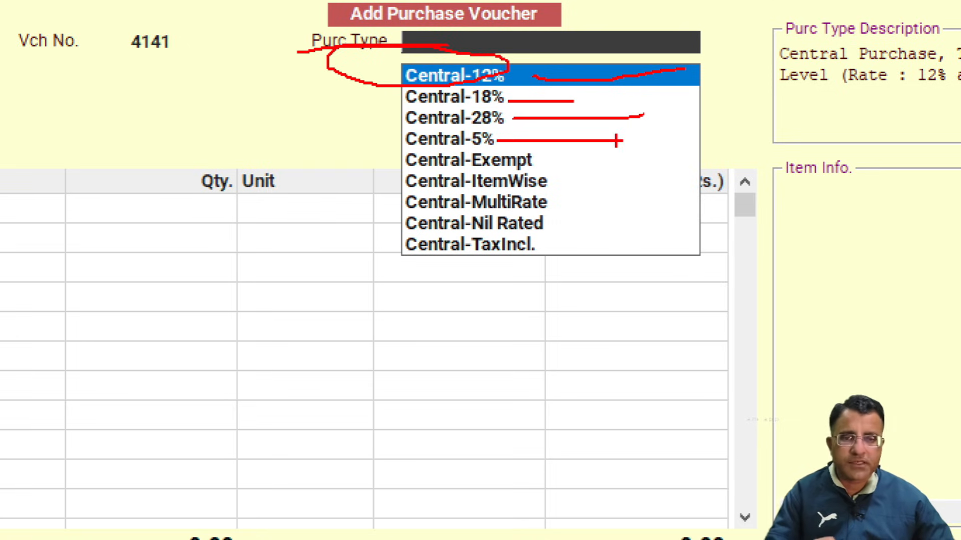
drag(534, 164, 729, 164)
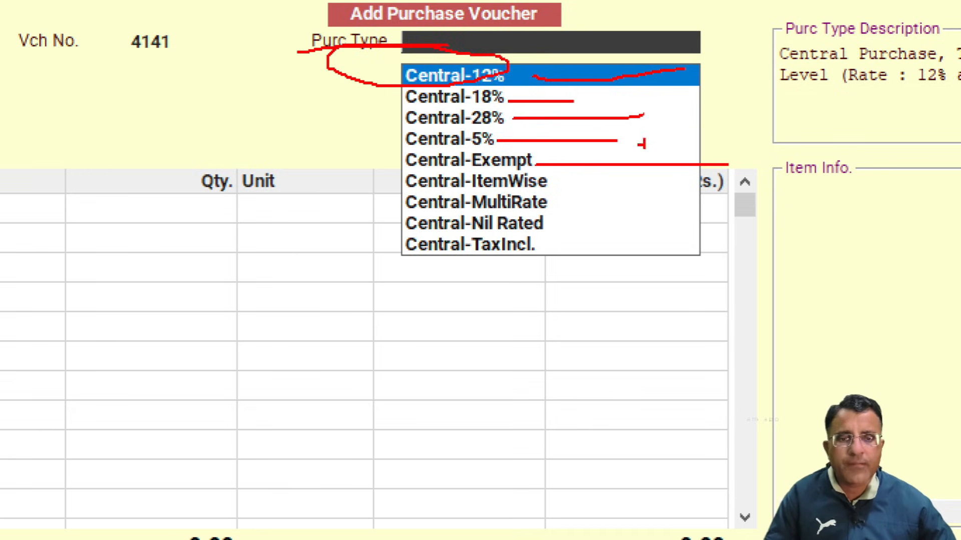
mouse_move(398, 168)
mouse_down()
mouse_move(367, 181)
mouse_move(493, 200)
mouse_move(496, 156)
mouse_move(395, 159)
mouse_up()
mouse_move(400, 206)
mouse_down()
mouse_move(388, 210)
mouse_move(567, 228)
mouse_move(437, 182)
mouse_move(353, 189)
mouse_up()
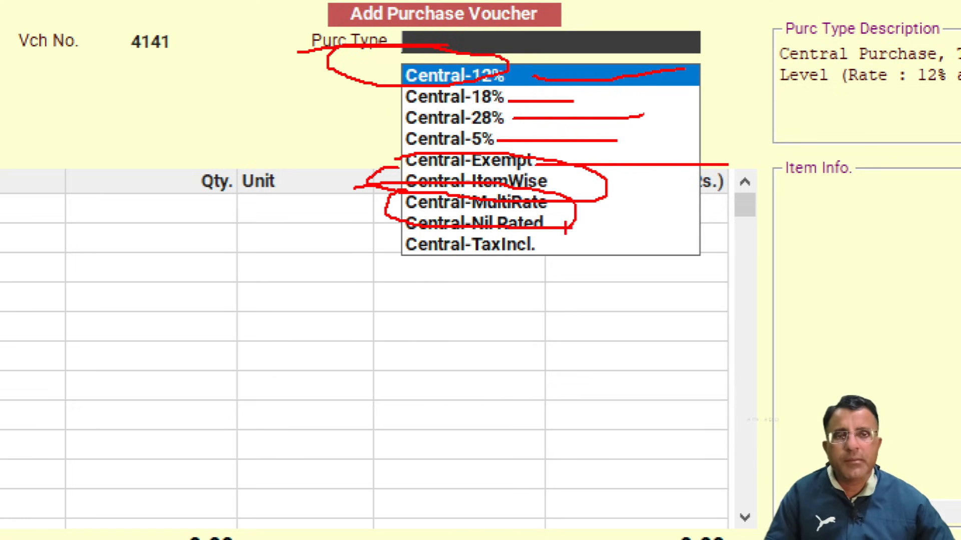
key(Escape)
key(ctrl+1)
click(619, 29)
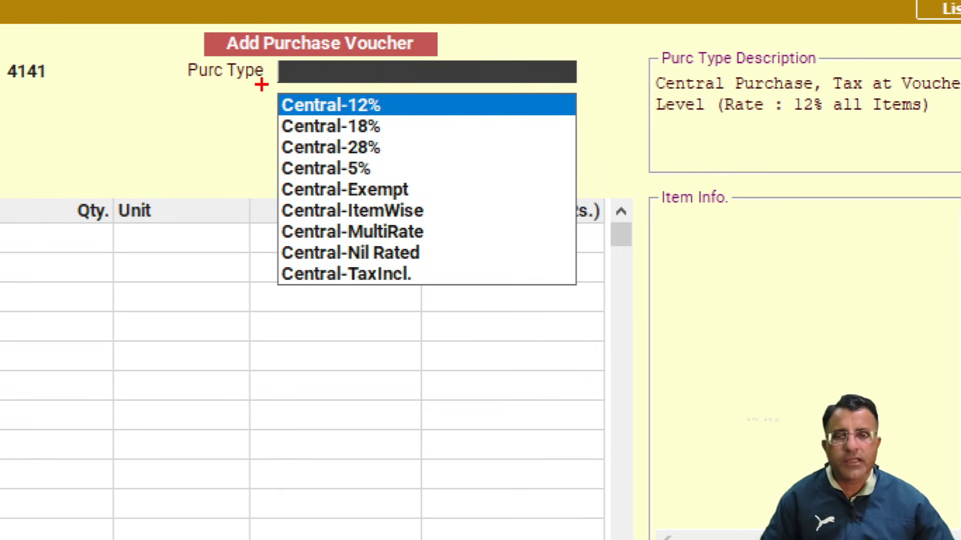
mouse_move(260, 84)
mouse_down()
mouse_move(350, 174)
mouse_move(428, 199)
mouse_up()
mouse_move(385, 140)
mouse_down()
mouse_move(428, 186)
mouse_move(536, 191)
mouse_up()
drag(429, 233, 559, 225)
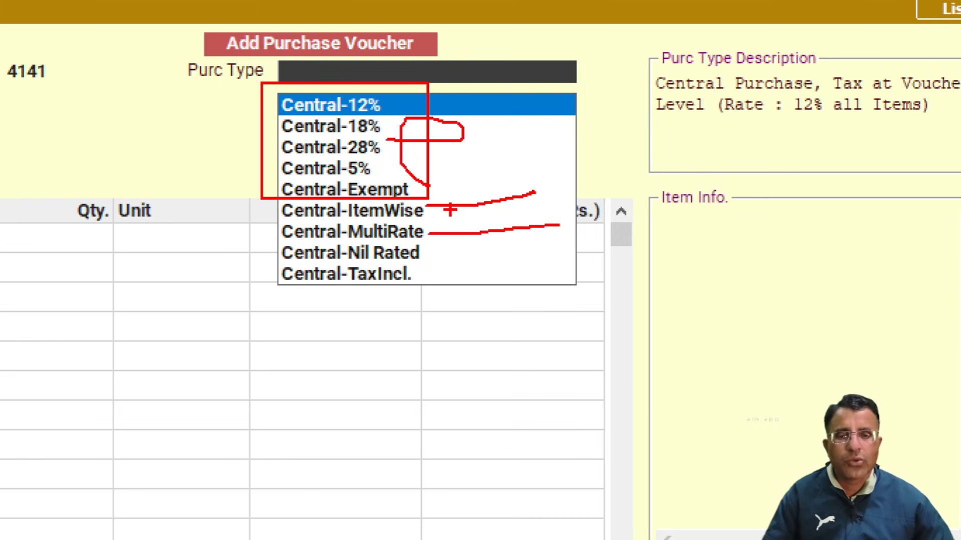
key(Escape)
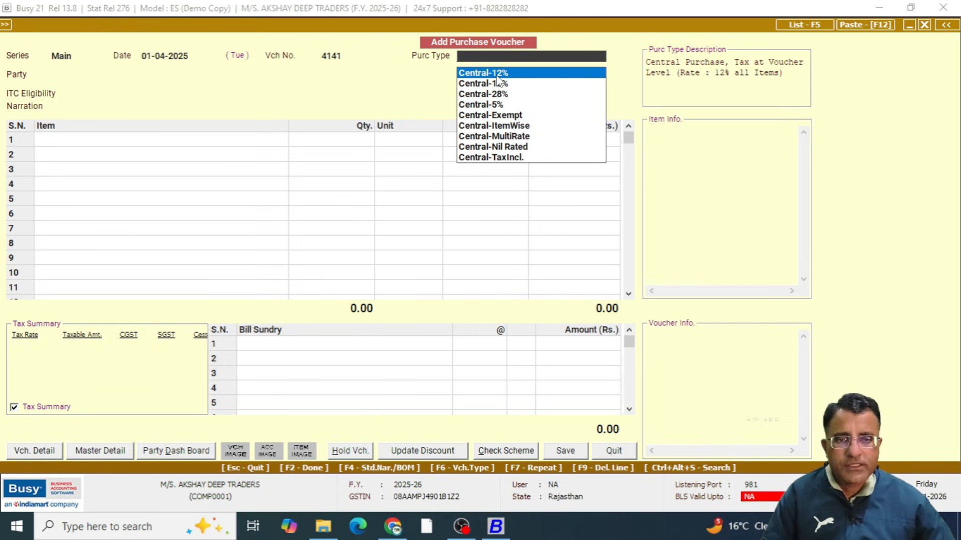
Set the purchase type to Central-18%
key(Down)
key(Return)
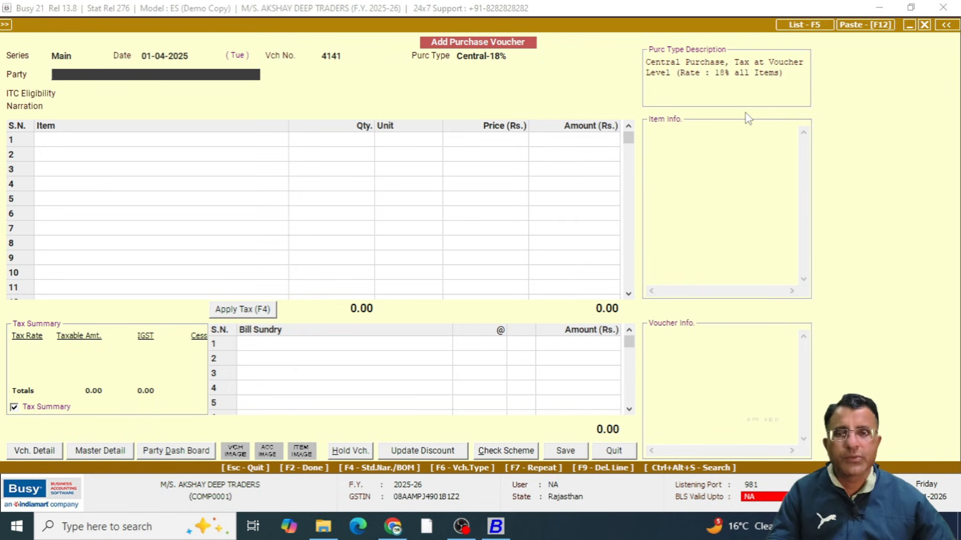
Start a new party account from the voucher and name it "xyz trading company (out of state )"
key(F3)
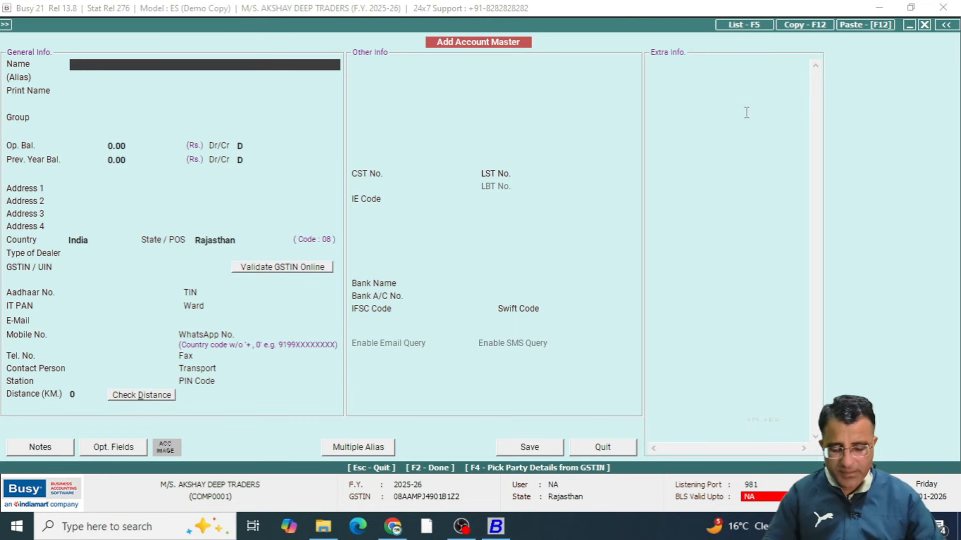
text(xyz tr)
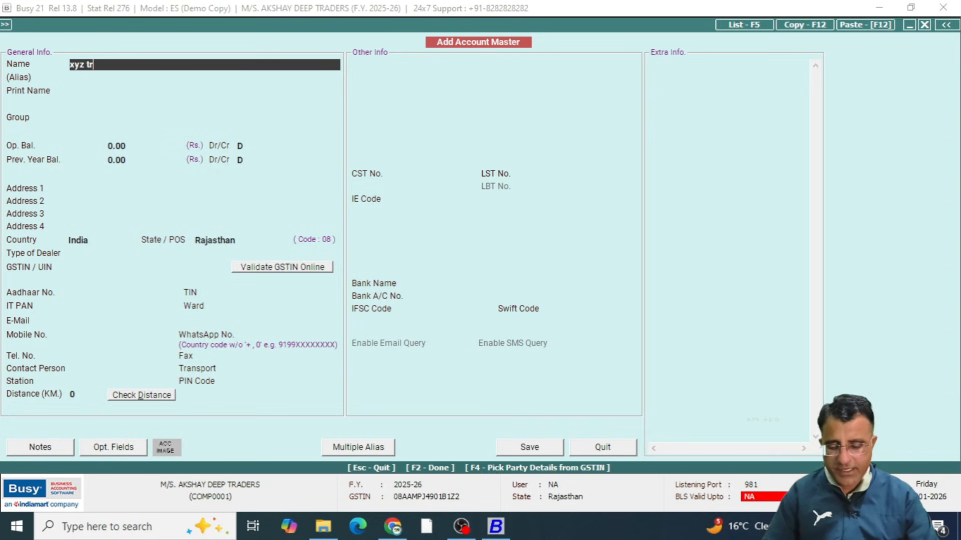
text(ading x)
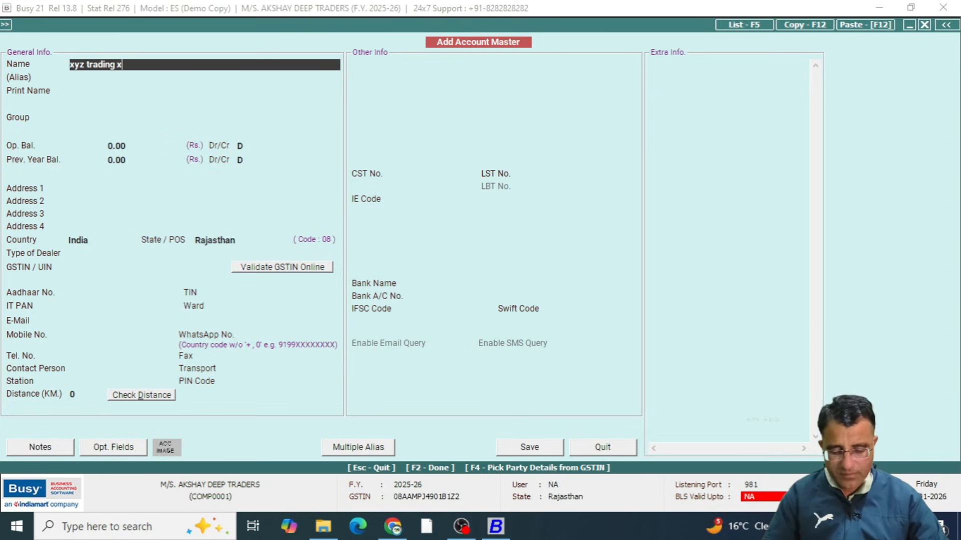
key(BackSpace)
text(co)
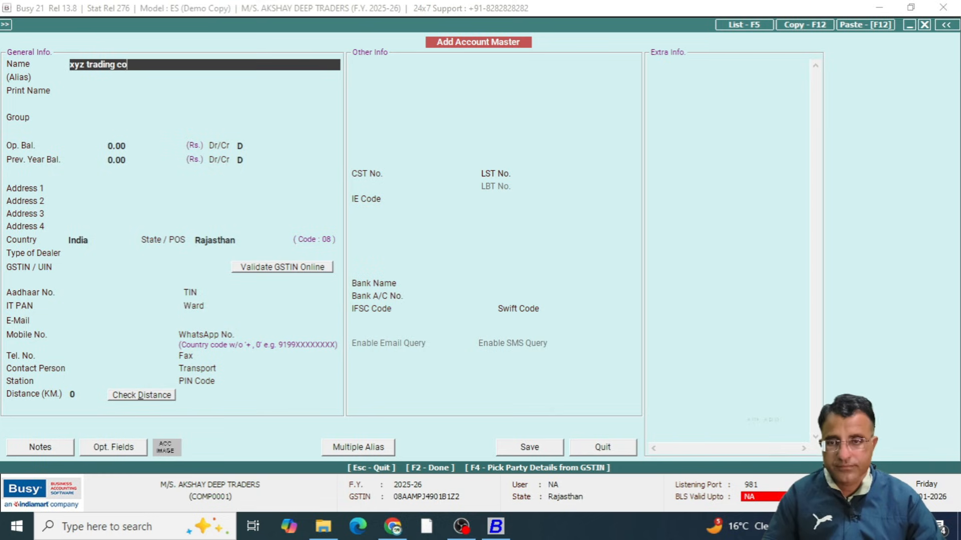
text(mpany ()
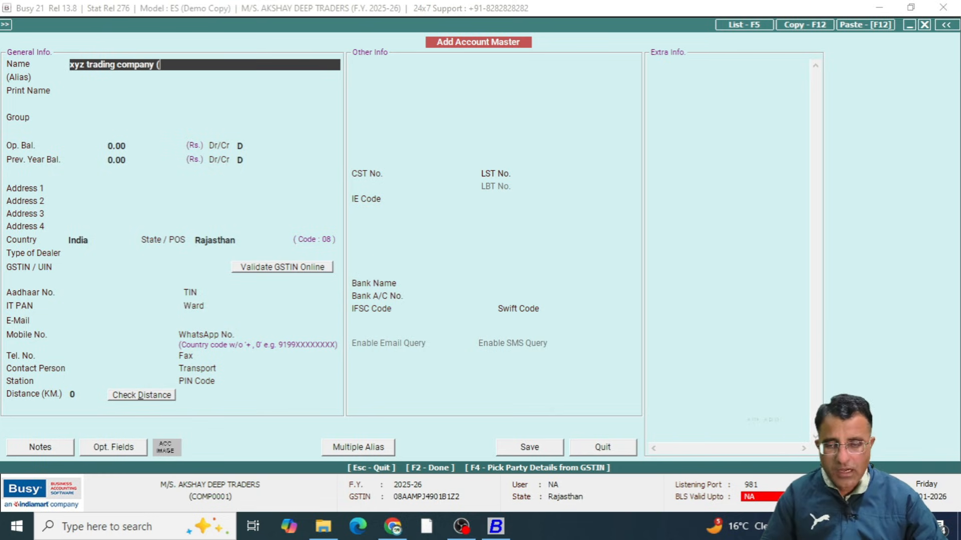
text(out)
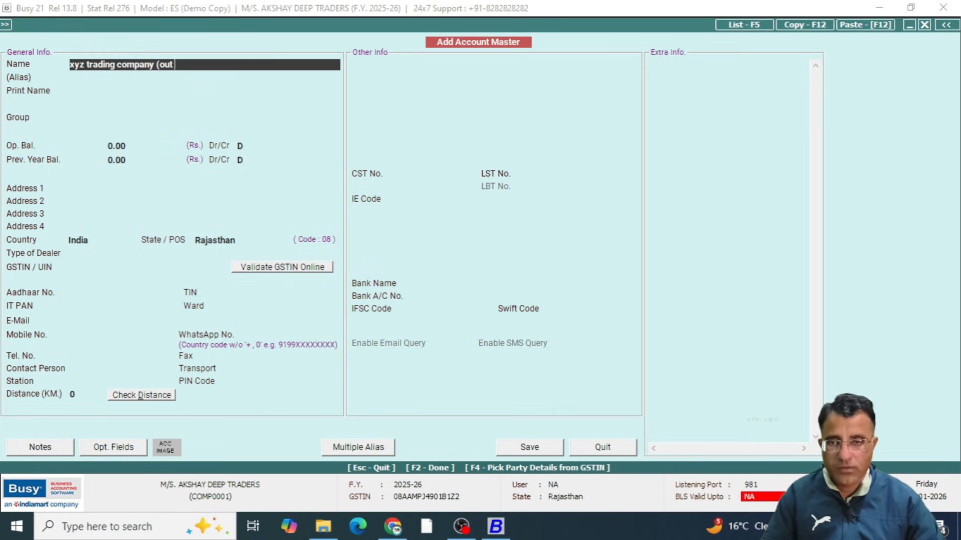
text( of state )
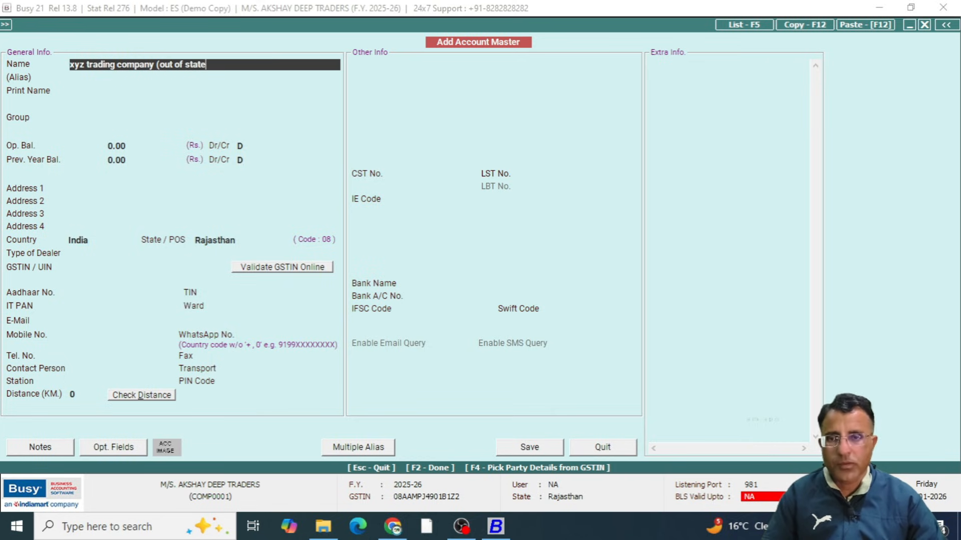
text())
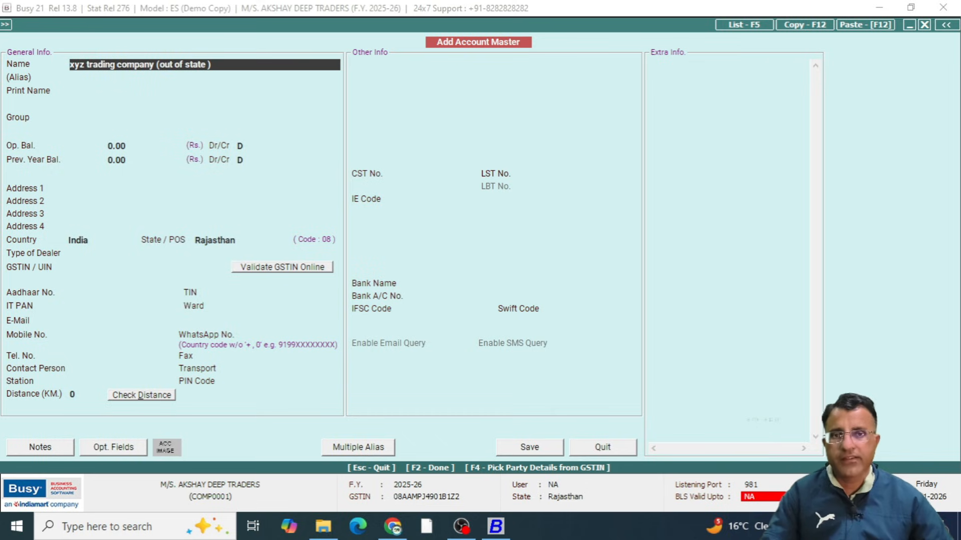
key(Return)
key(Return)
key(Return)
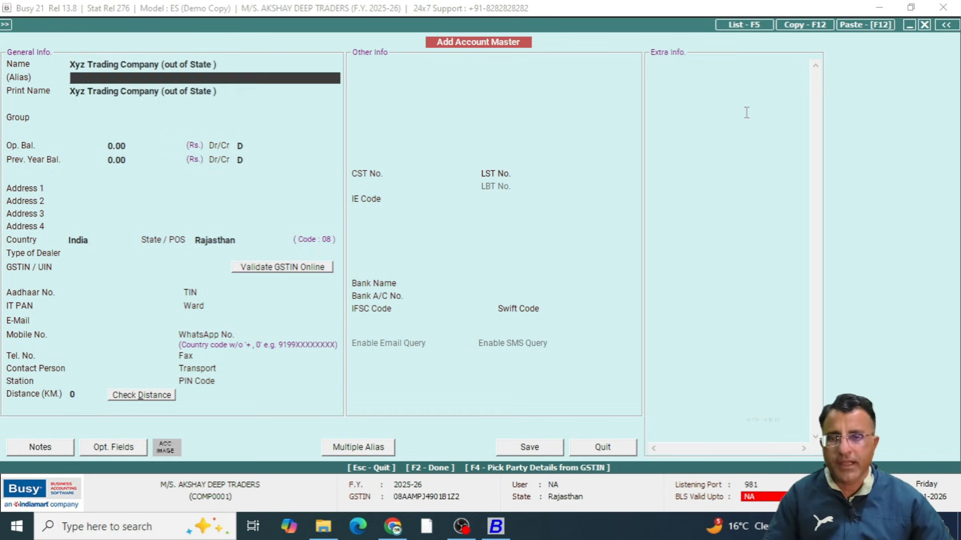
Place the new party account in the Sundry Creditors group, keeping its opening balance at zero
text(sun)
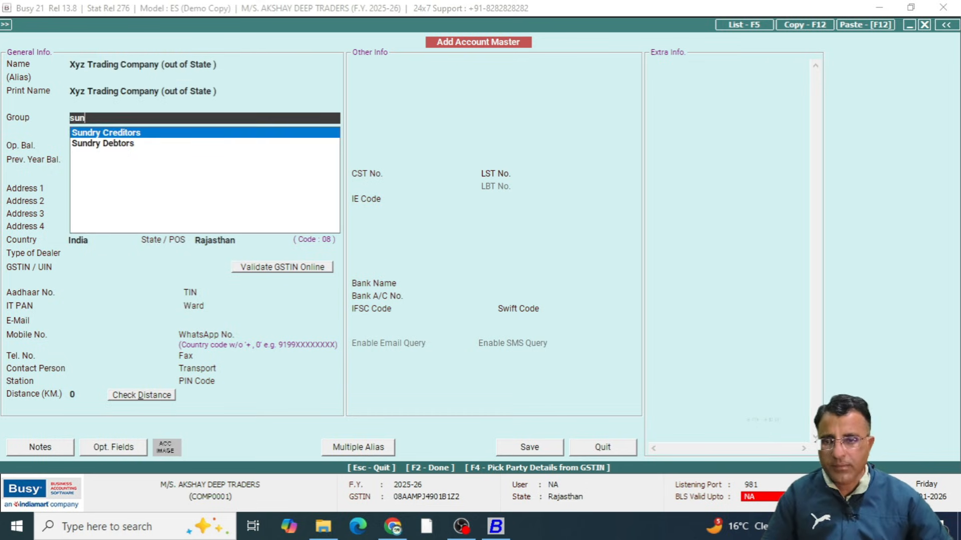
key(Return)
Set the party's state to Punjab, keeping dealer type Registered and filing frequency Not Known
key(Return)
key(Return)
key(Return)
key(Return)
key(Return)
key(Return)
key(Return)
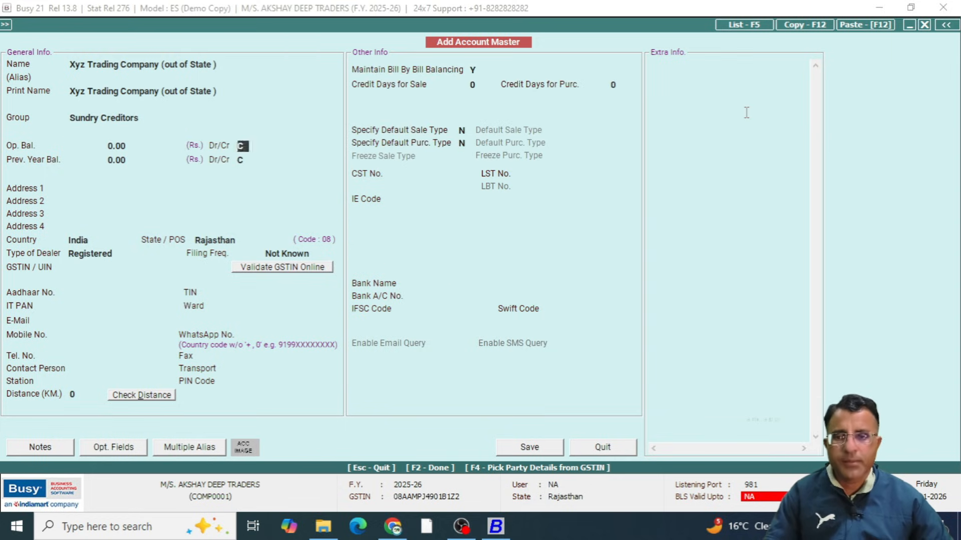
key(Return)
key(Return)
key(Escape)
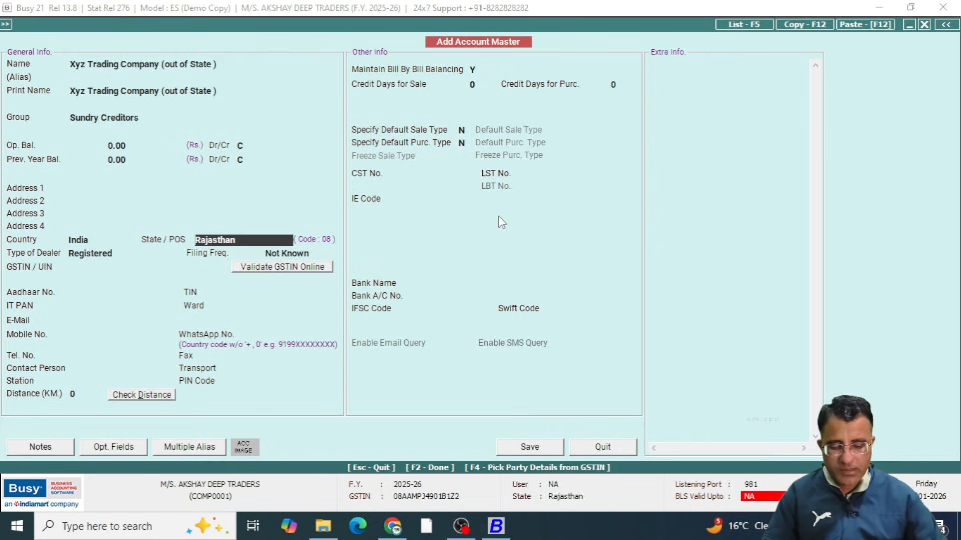
text(pun)
key(Return)
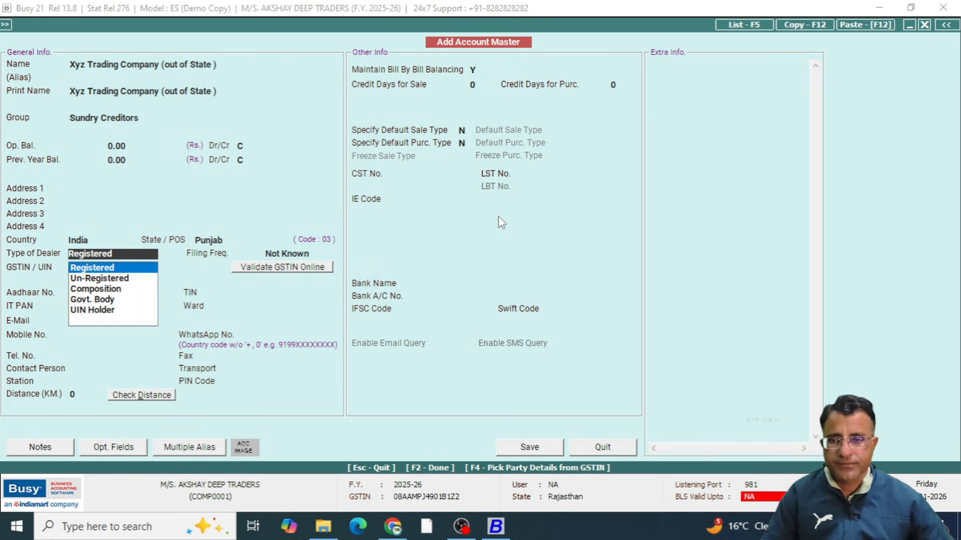
key(Return)
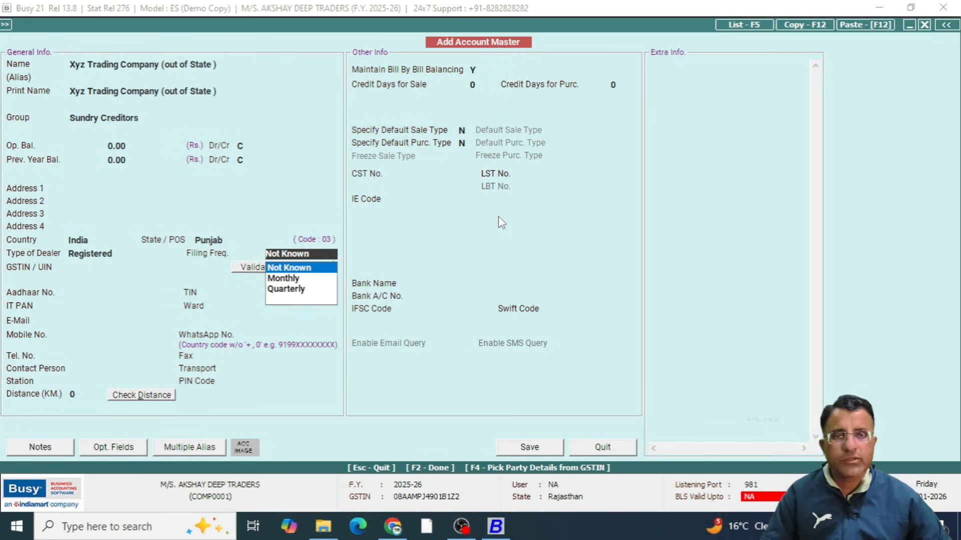
key(Return)
Save the party account without Schedule III tagging, accepting the change of dealer type to Un-Registered
key(F2)
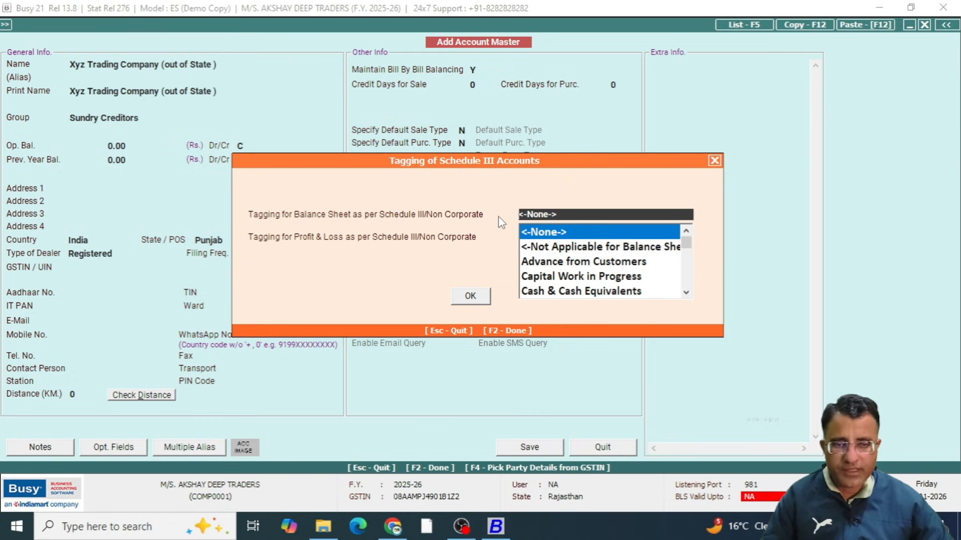
key(Return)
key(Return)
key(Return)
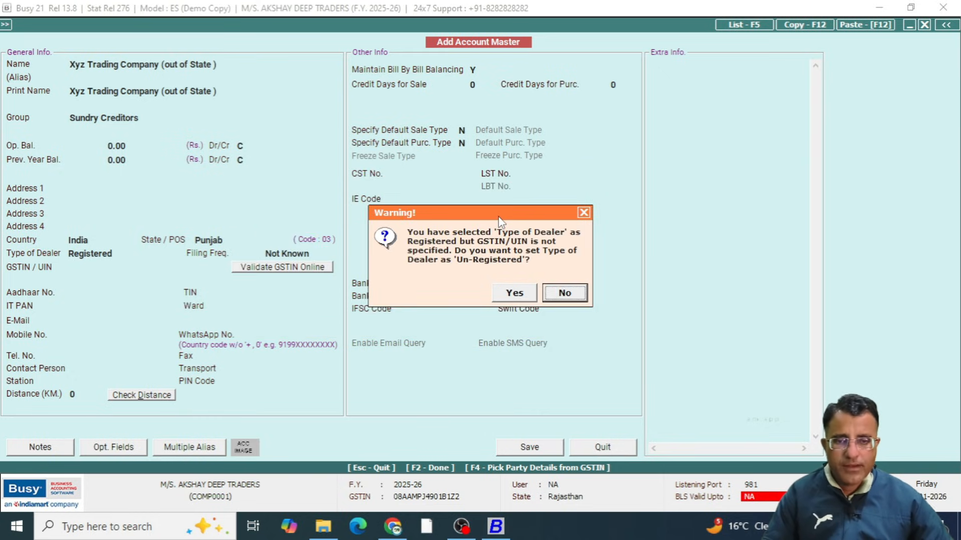
key(Left)
key(Return)
key(Return)
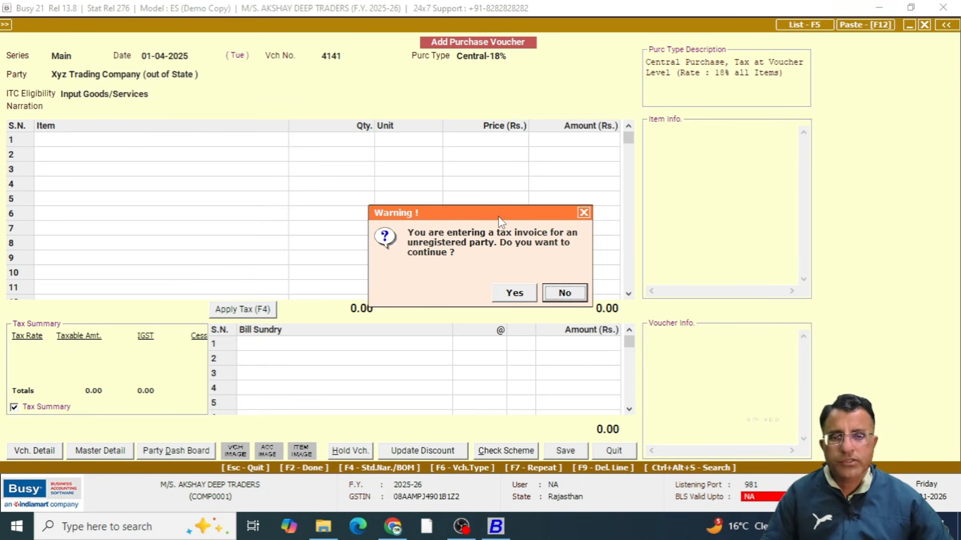
Agree to continue the tax invoice for the unregistered party and choose Item-a for the first item row
key(Left)
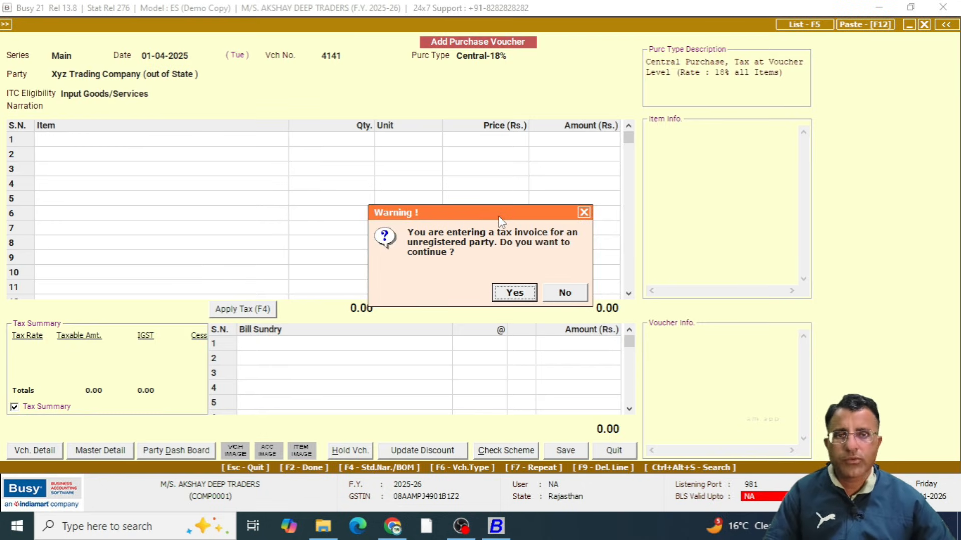
key(Return)
key(Return)
key(Return)
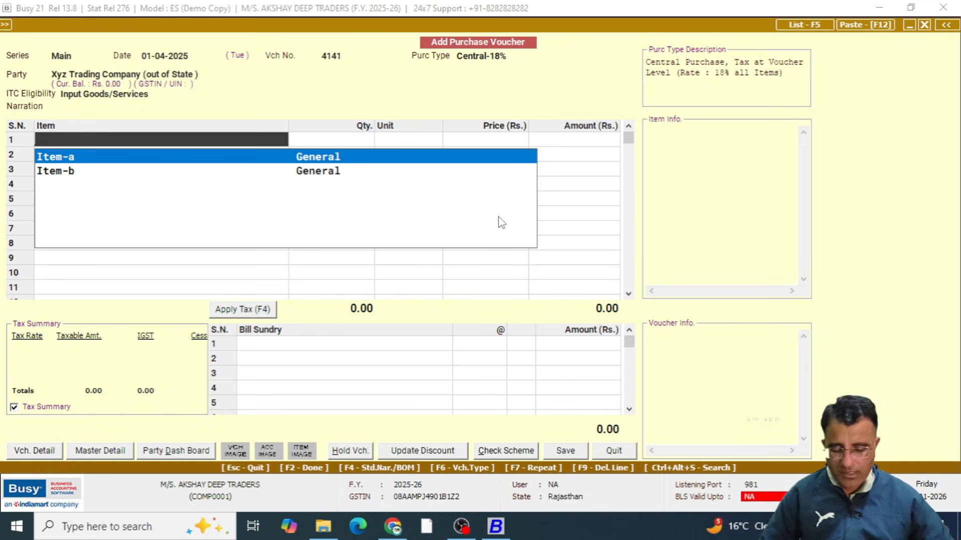
key(Return)
Examine the tax category in Item-a's item master and return to the voucher without changes
key(alt+m)
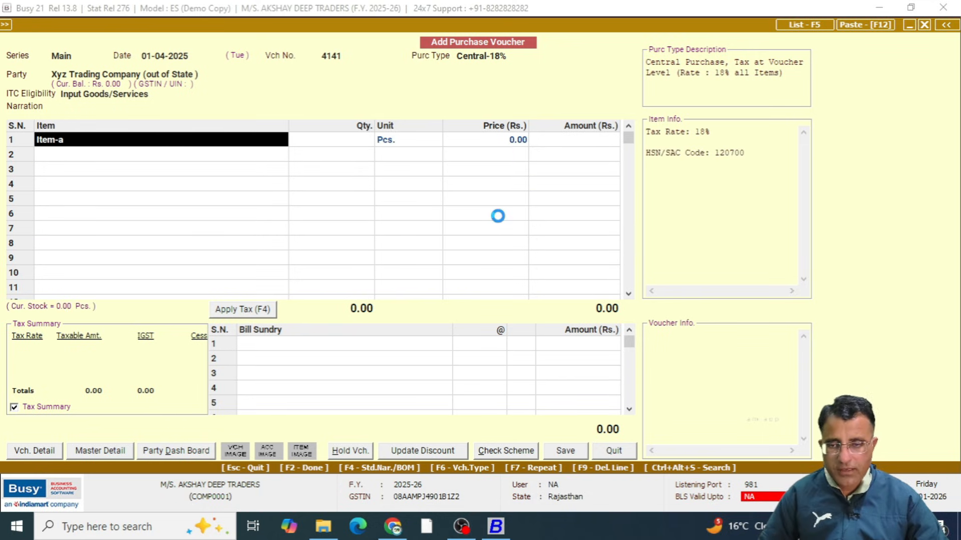
key(Return)
key(Return)
key(Return)
key(Return)
key(Return)
key(Return)
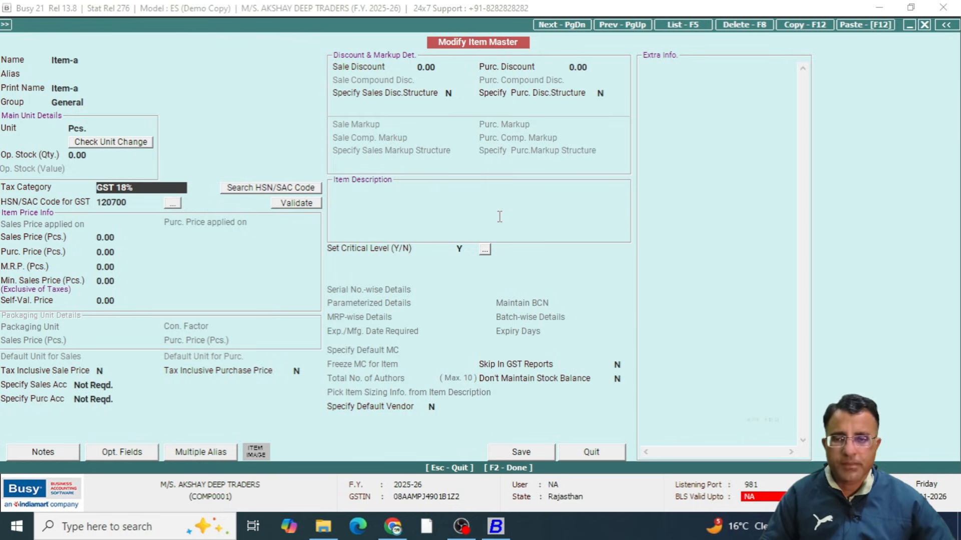
key(Escape)
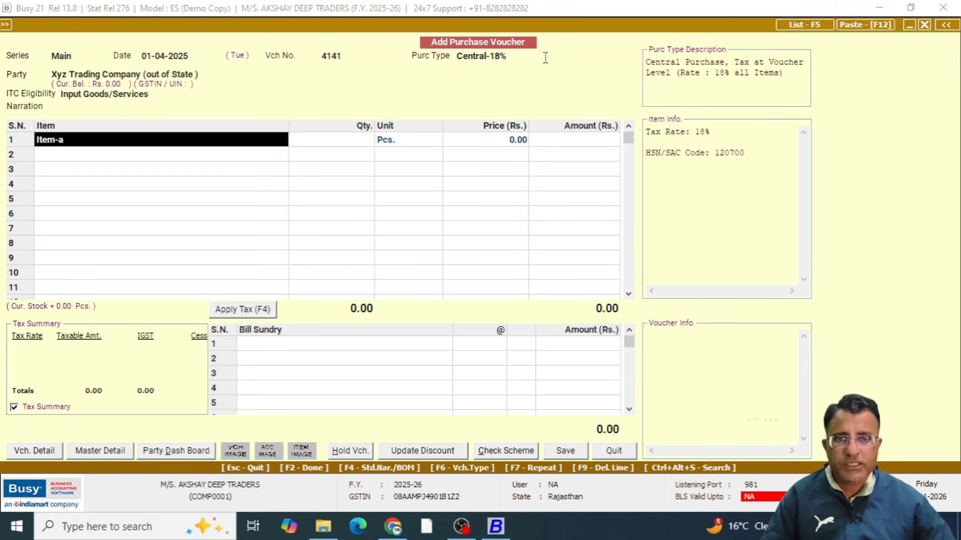
Enter quantity 1 and price 100 for Item-a
key(Return)
text(1)
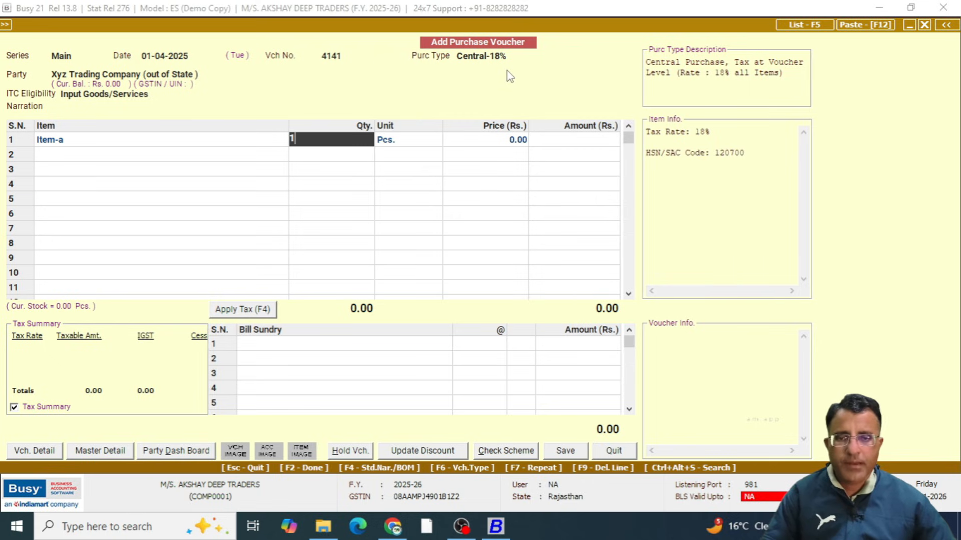
key(Return)
key(Return)
text(100)
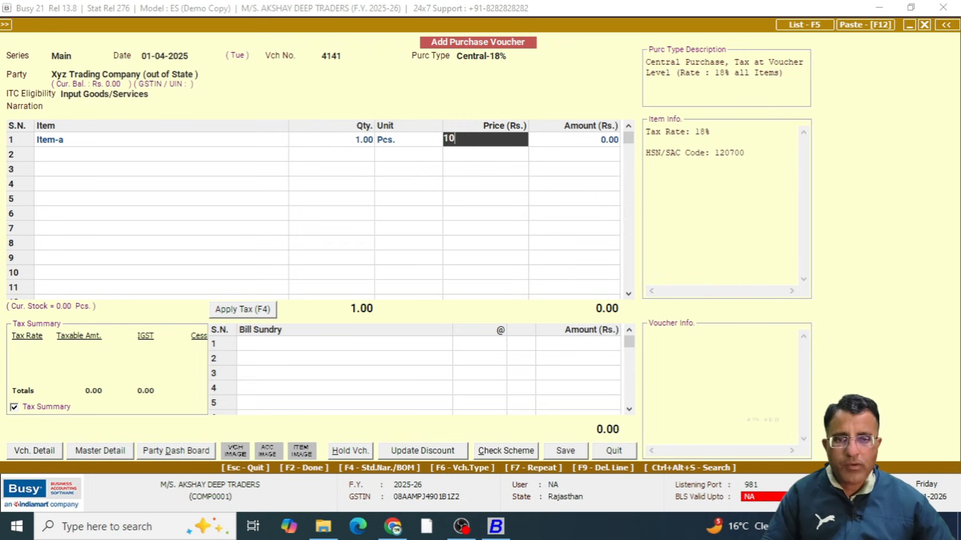
key(Return)
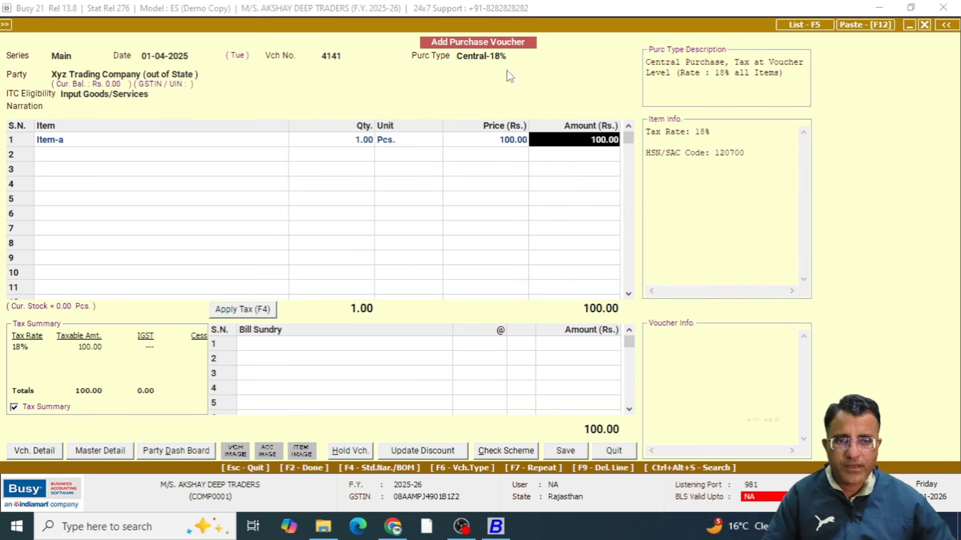
key(Return)
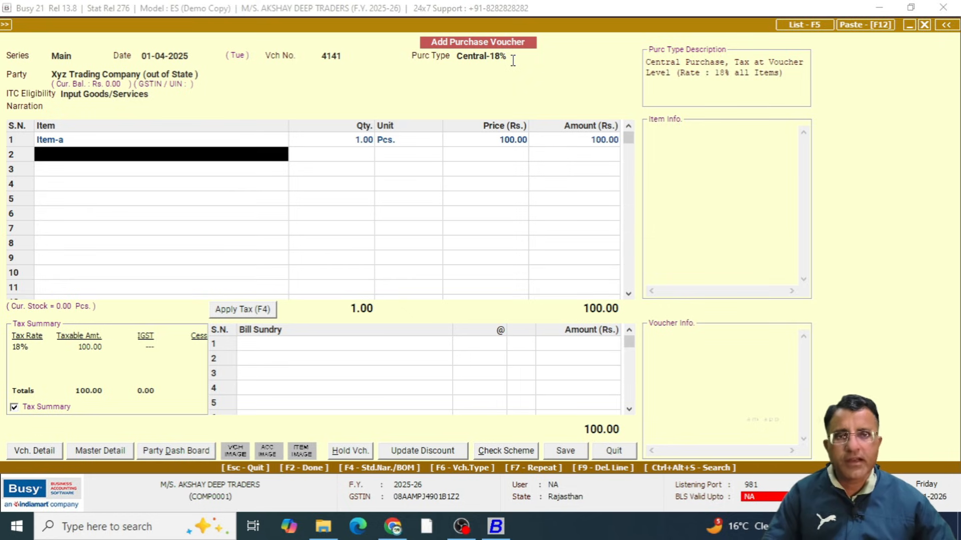
Choose Item-b for the second item row
key(Return)
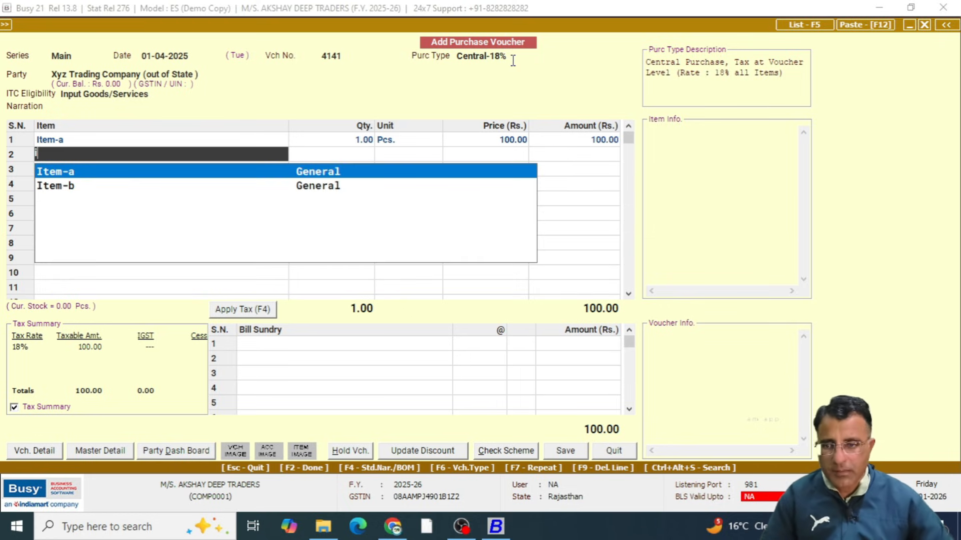
key(Down)
key(Return)
key(Left)
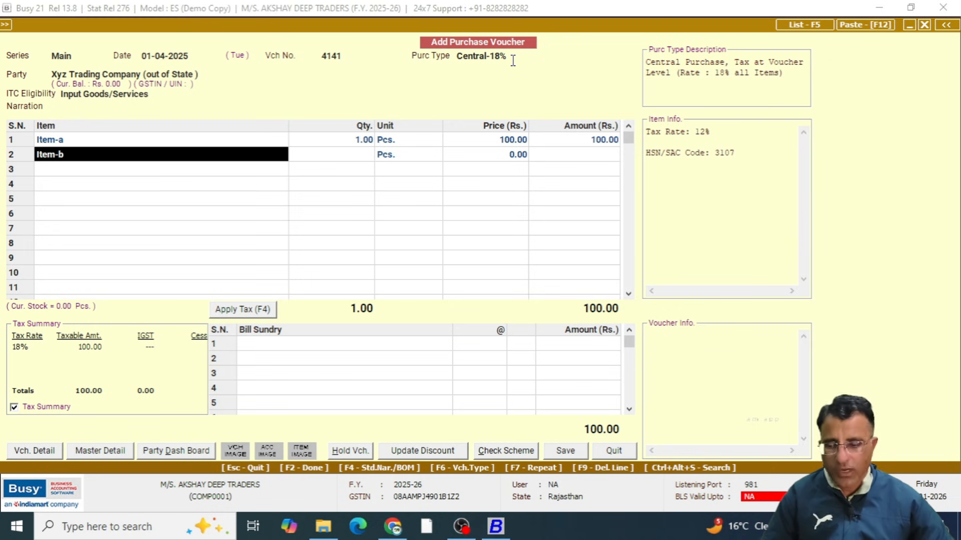
Examine the tax category in Item-b's item master and return to the voucher without changes
key(alt+m)
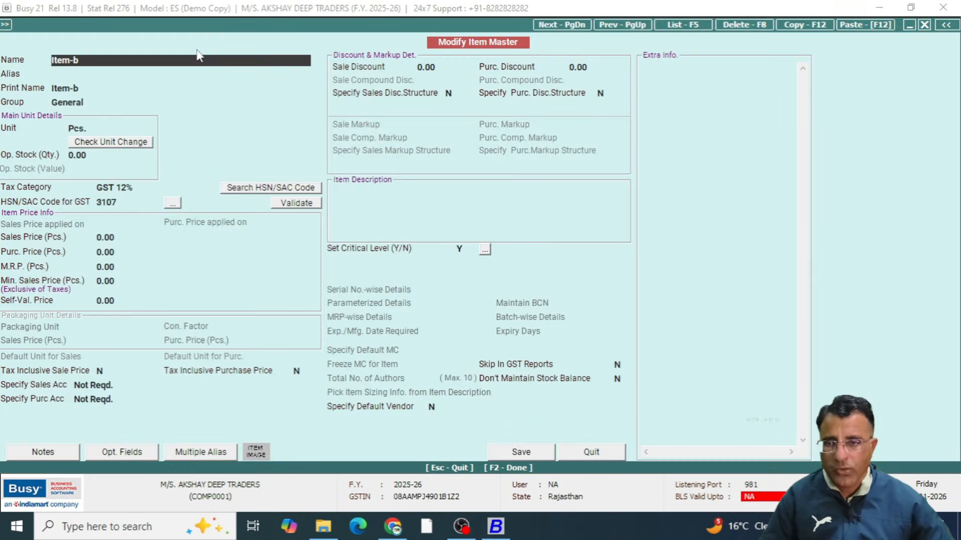
key(ctrl+1)
click(120, 201)
mouse_move(82, 145)
mouse_down()
mouse_move(98, 257)
mouse_move(1, 175)
mouse_up()
key(Escape)
key(Escape)
Enter quantity 1 and price 100 for Item-b
key(Return)
key(Return)
text(1)
key(Return)
key(Return)
text(100)
key(Return)
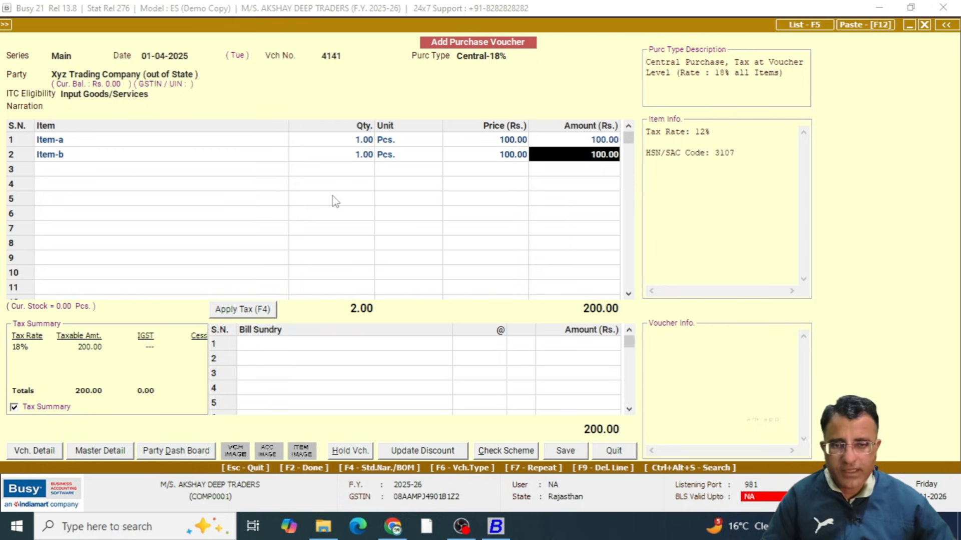
key(Return)
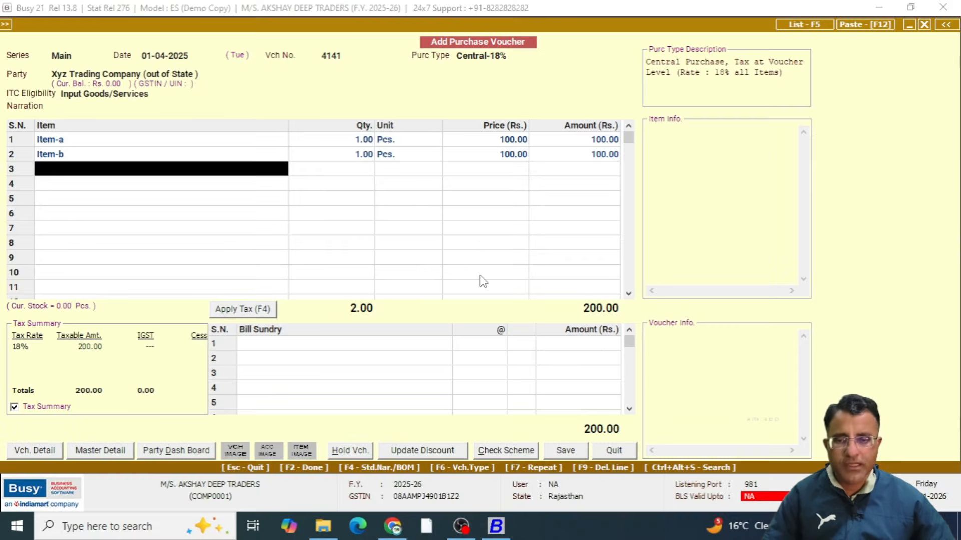
Finish the item list and apply the voucher-level tax as an IGST bill sundry
key(Return)
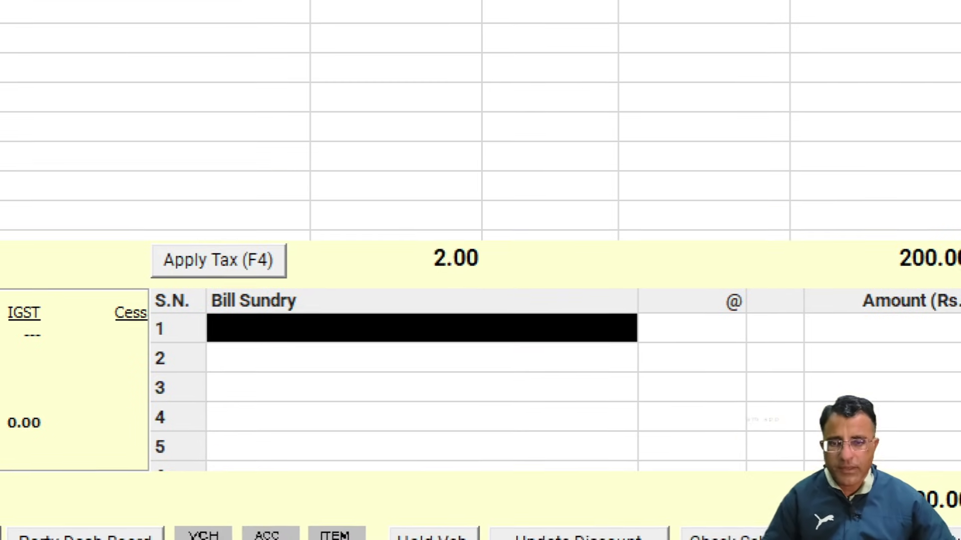
click(263, 344)
mouse_move(125, 225)
mouse_down()
mouse_move(175, 289)
mouse_move(338, 298)
mouse_up()
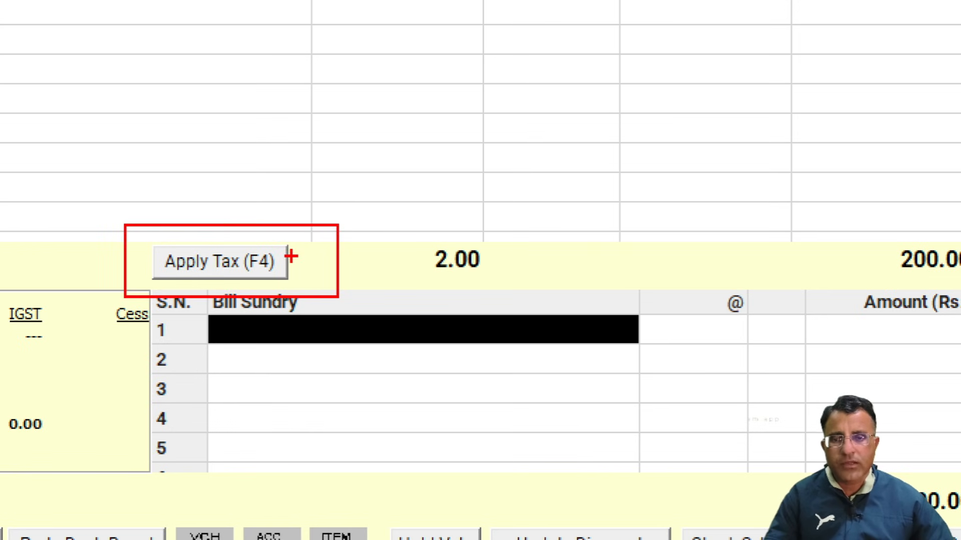
drag(290, 258, 389, 220)
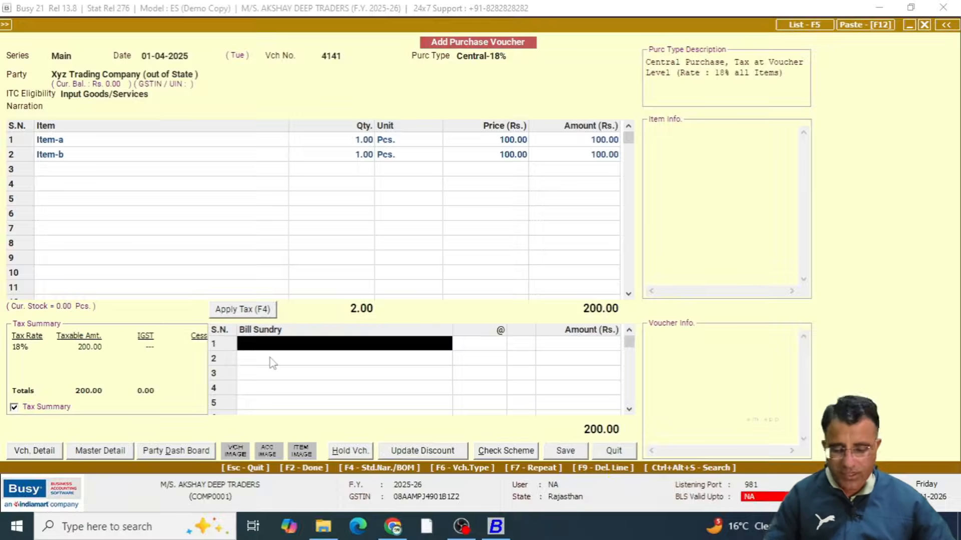
key(F4)
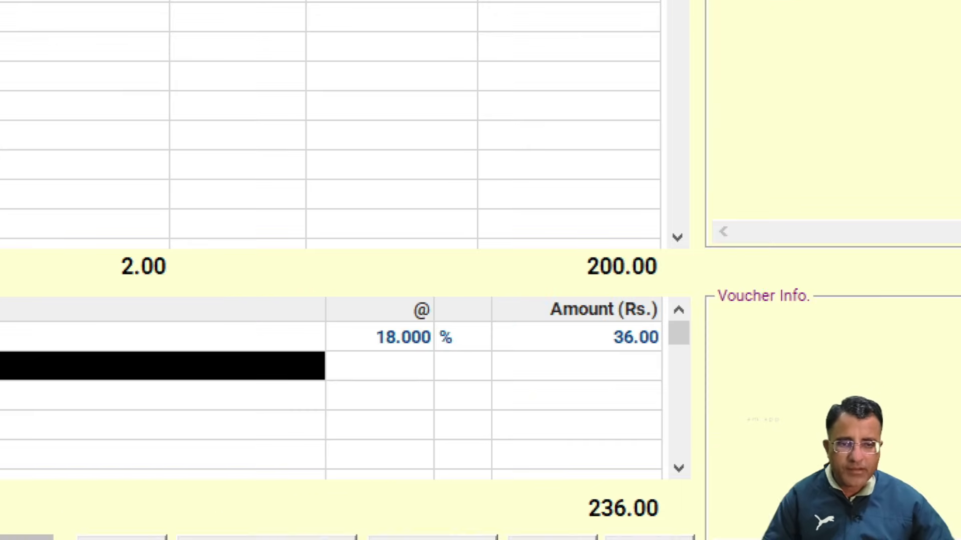
Compare the IGST bill sundry with both item amounts and check the tax rates of Item-a and Item-b
mouse_move(356, 302)
mouse_down()
mouse_move(410, 374)
mouse_move(464, 374)
mouse_up()
key(Escape)
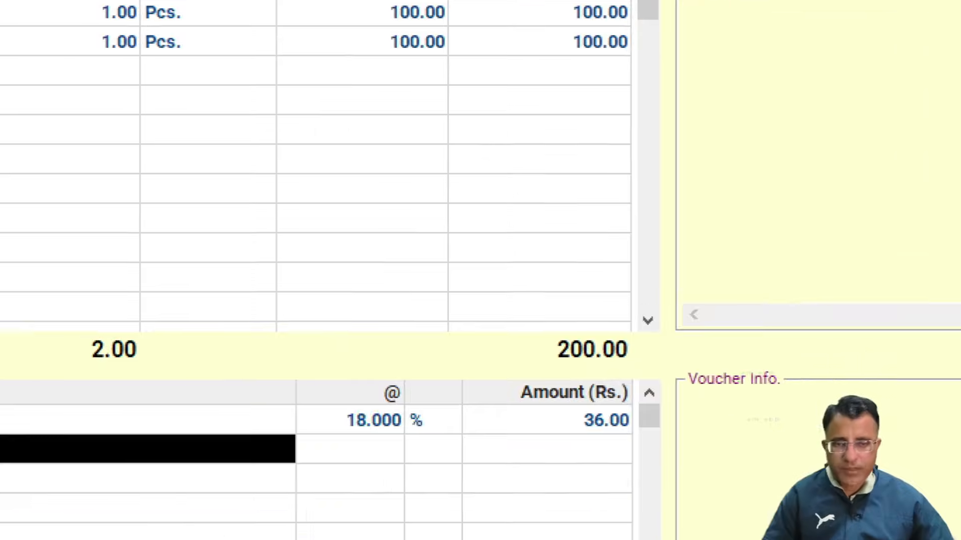
mouse_move(565, 52)
mouse_down()
mouse_move(655, 112)
mouse_move(669, 108)
mouse_up()
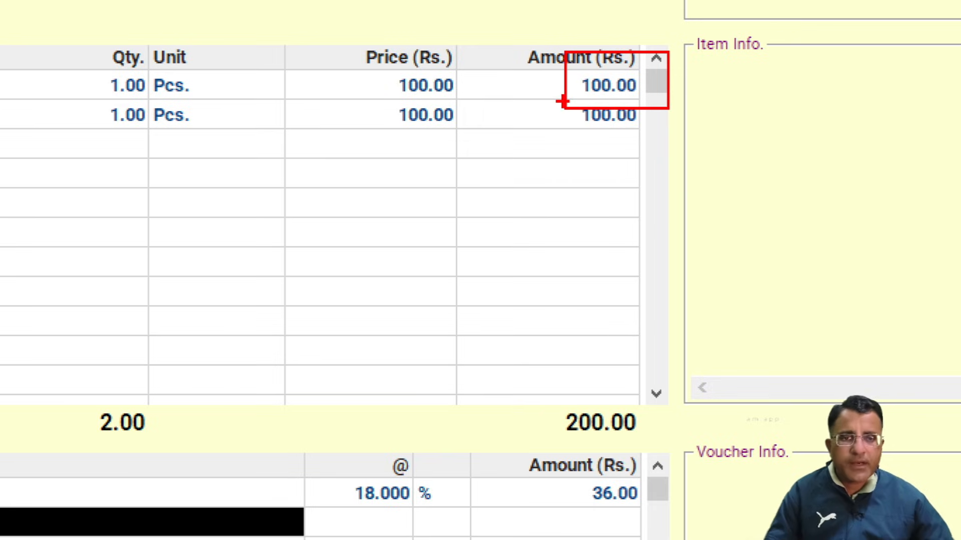
mouse_move(561, 96)
mouse_down()
mouse_move(570, 120)
mouse_move(654, 144)
mouse_up()
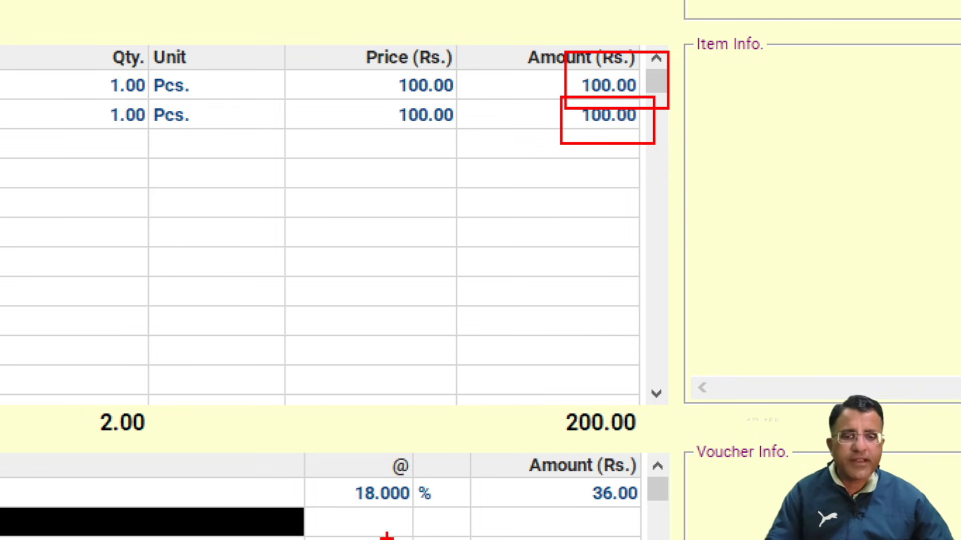
drag(522, 483, 576, 463)
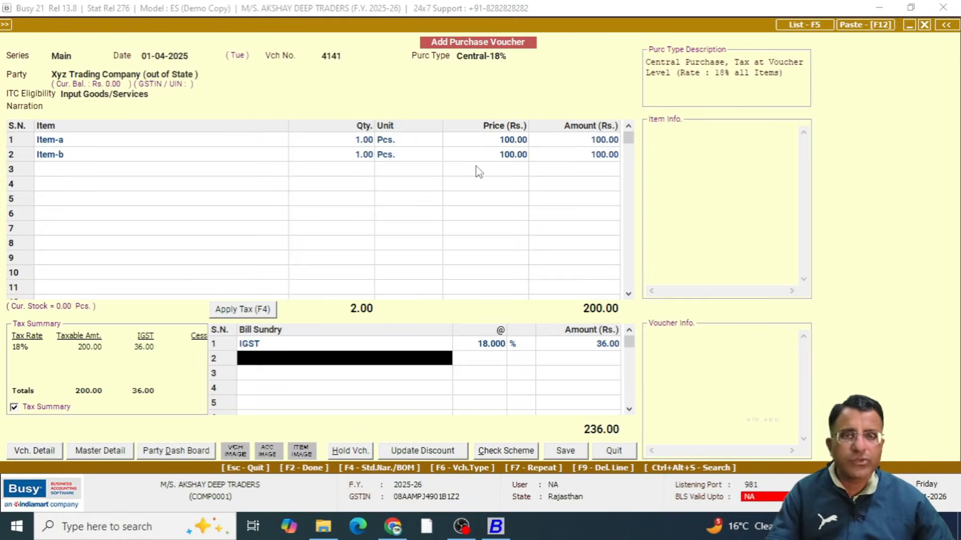
click(97, 145)
click(91, 156)
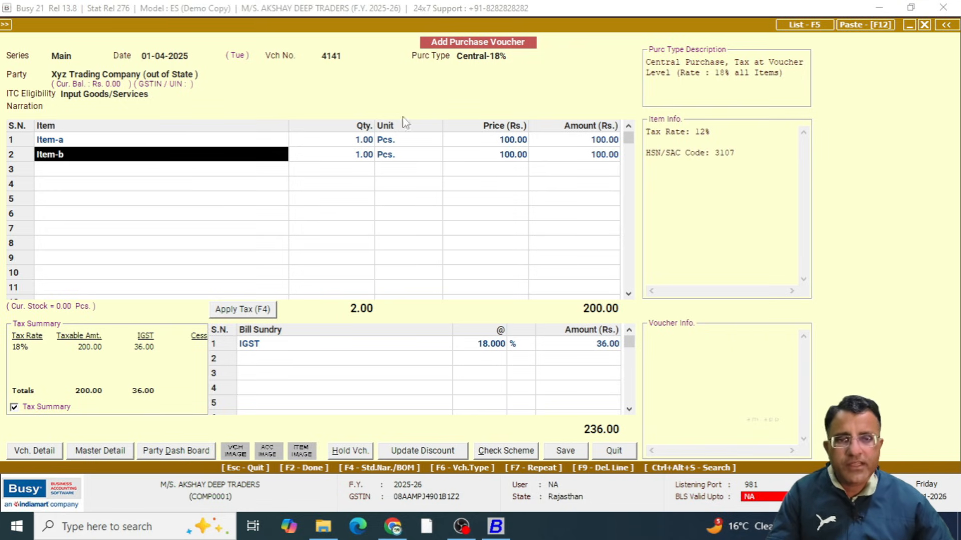
Browse the purchase types and read the descriptions of Central-ItemWise and Central-MultiRate
click(487, 56)
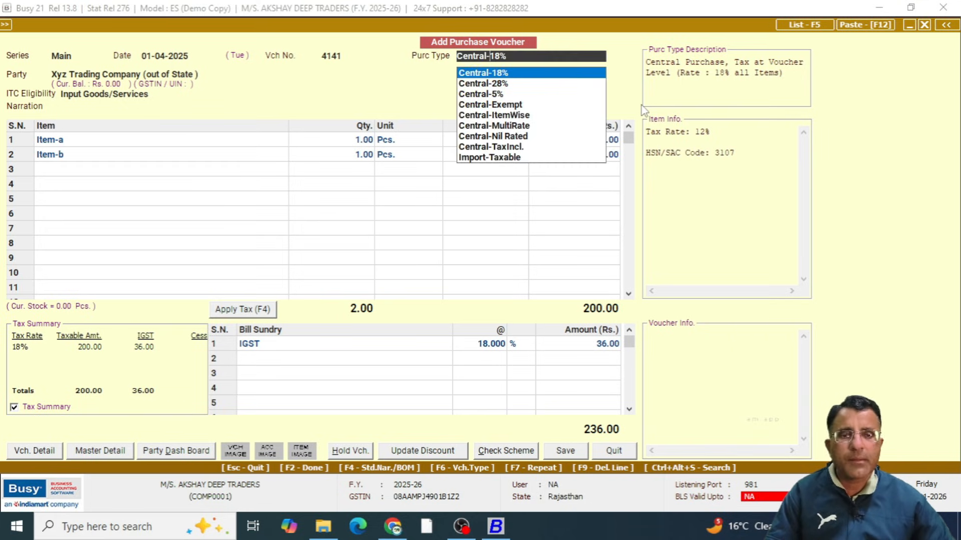
key(Down)
key(Down)
key(Down)
key(Down)
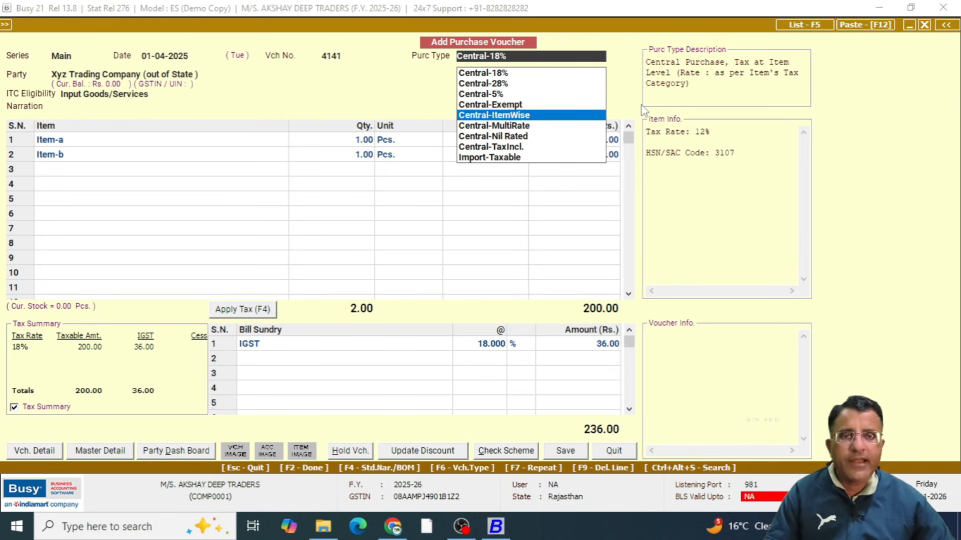
key(Down)
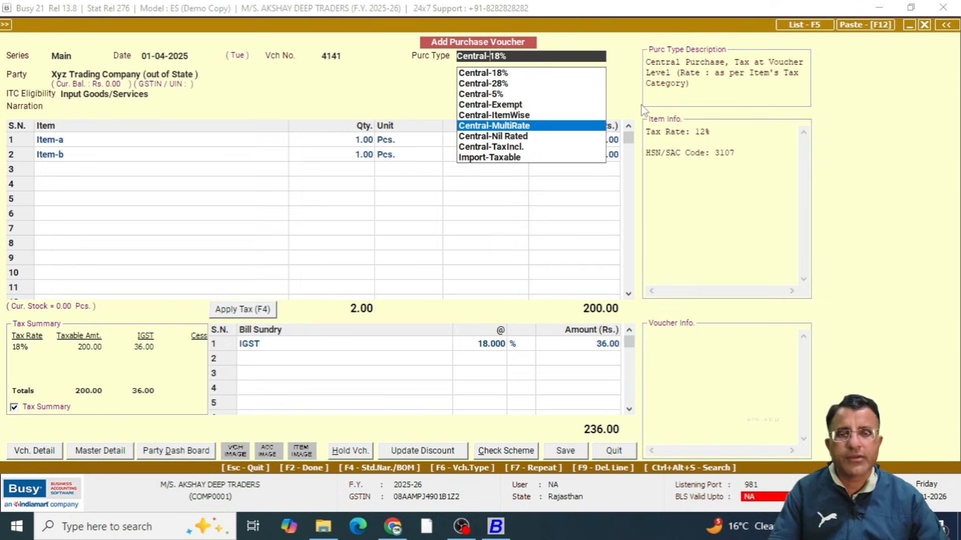
Quit the current purchase voucher without saving it
key(Escape)
key(Escape)
key(Escape)
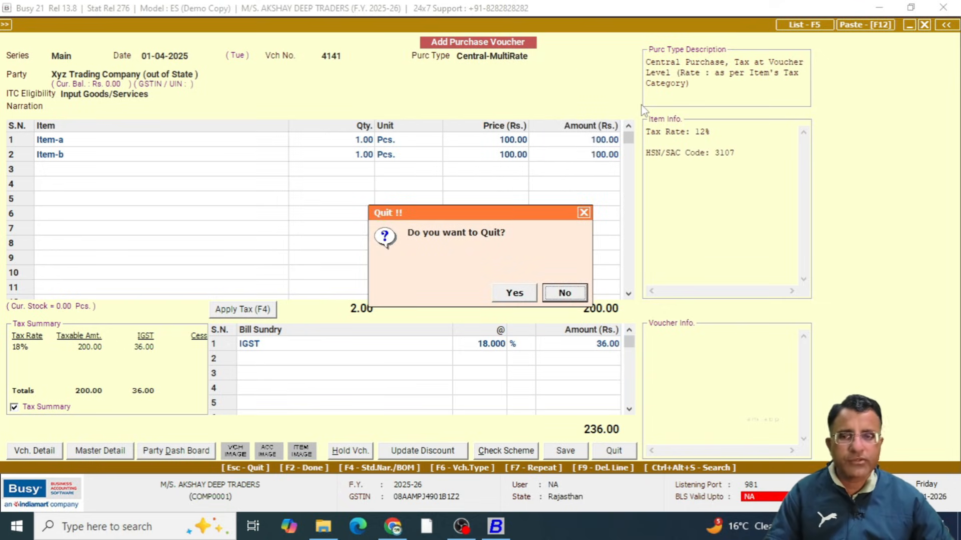
key(Left)
key(Return)
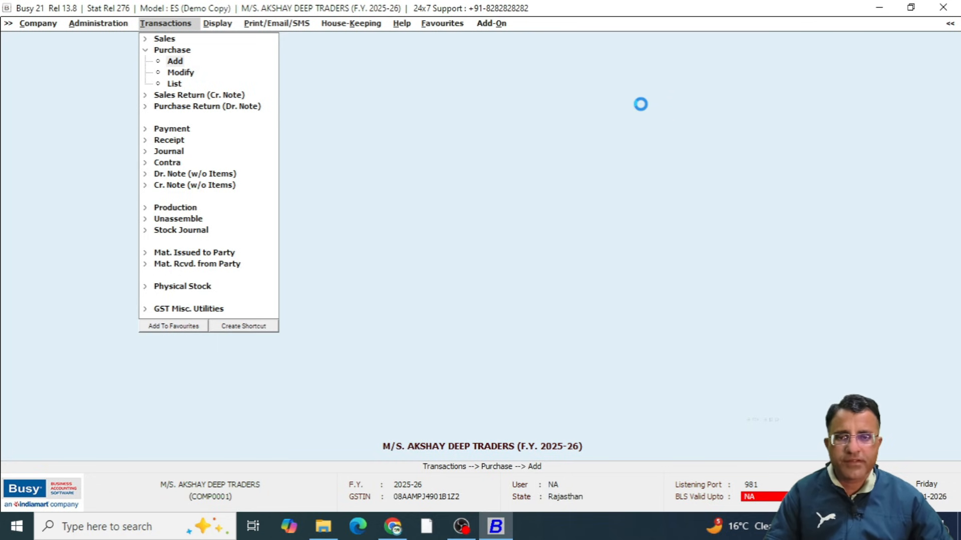
Start a new purchase voucher numbered 4141 with the purchase type Central-ItemWise
text(4141)
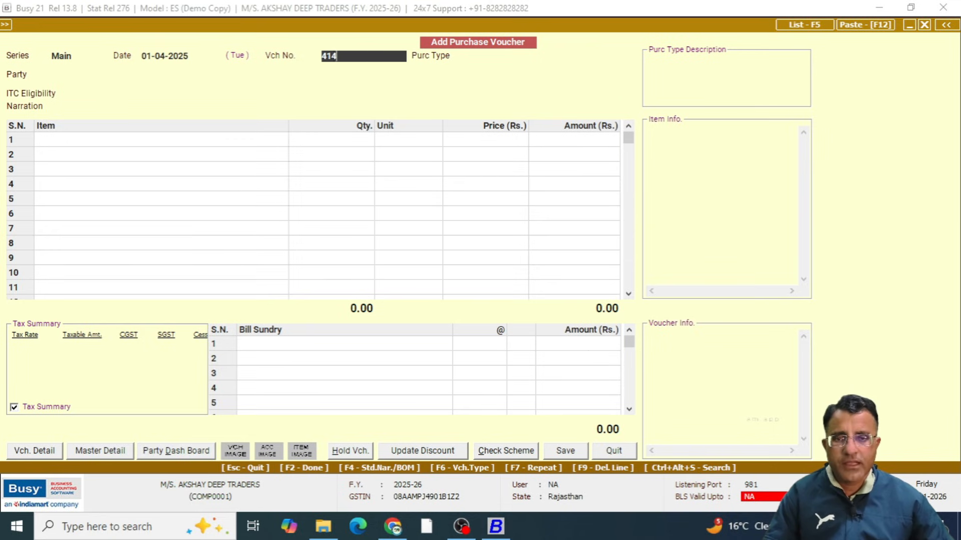
key(Return)
key(Down)
key(Down)
key(Down)
key(Down)
key(Down)
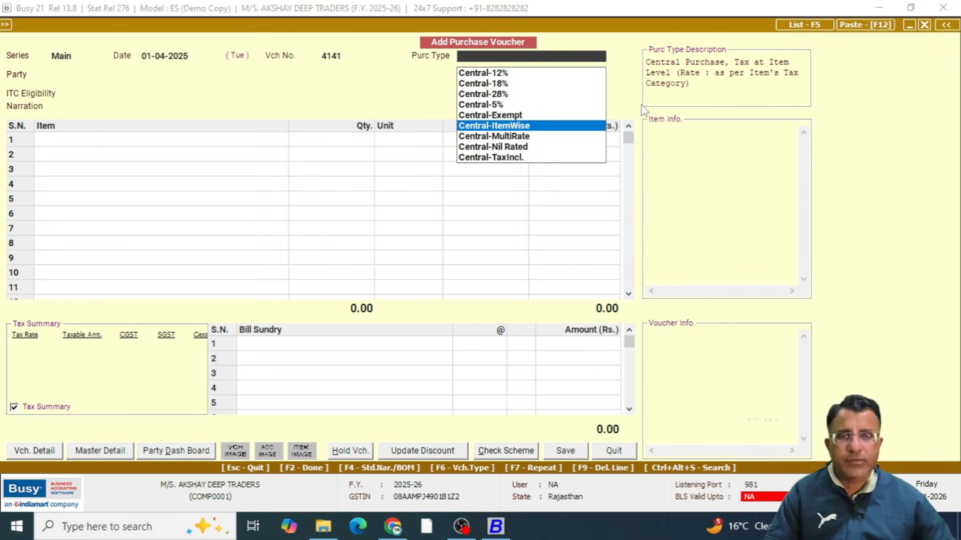
key(Return)
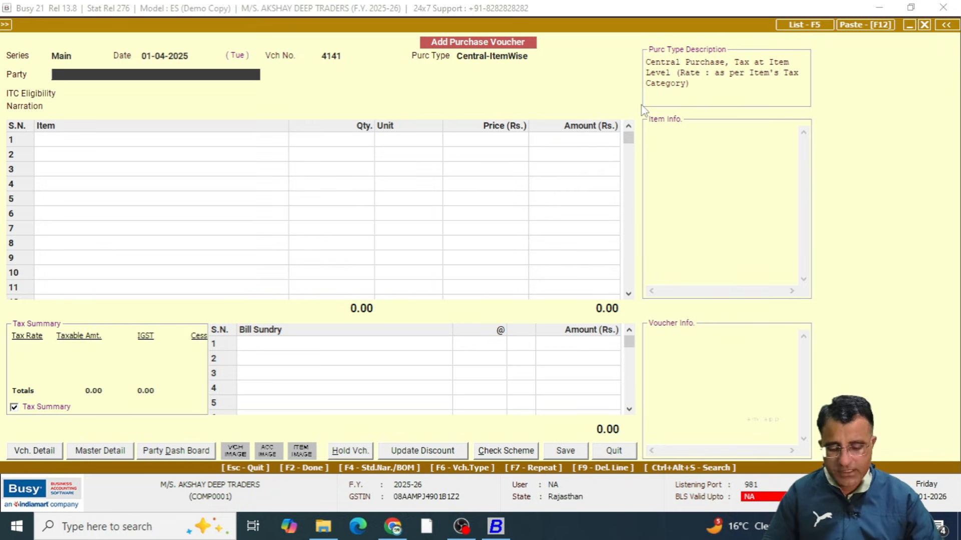
Choose Xyz Trading Company (out of State) as the party and agree to continue with an unregistered party
text(xy)
key(Return)
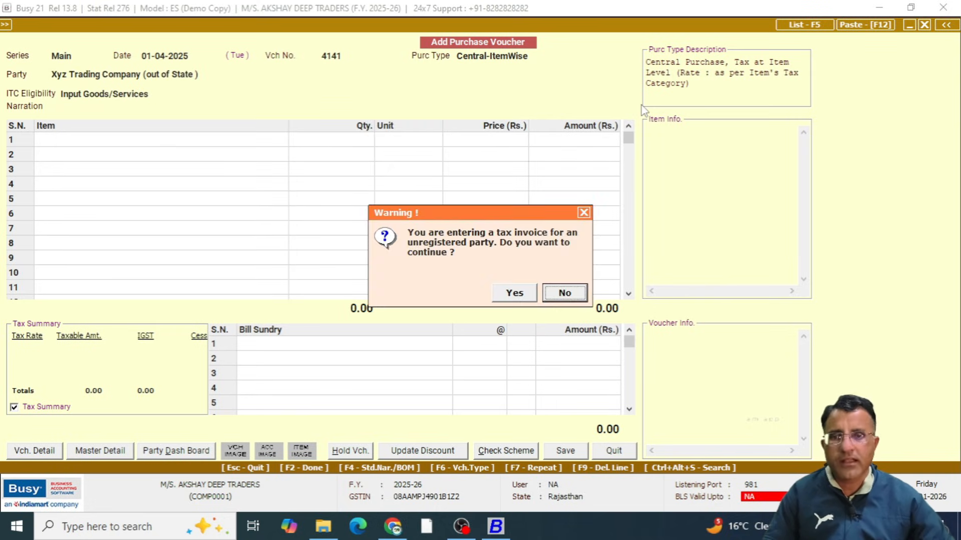
key(Left)
key(Return)
Add Item-a in the first row with quantity 1 and price 100, and accept its item-wise GST
key(Return)
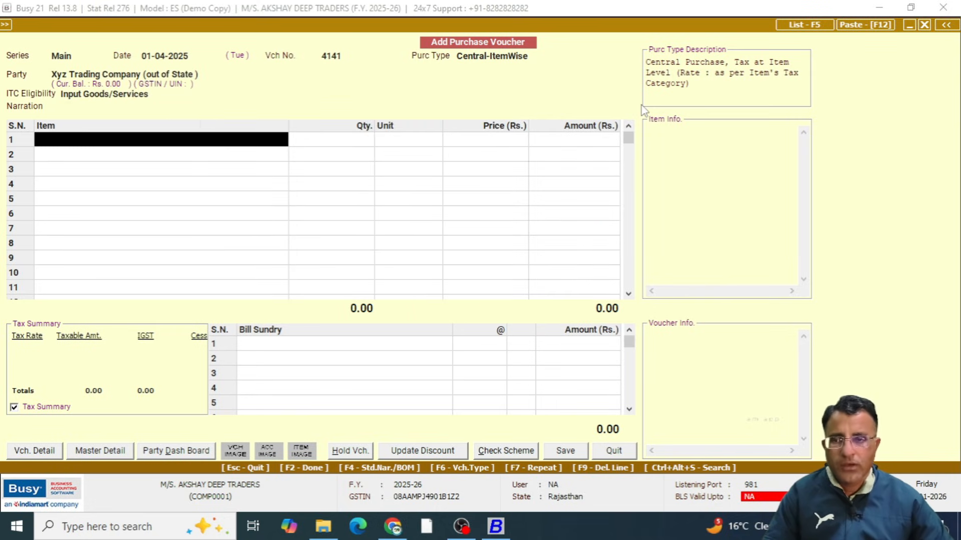
text(a)
key(Return)
text(1)
key(Return)
key(Return)
text(100)
key(Return)
key(Return)
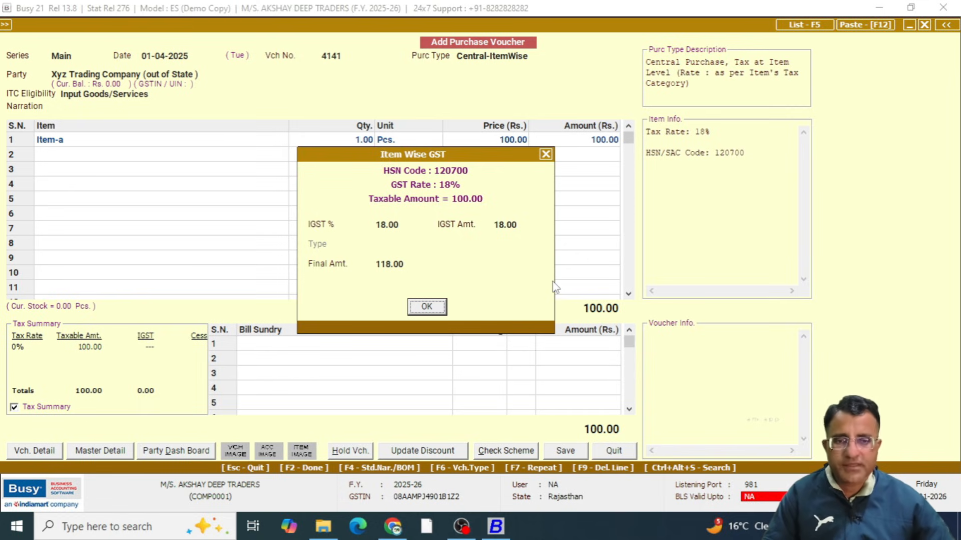
key(Return)
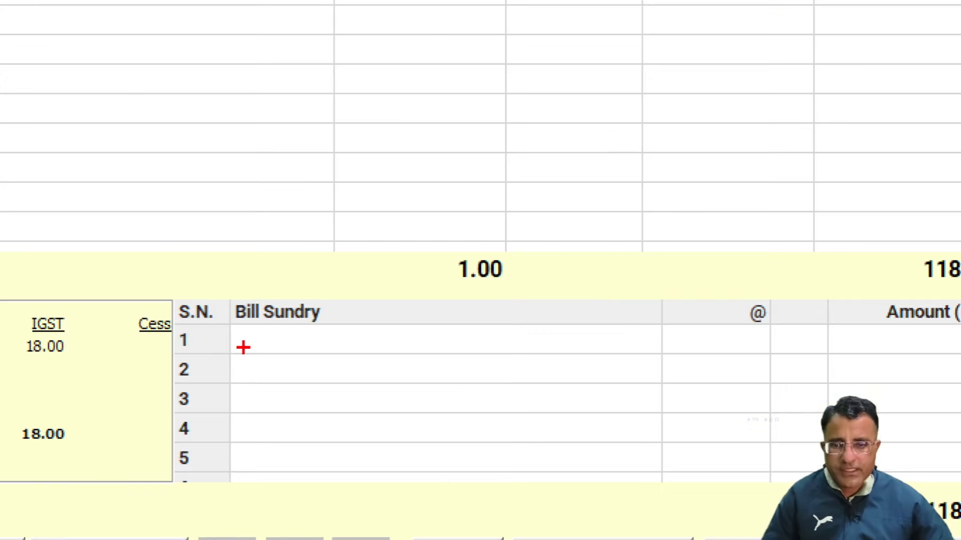
mouse_move(170, 241)
mouse_down()
mouse_move(199, 303)
mouse_move(399, 304)
mouse_up()
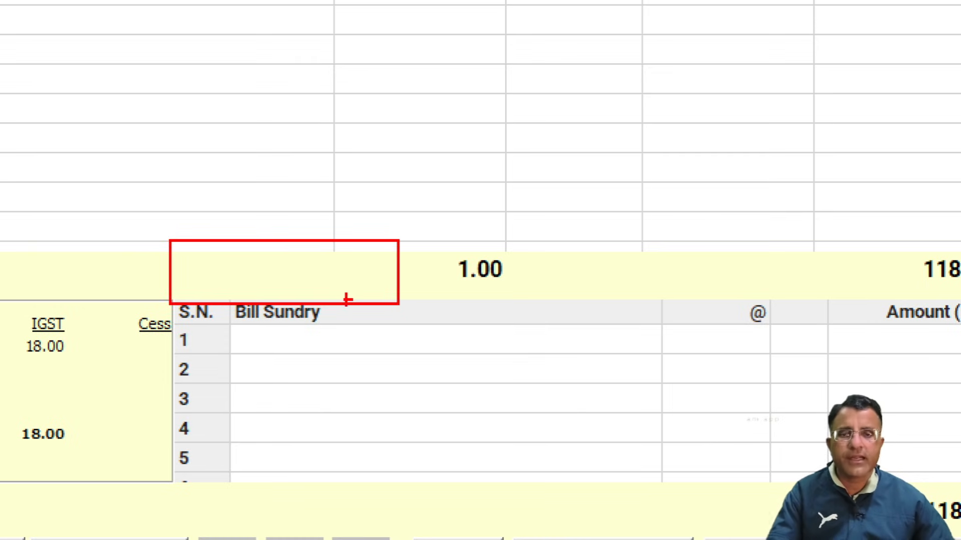
drag(305, 285, 375, 257)
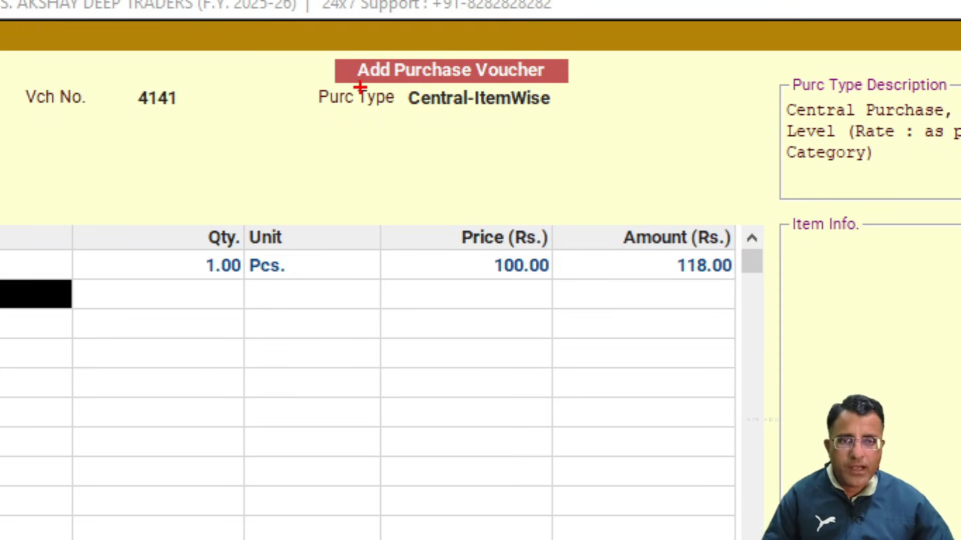
mouse_move(444, 44)
mouse_down()
mouse_move(510, 72)
mouse_move(557, 73)
mouse_up()
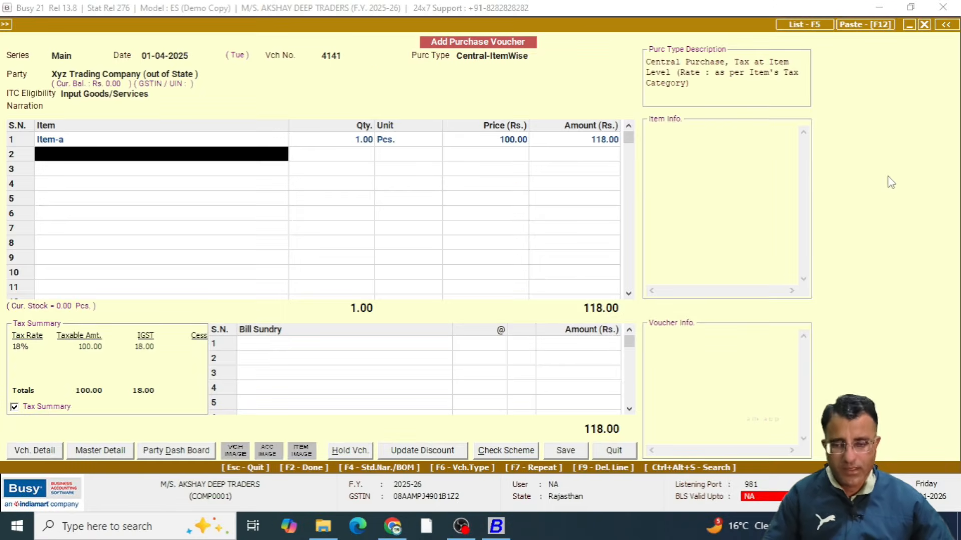
Add Item-b in the second row with quantity 1 and price 100, and accept its item-wise GST
text(it)
key(Down)
key(Return)
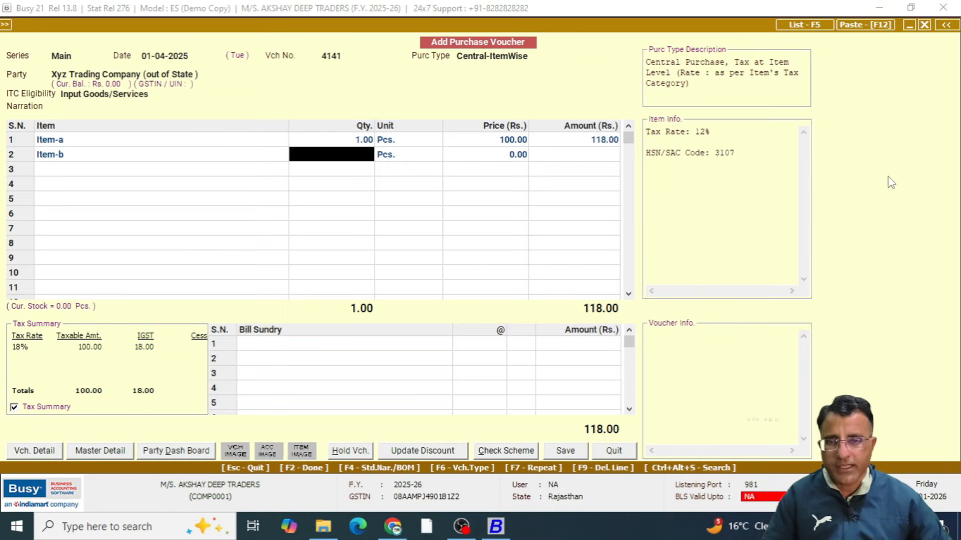
text(1)
key(Return)
text(100)
key(Return)
key(Return)
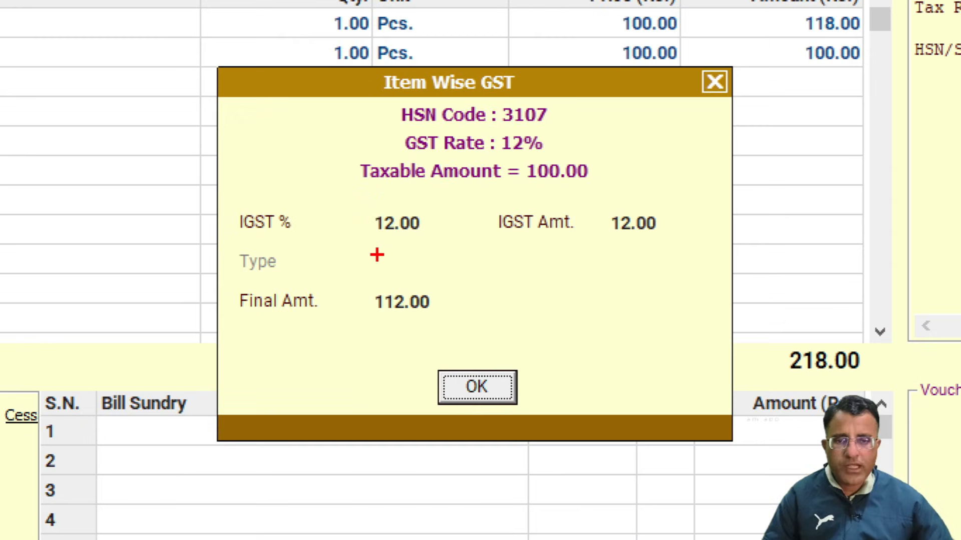
mouse_move(633, 188)
mouse_down()
mouse_move(773, 255)
mouse_move(628, 231)
mouse_up()
mouse_move(405, 262)
mouse_down()
mouse_move(337, 361)
mouse_move(212, 239)
mouse_up()
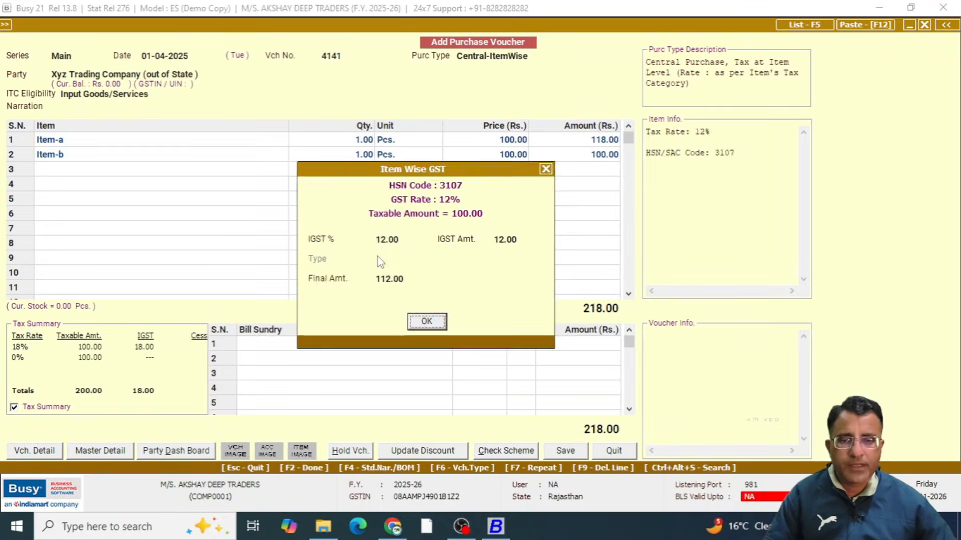
key(Return)
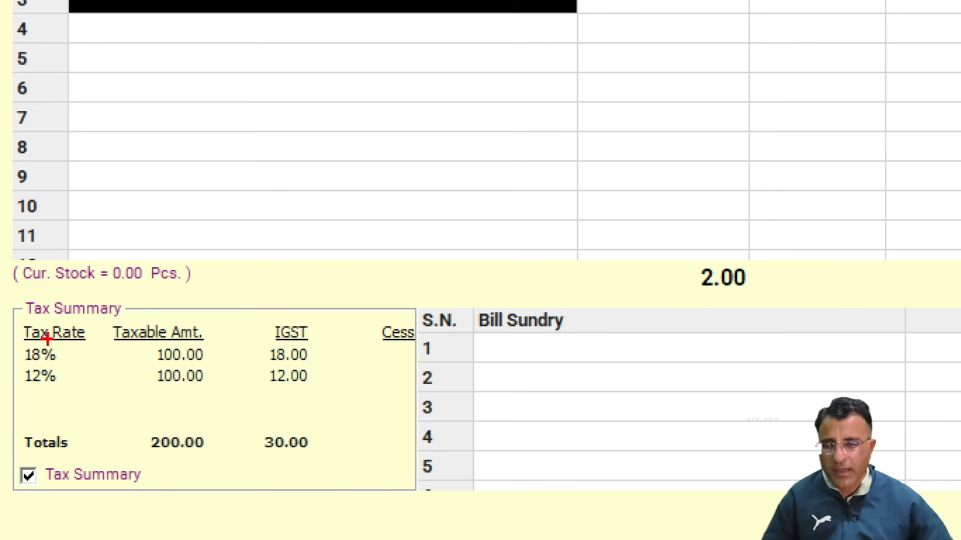
Examine the tax summary's rate-wise IGST amounts and the voucher's final total
drag(56, 358, 193, 360)
drag(56, 378, 141, 378)
mouse_move(360, 318)
mouse_down()
mouse_move(204, 343)
mouse_move(300, 284)
mouse_move(1, 271)
mouse_up()
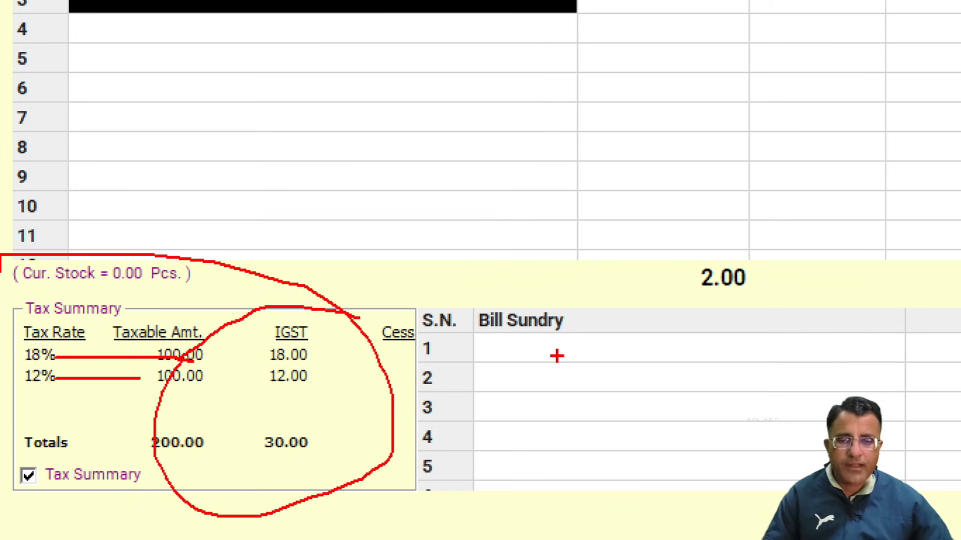
mouse_move(265, 422)
mouse_down()
mouse_move(253, 495)
mouse_move(256, 434)
mouse_move(225, 446)
mouse_up()
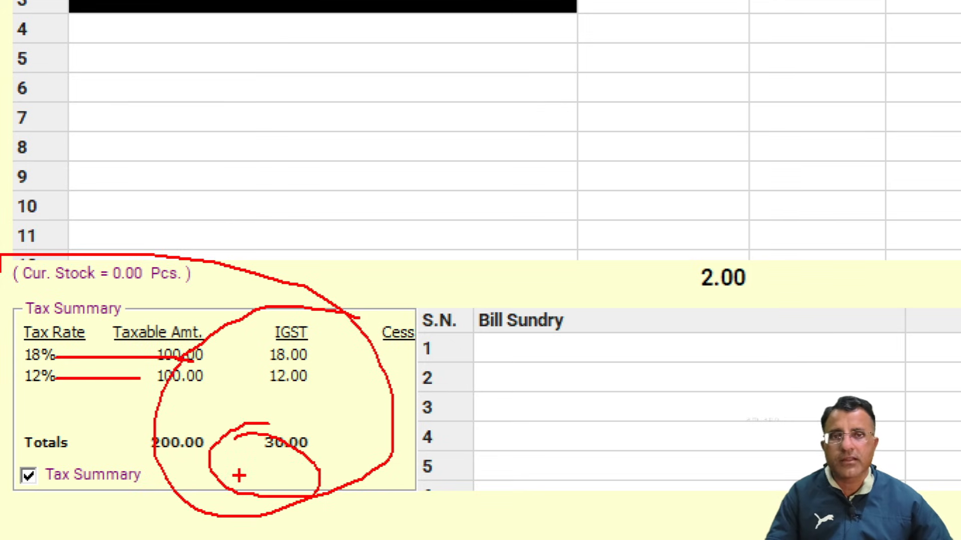
key(Escape)
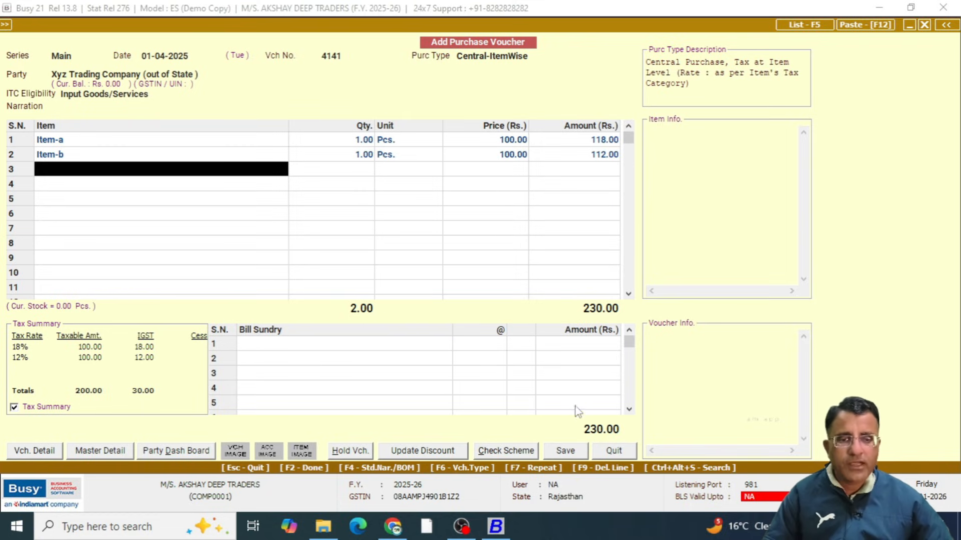
key(ctrl+1)
drag(563, 402, 658, 466)
key(Escape)
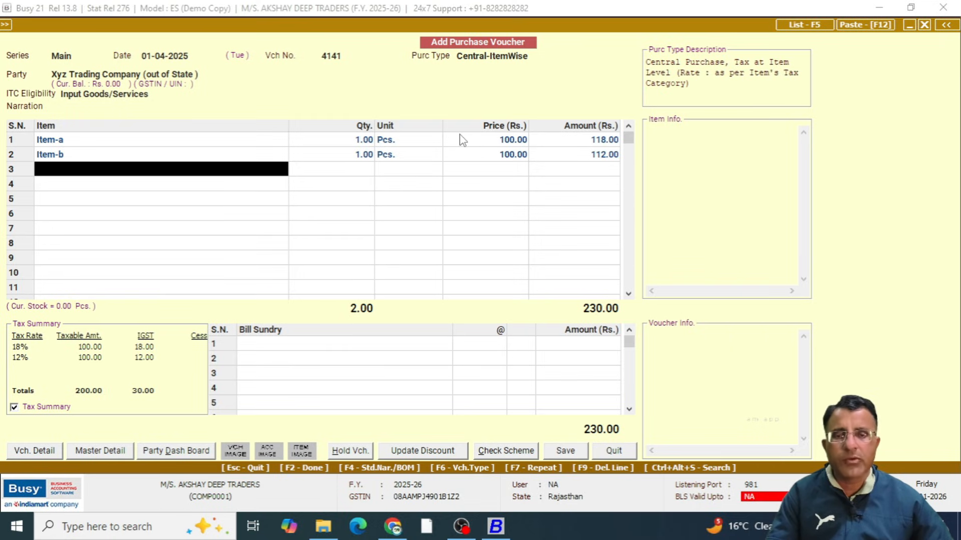
Quit the Central-ItemWise purchase voucher without saving it
click(502, 57)
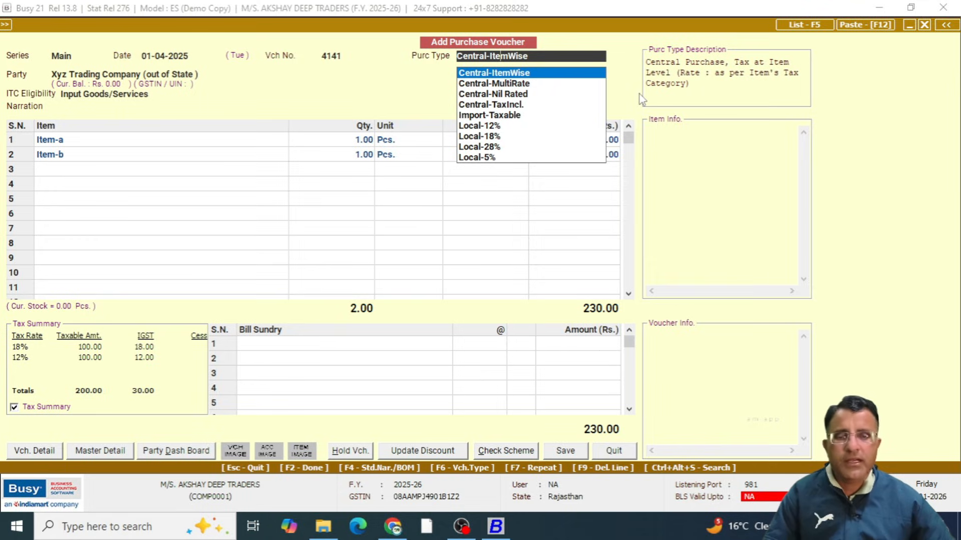
key(Escape)
key(Left)
key(Return)
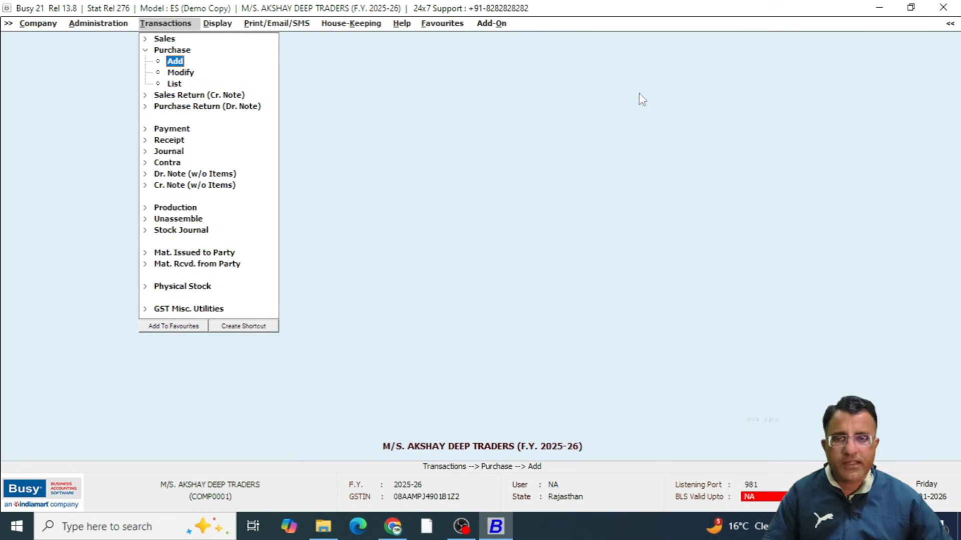
Start a new purchase voucher numbered 4141 with the purchase type Central-MultiRate
key(Return)
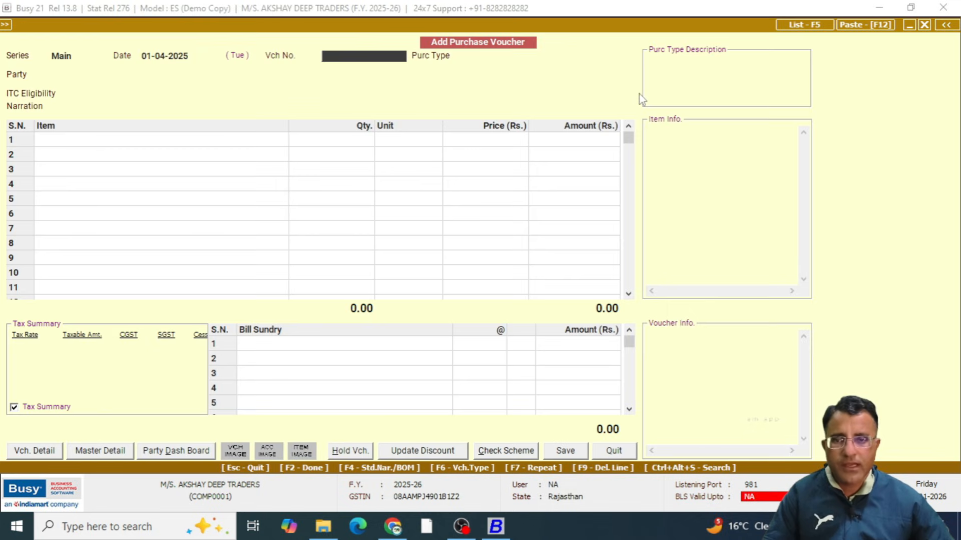
key(Return)
key(Down)
key(Down)
key(Down)
key(Down)
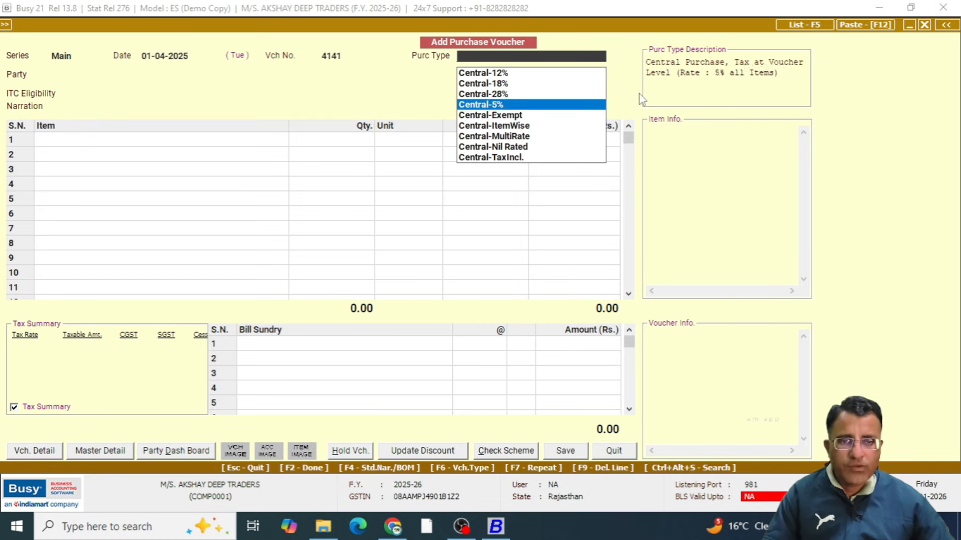
key(Down)
key(Down)
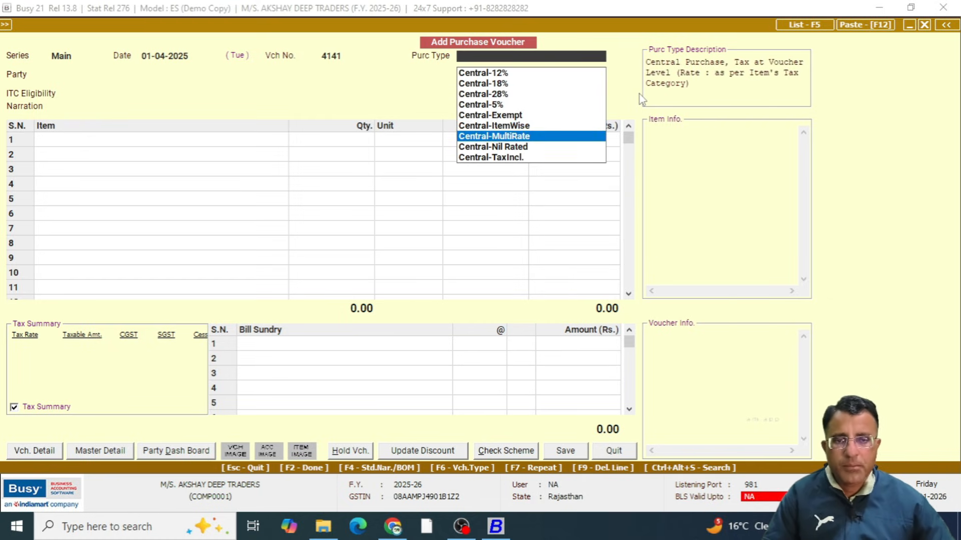
key(Return)
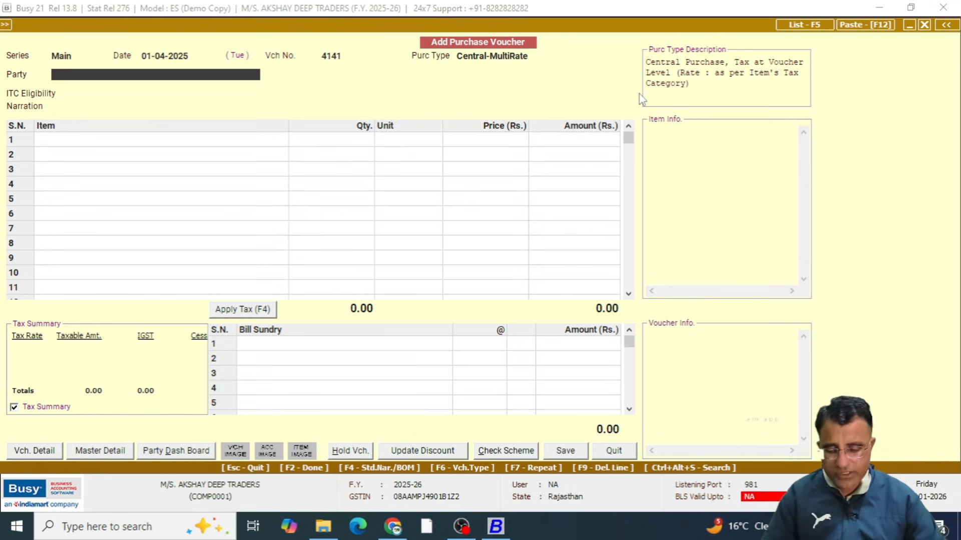
Set Xyz Trading Company (out of State) as the Central-MultiRate voucher's party and proceed to the first item row
key(Return)
key(Return)
key(Return)
key(Return)
Enter Item-a in the first item row with quantity 1 Pcs. and price 100
key(Return)
key(Return)
text(ading Company (out of State)
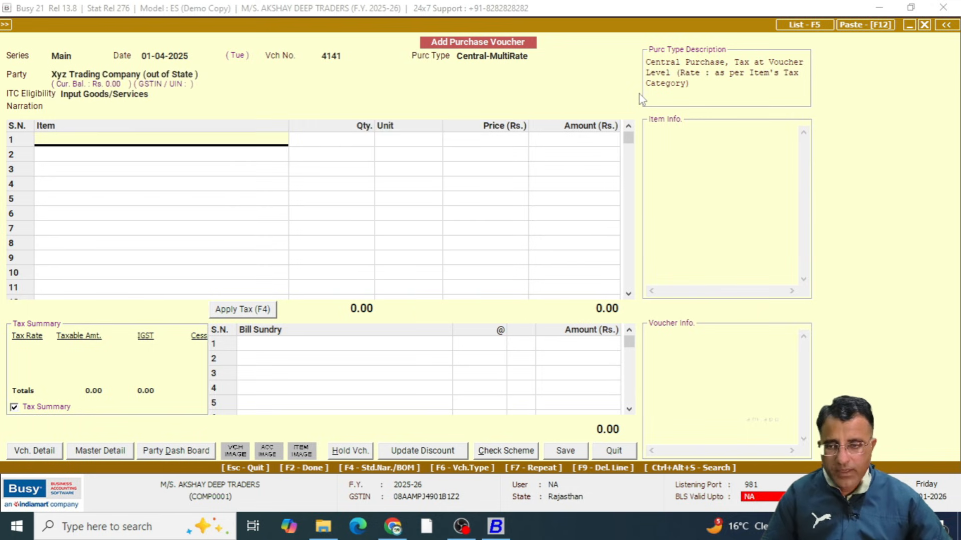
key(Return)
text(1)
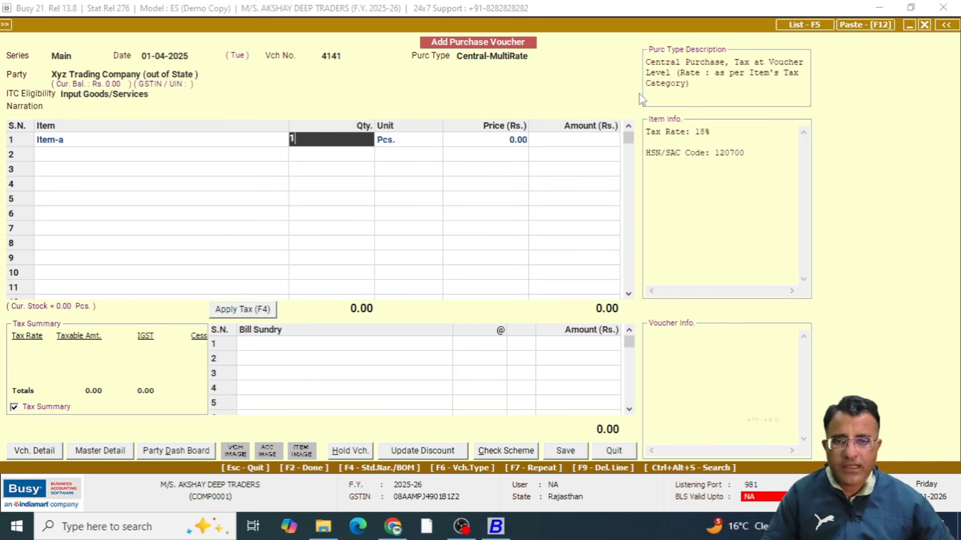
key(Return)
key(Return)
text(100)
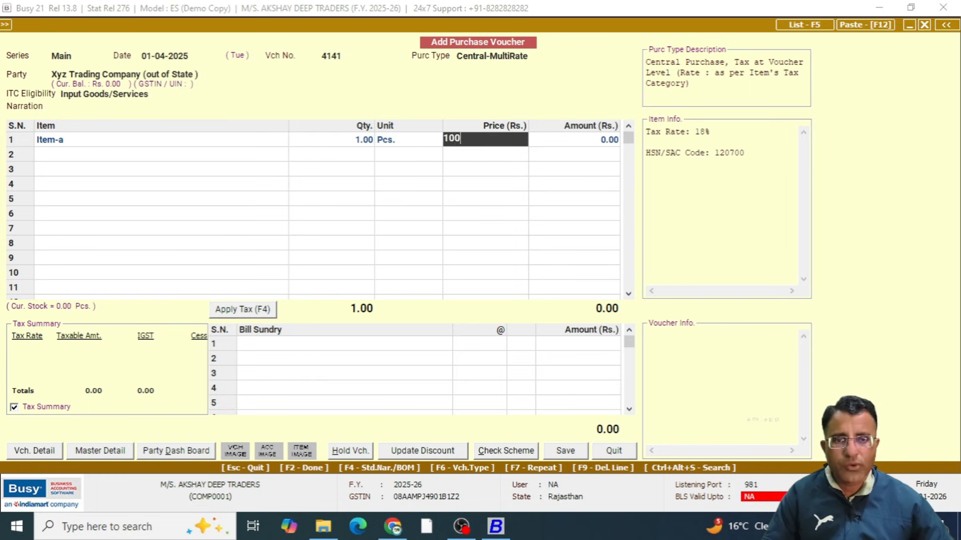
key(Return)
key(Return)
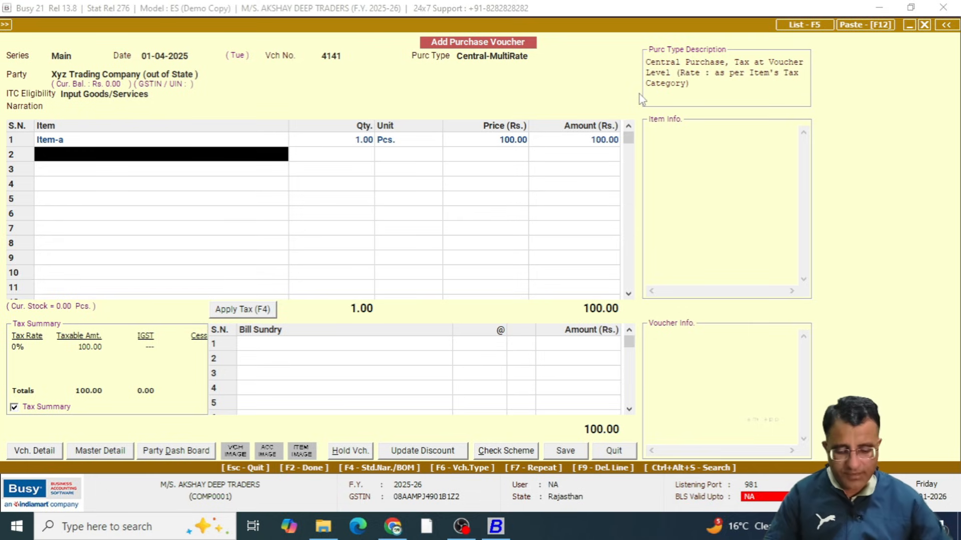
Enter Item-b in the second item row with quantity 1 Pcs. and price 100
text(it)
key(Down)
key(Return)
text(1)
key(Return)
key(Return)
text(10)
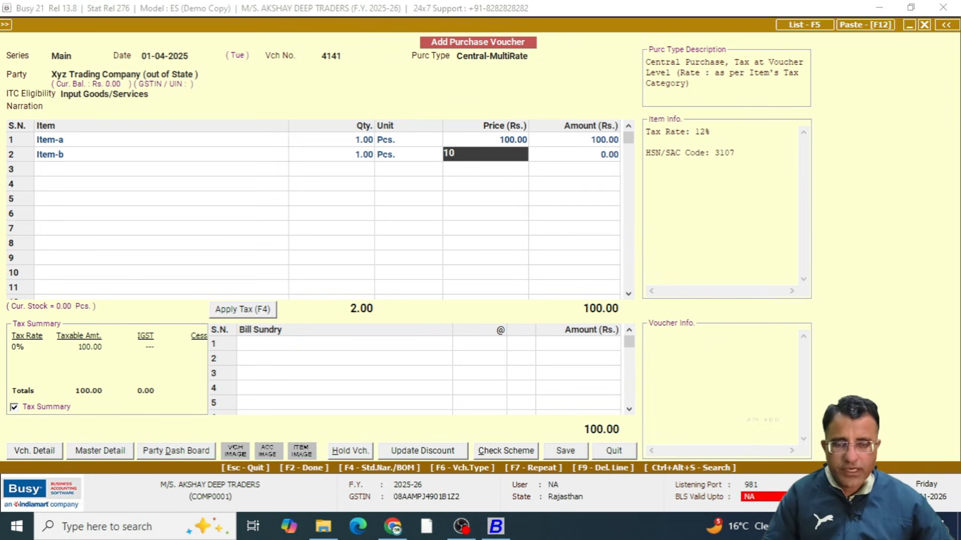
text(0)
key(Return)
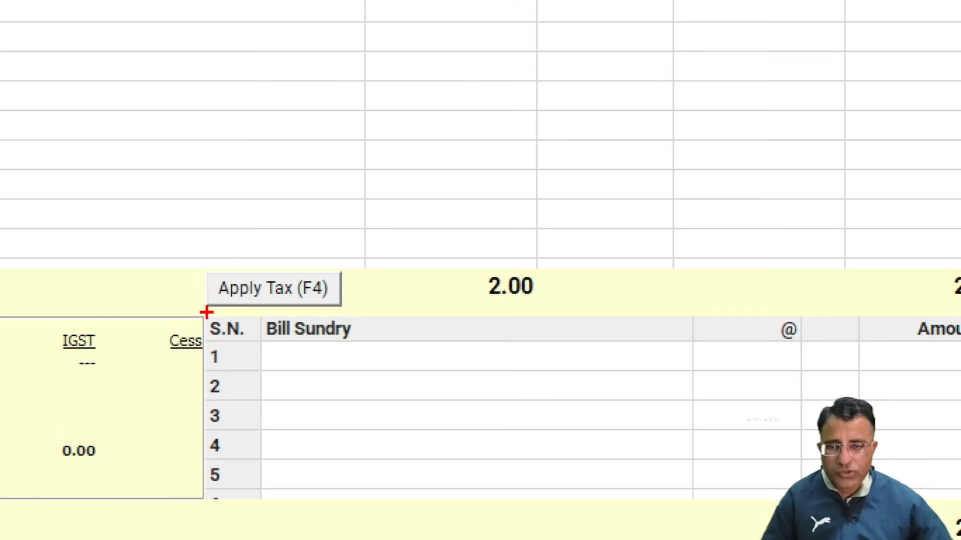
Examine the Apply Tax option and the tax summary's IGST figures before applying tax
drag(172, 232, 393, 335)
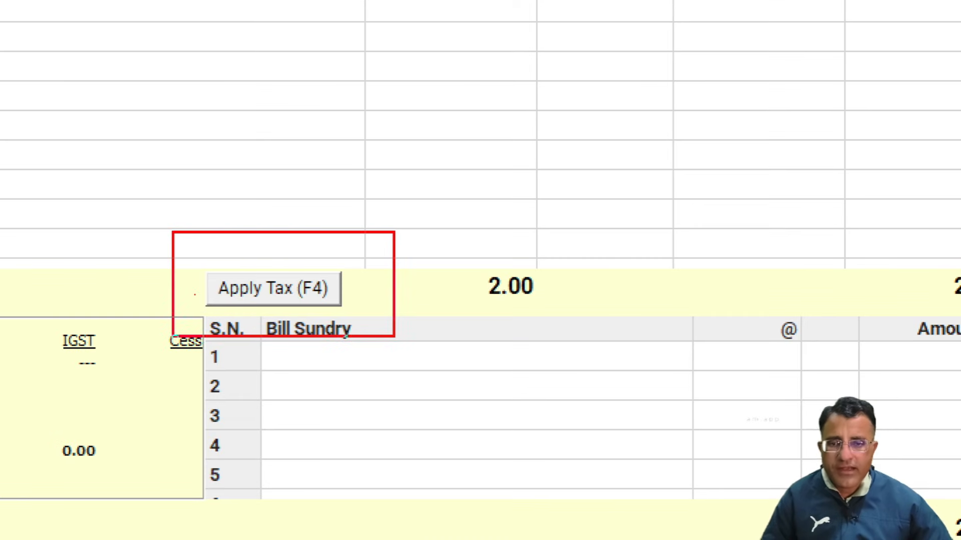
drag(336, 270, 509, 184)
key(Escape)
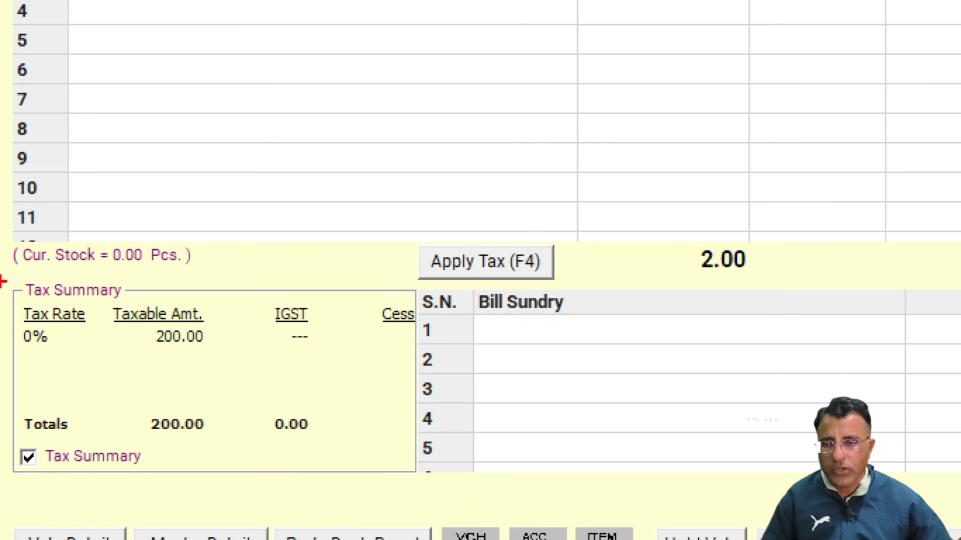
mouse_move(1, 319)
mouse_down()
mouse_move(153, 387)
mouse_move(218, 387)
mouse_up()
key(Escape)
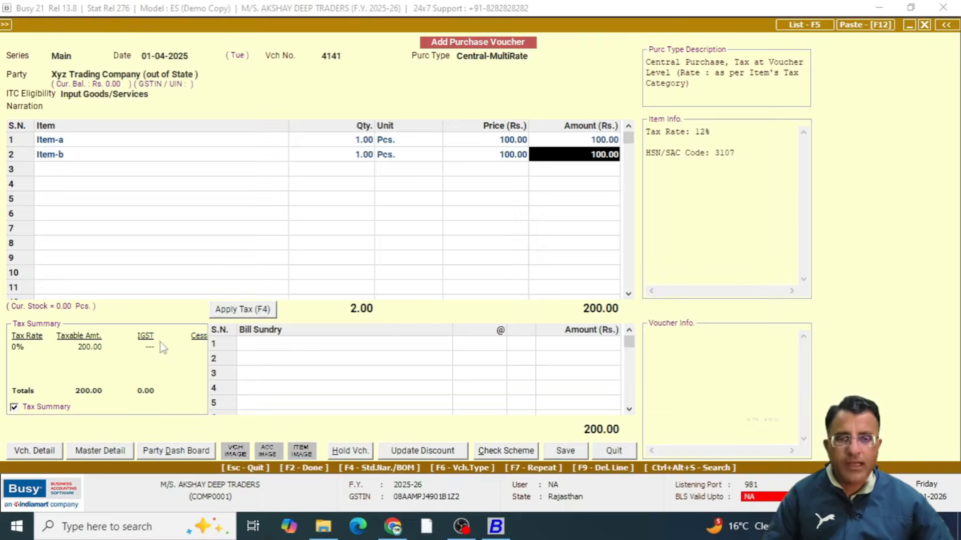
Finish the item entry and apply tax to the voucher, adding rate-wise IGST rows under Bill Sundry
key(Return)
key(Return)
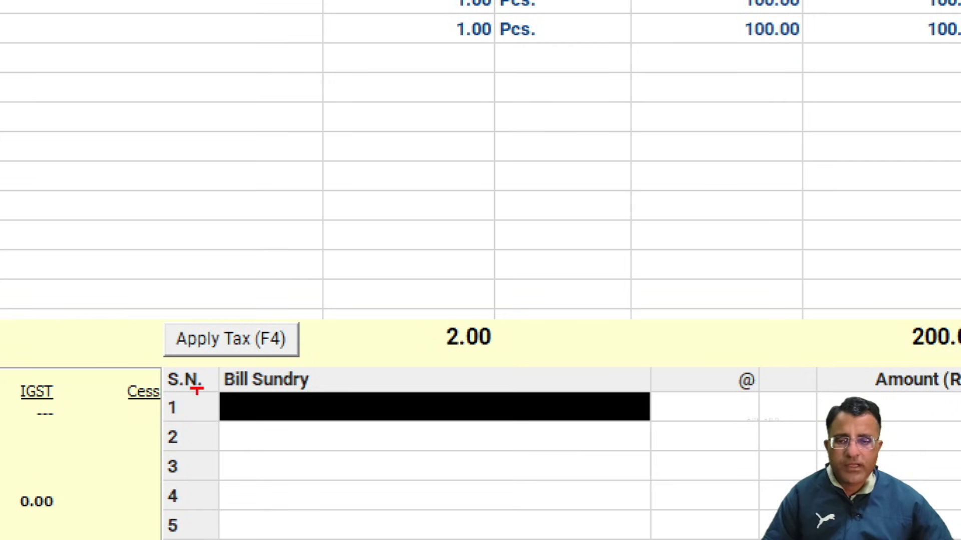
drag(135, 291, 328, 381)
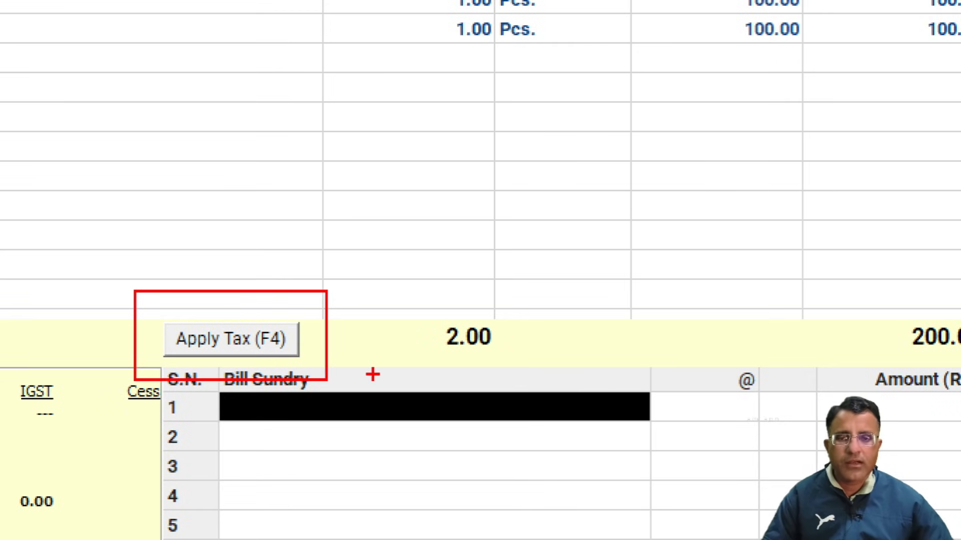
key(F4)
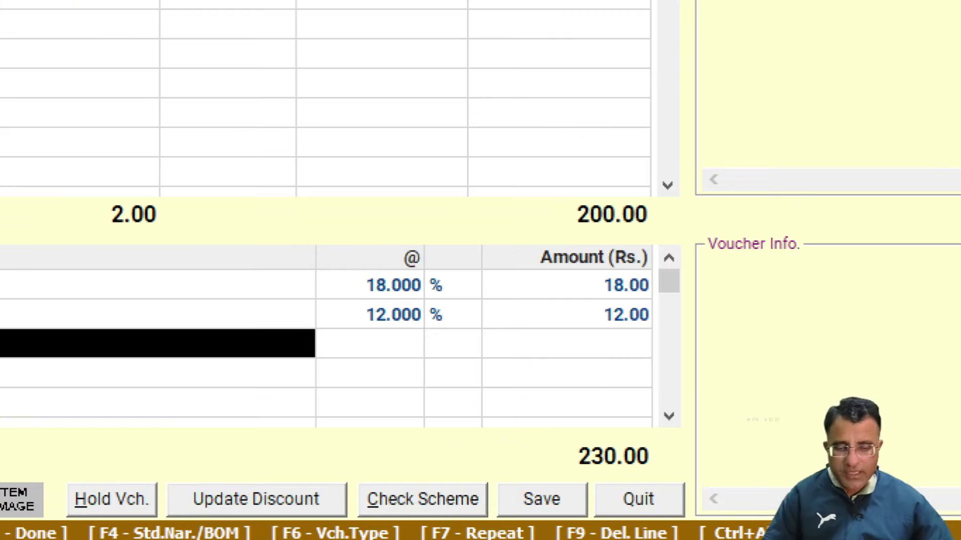
Examine the IGST amounts for the two tax rates and the Central-MultiRate voucher's final total
drag(565, 404, 636, 444)
drag(678, 487, 693, 487)
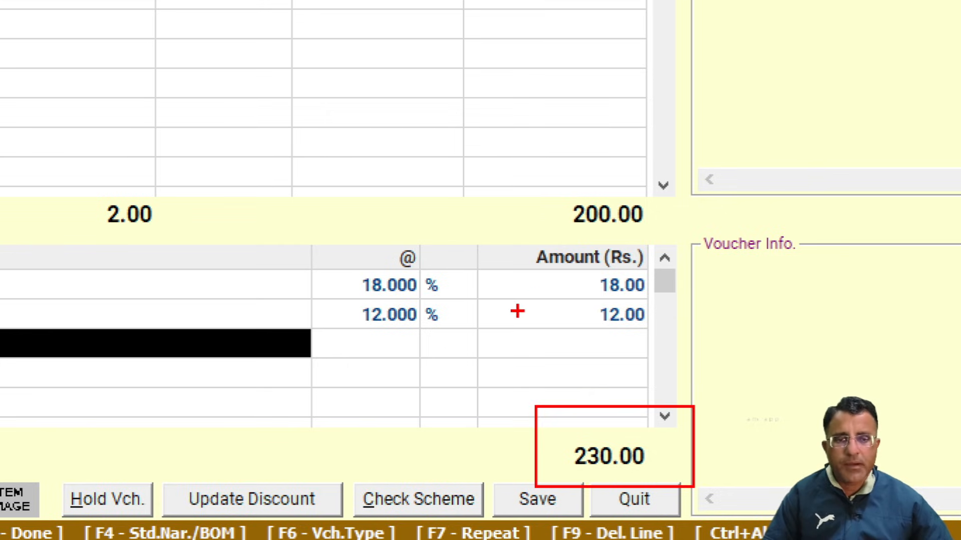
drag(506, 319, 569, 320)
drag(499, 287, 581, 294)
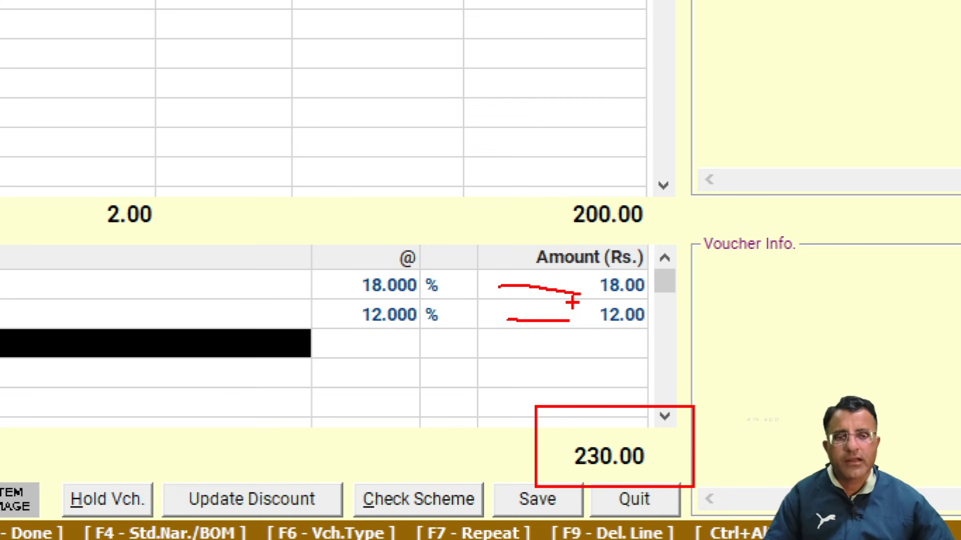
key(Escape)
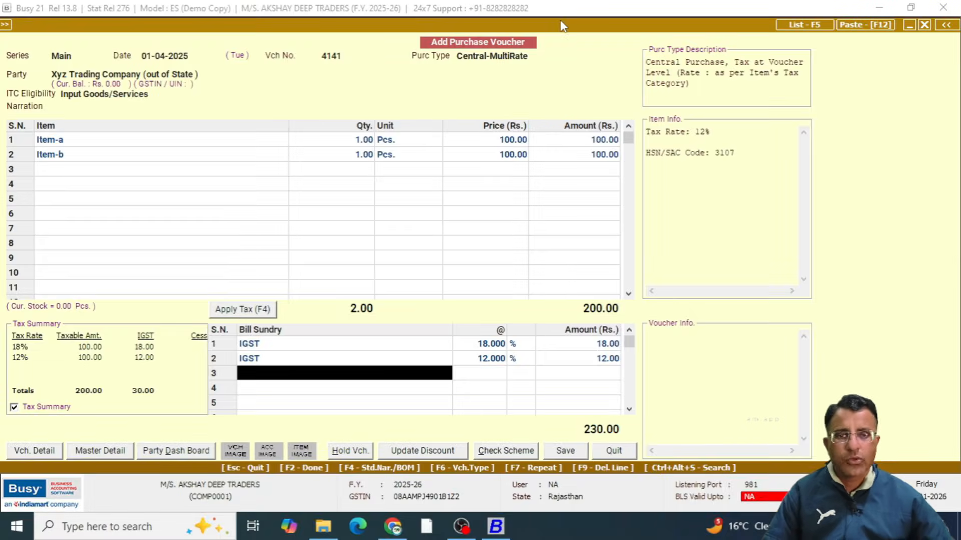
Review the voucher's Central-MultiRate purchase type and the list of available purchase types without changing the selection
key(ctrl+1)
click(500, 68)
mouse_move(408, 55)
mouse_down()
mouse_move(455, 98)
mouse_move(643, 107)
mouse_up()
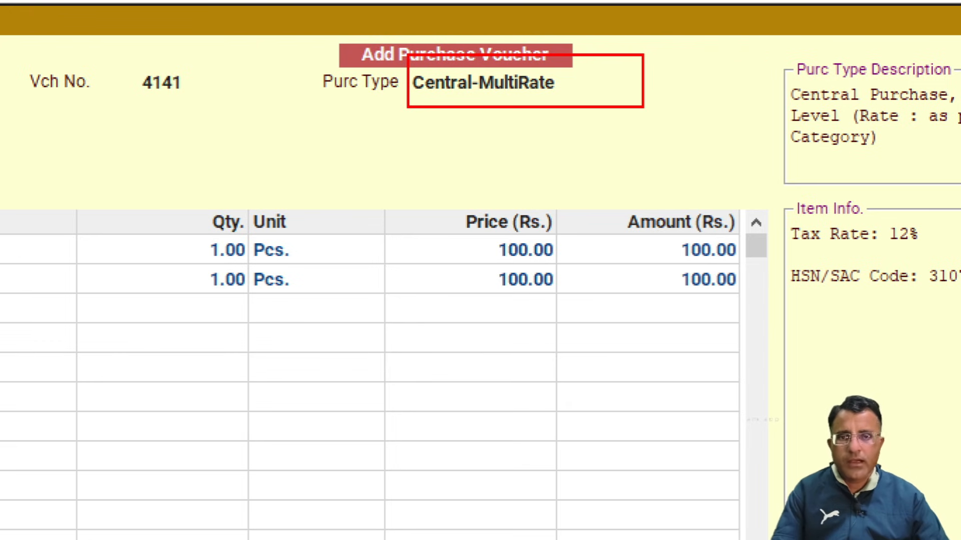
key(Escape)
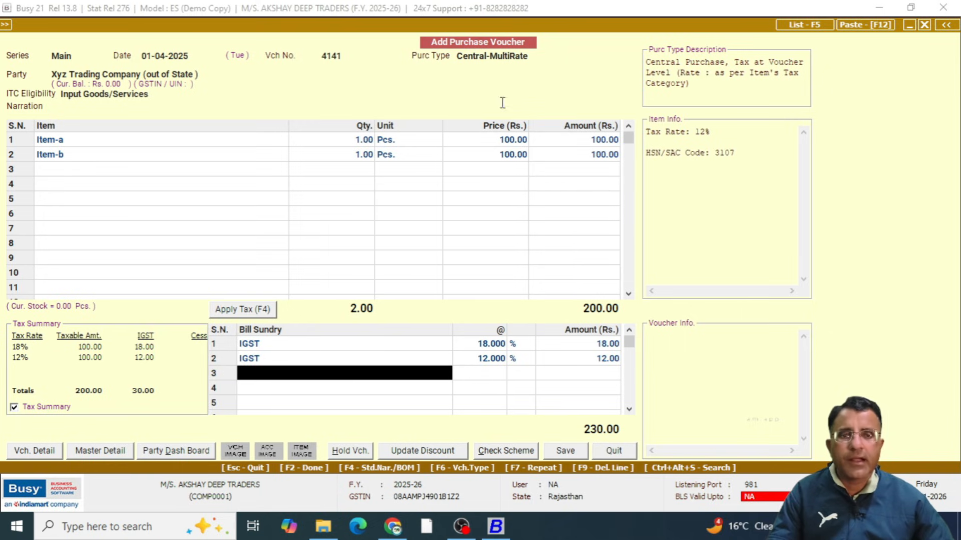
click(541, 56)
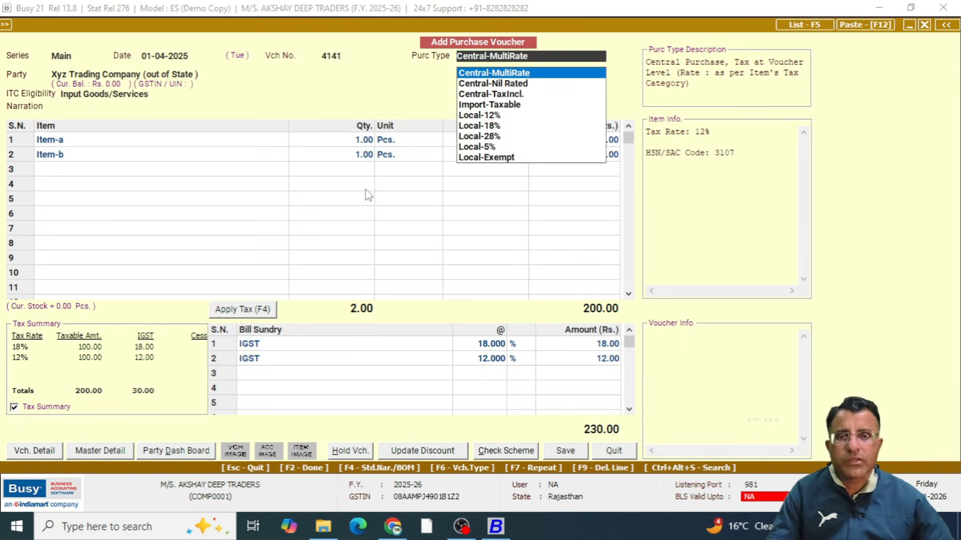
click(396, 142)
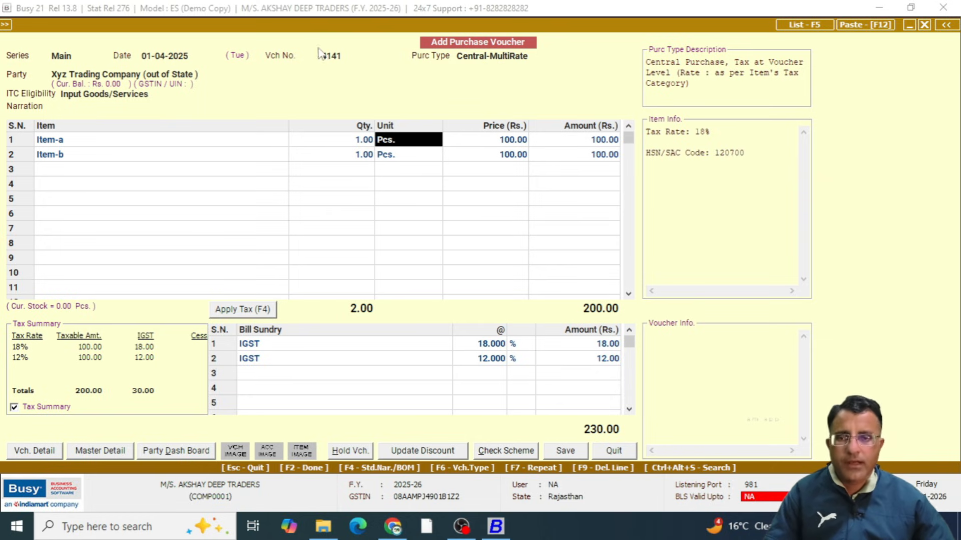
key(Escape)
key(Escape)
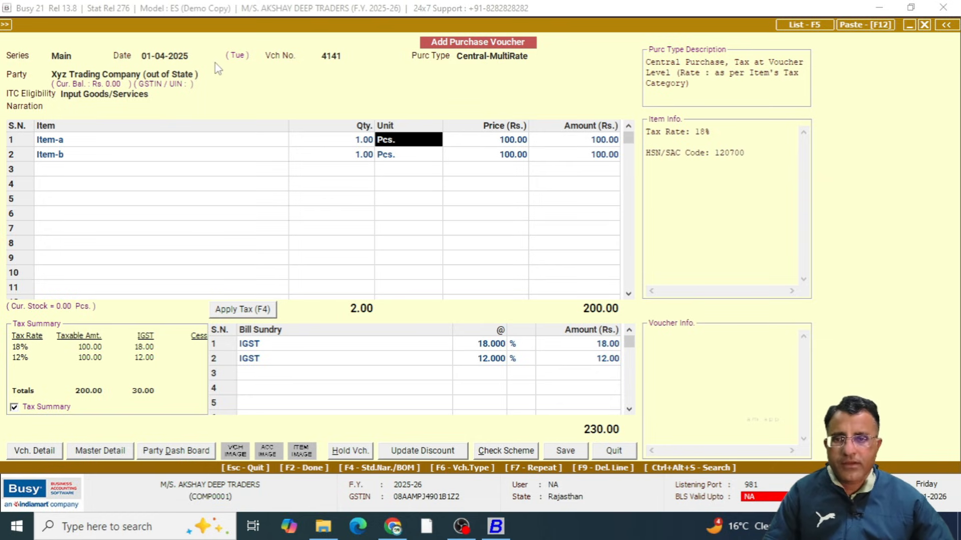
Create a new party account from the voucher's Party field and name it xyz trading company ( local )
click(224, 75)
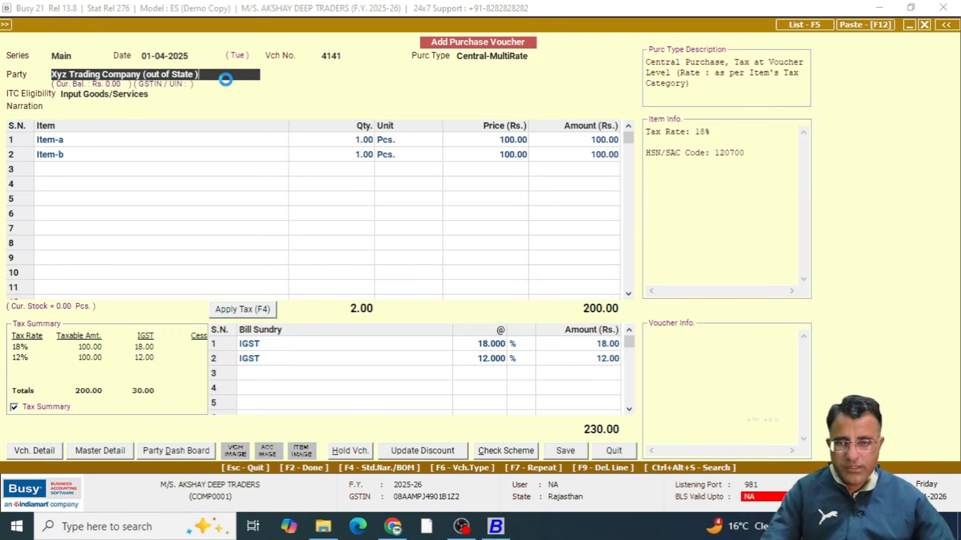
key(F3)
text(x)
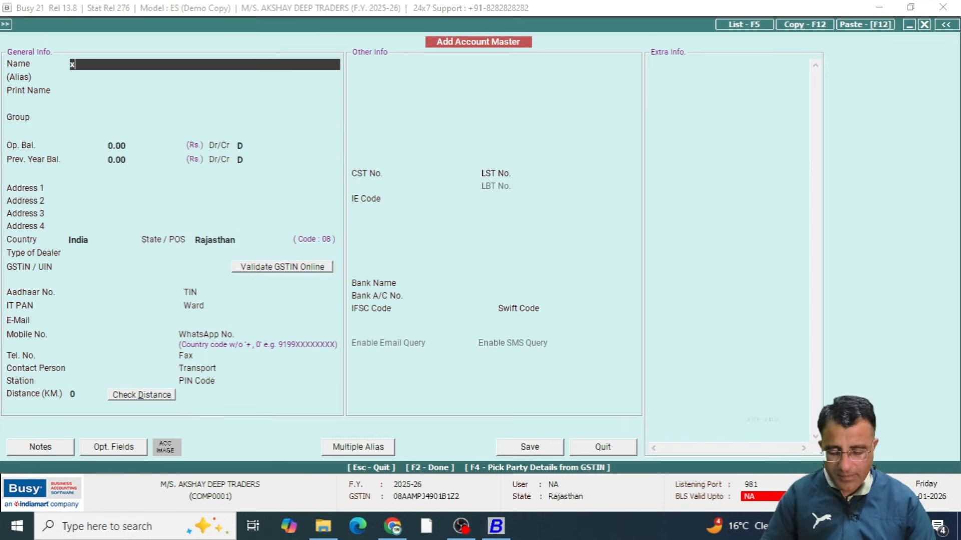
text(yz trading company)
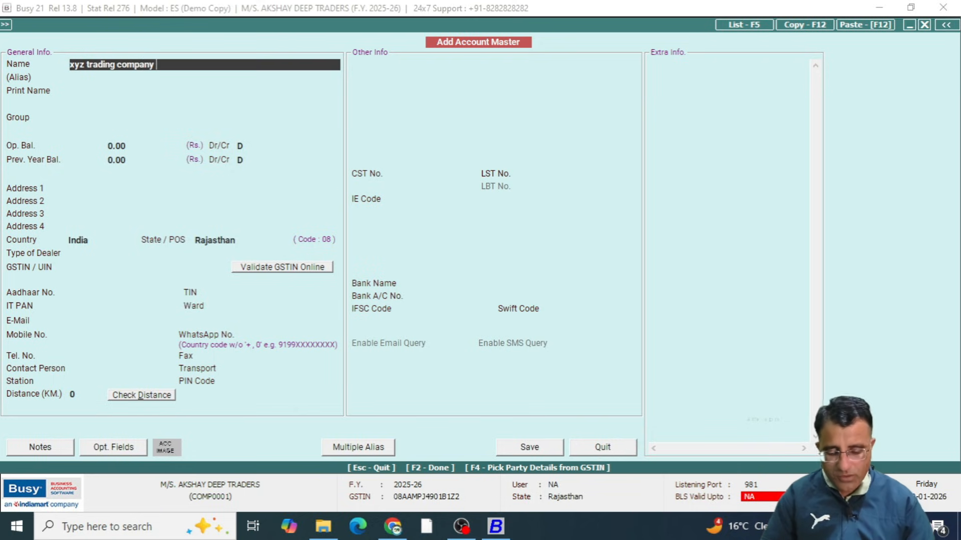
text( ( local)
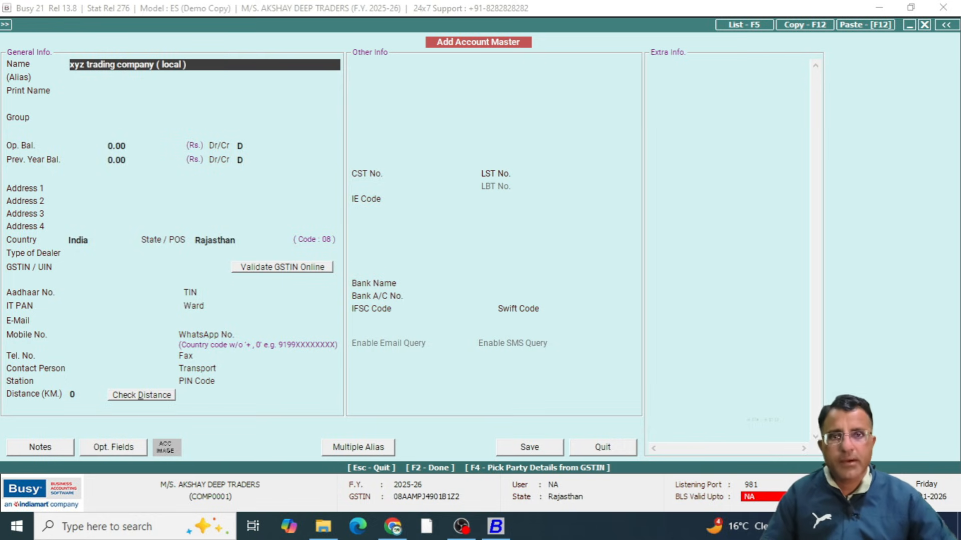
Assign the new account to the Sundry Creditors group, keeping the suggested print name and opening balance
key(Return)
key(Return)
key(Return)
text(sun)
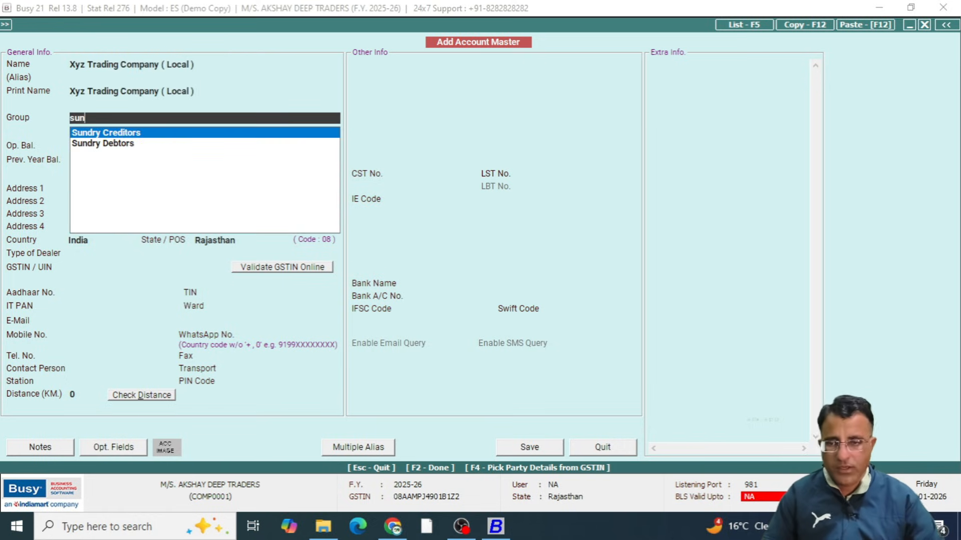
Keep Rajasthan as the state, leave the GSTIN blank, and save the account with the dealer type Un-Registered
key(Return)
key(Return)
key(Return)
key(Return)
key(Return)
key(Return)
key(Return)
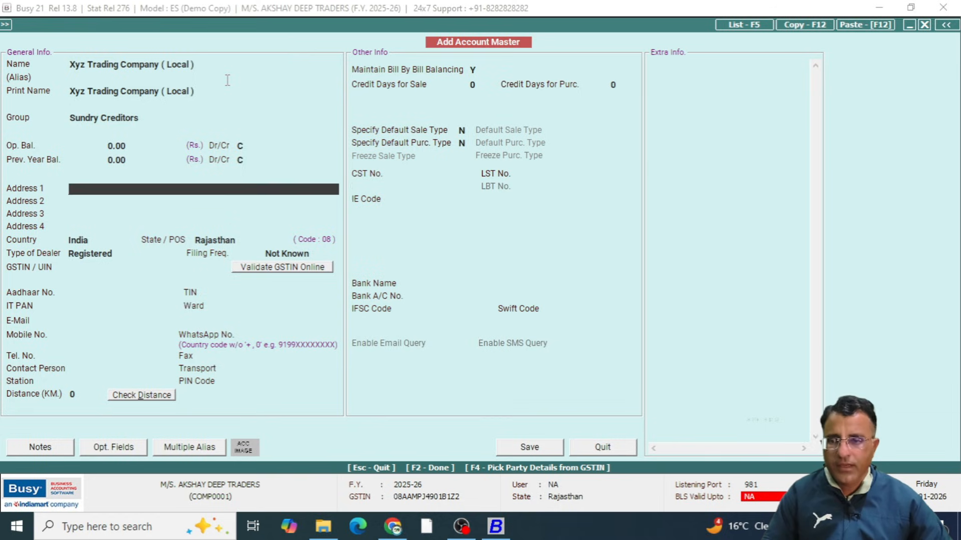
key(Return)
key(Return)
key(Return)
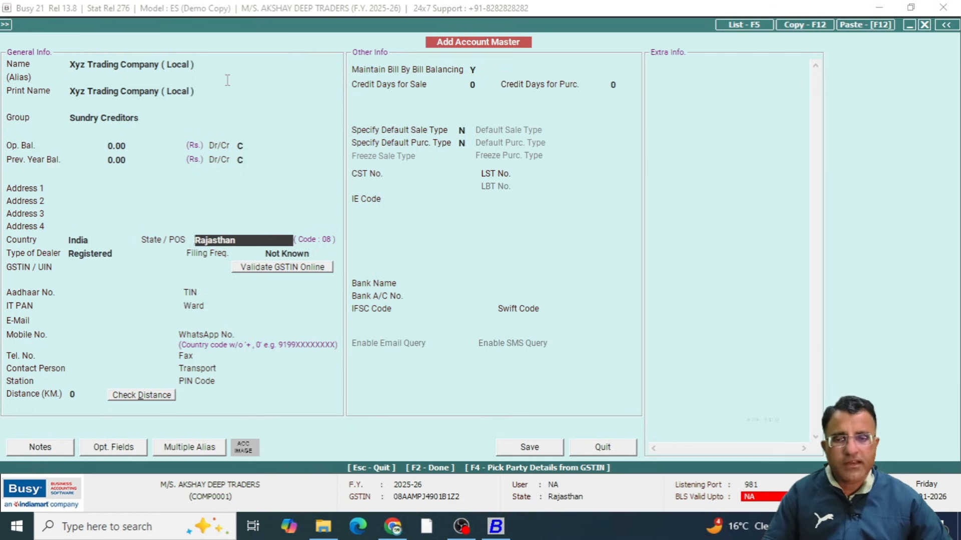
key(Return)
key(Return)
key(Return)
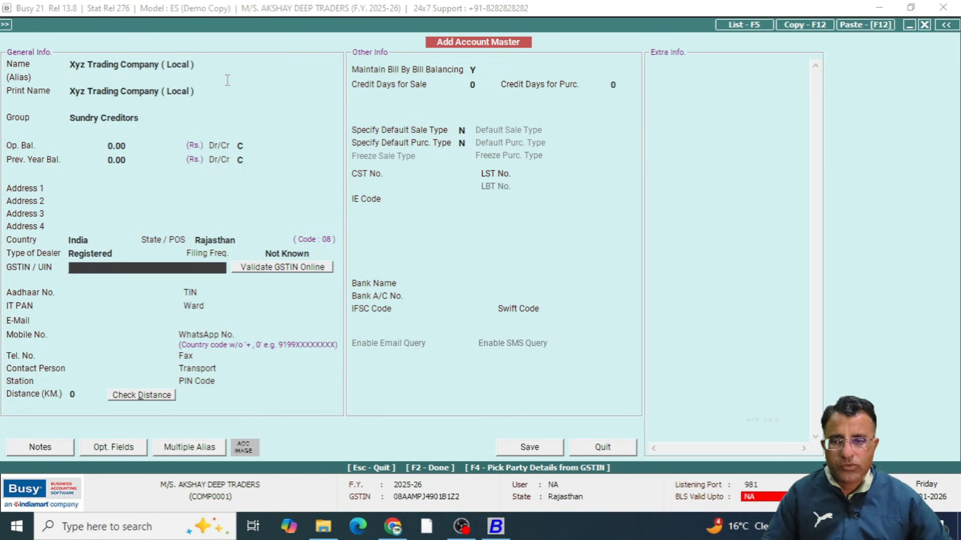
key(F2)
key(F2)
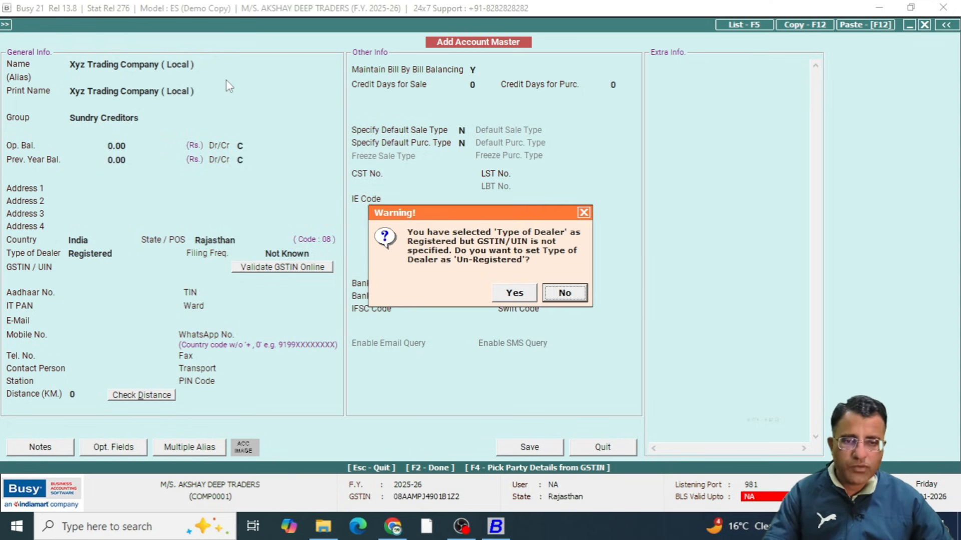
key(Left)
key(Return)
key(Return)
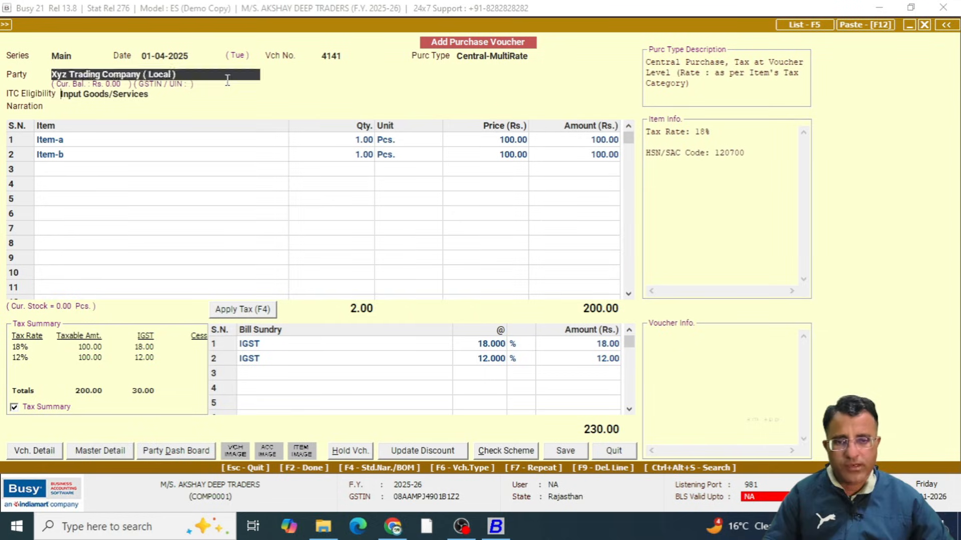
Use Xyz Trading Company ( Local ) as the voucher's party, continuing despite the unregistered-party and same-state warnings, and proceed to the first item row
key(Left)
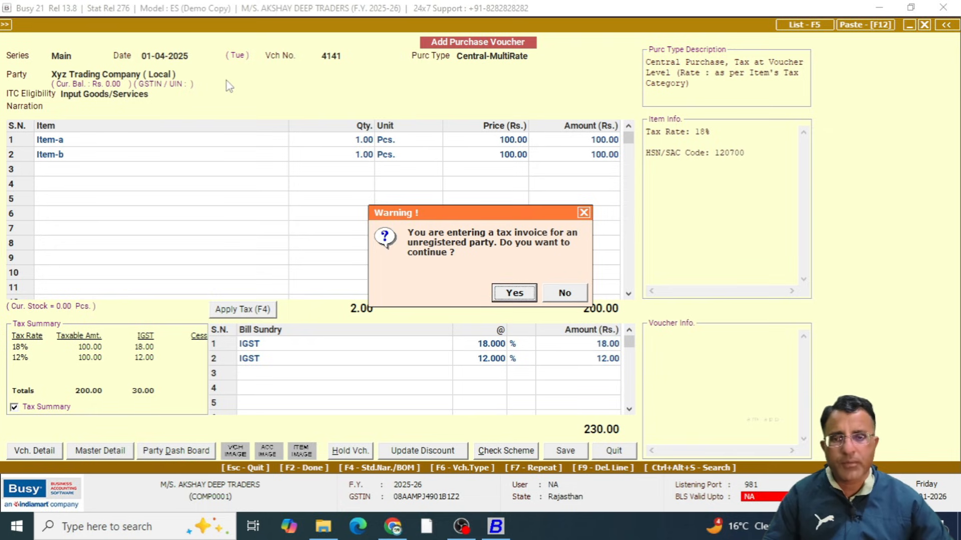
key(Return)
key(Return)
key(Escape)
key(Return)
key(Return)
key(Left)
key(Return)
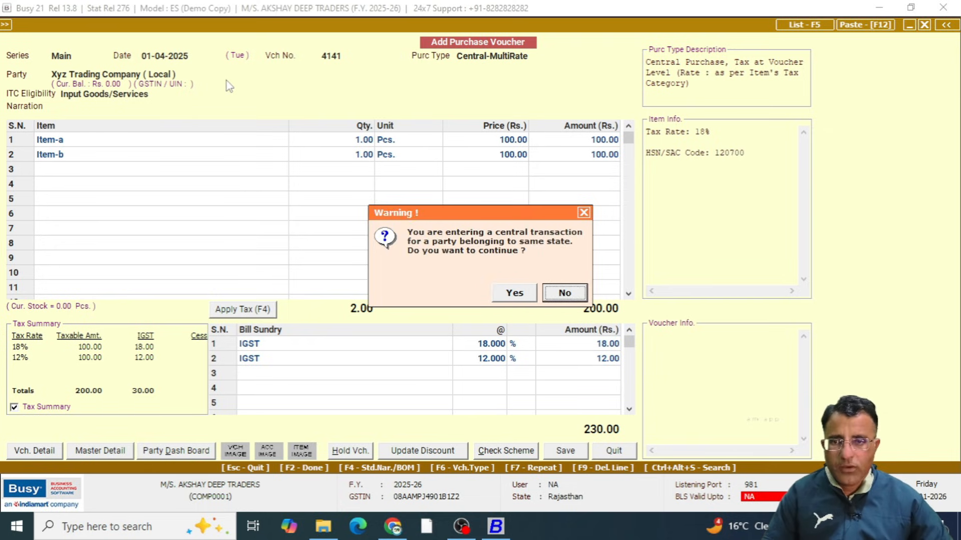
key(Left)
key(Return)
key(Return)
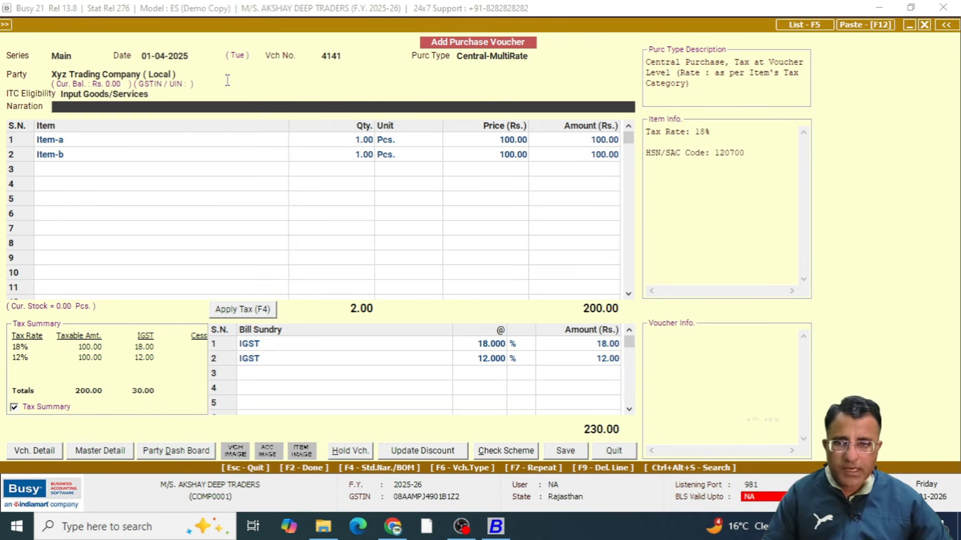
key(Return)
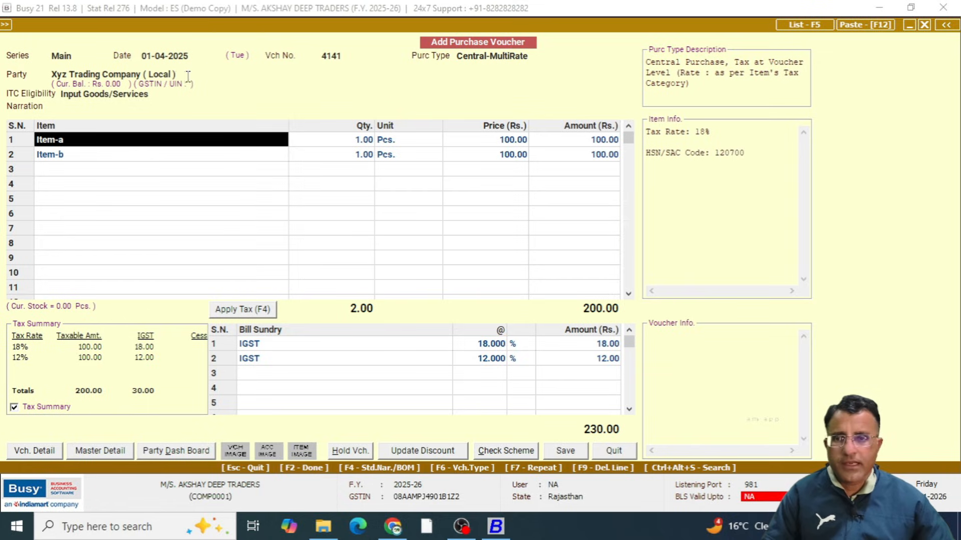
click(164, 76)
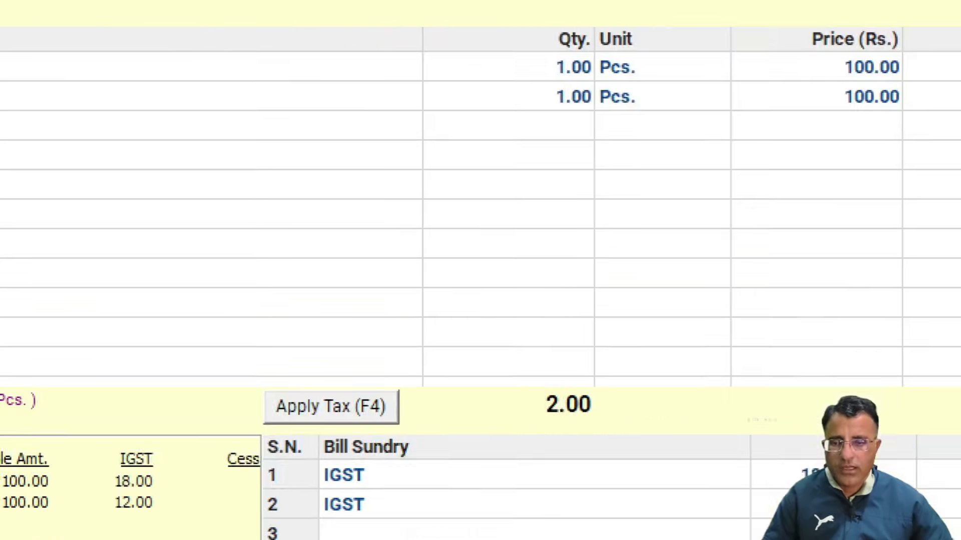
Leave the current purchase voucher and discard its unsaved entries
drag(160, 311, 295, 530)
key(Escape)
key(Escape)
key(Escape)
key(Escape)
key(y)
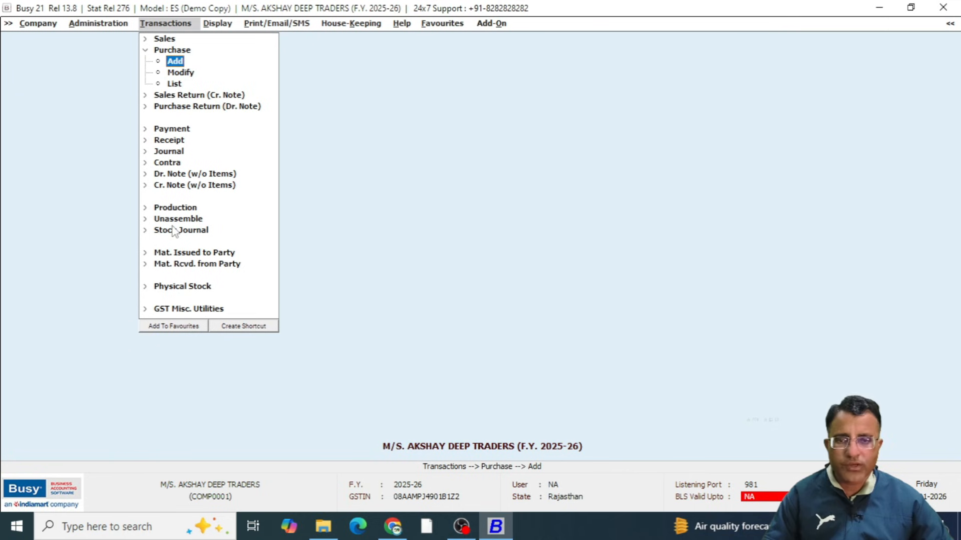
Start a new purchase voucher with the suggested series, date and voucher number, and set its purchase type to Central-MultiRate
key(Return)
key(Return)
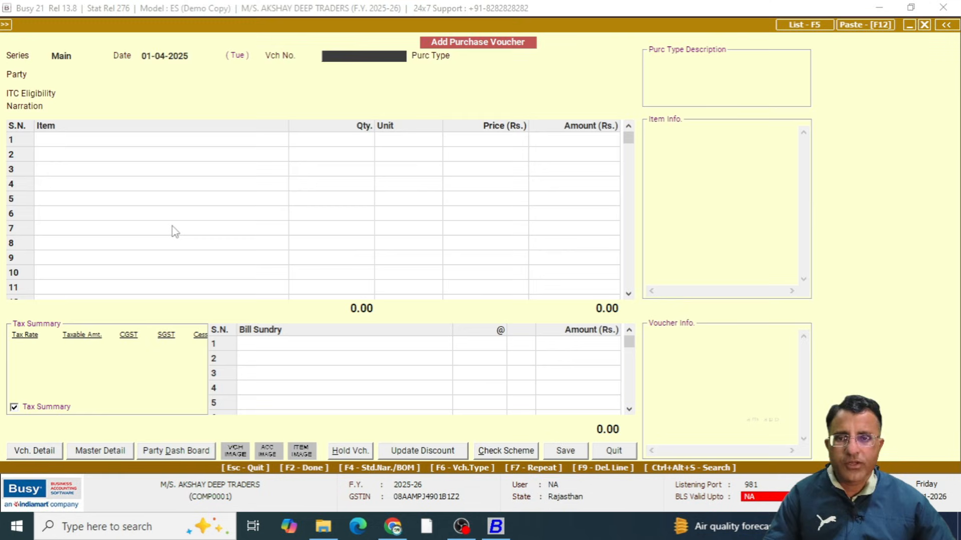
key(Return)
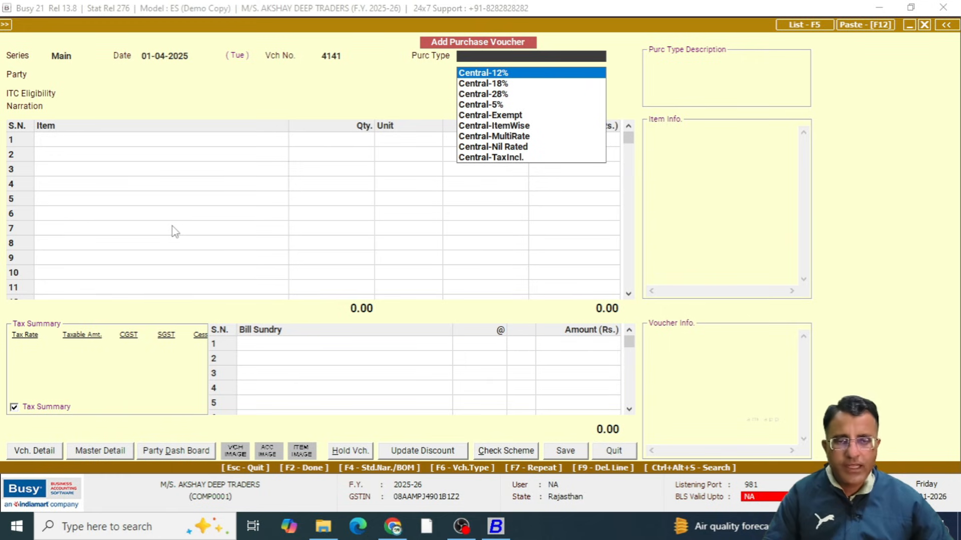
key(Down)
key(Down)
key(Down)
key(Down)
key(Down)
key(Down)
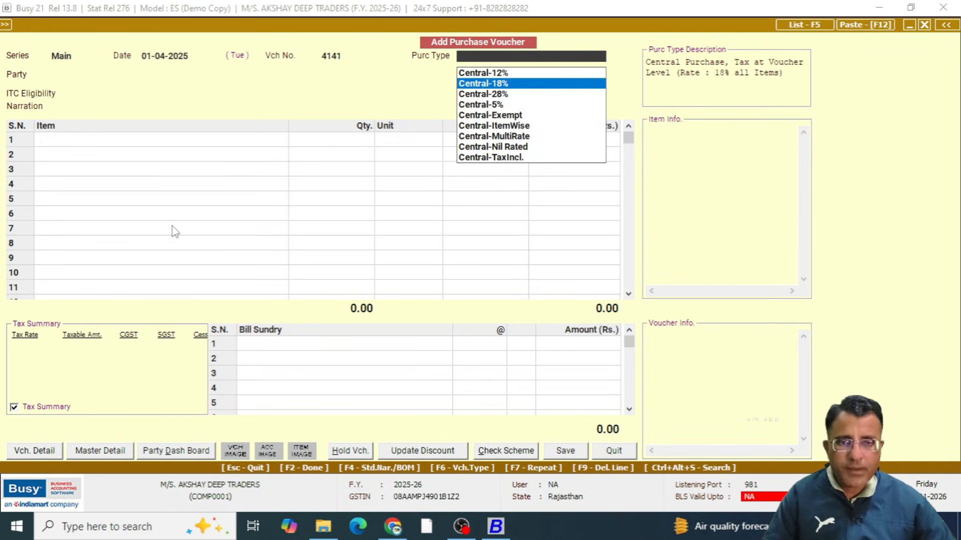
key(Return)
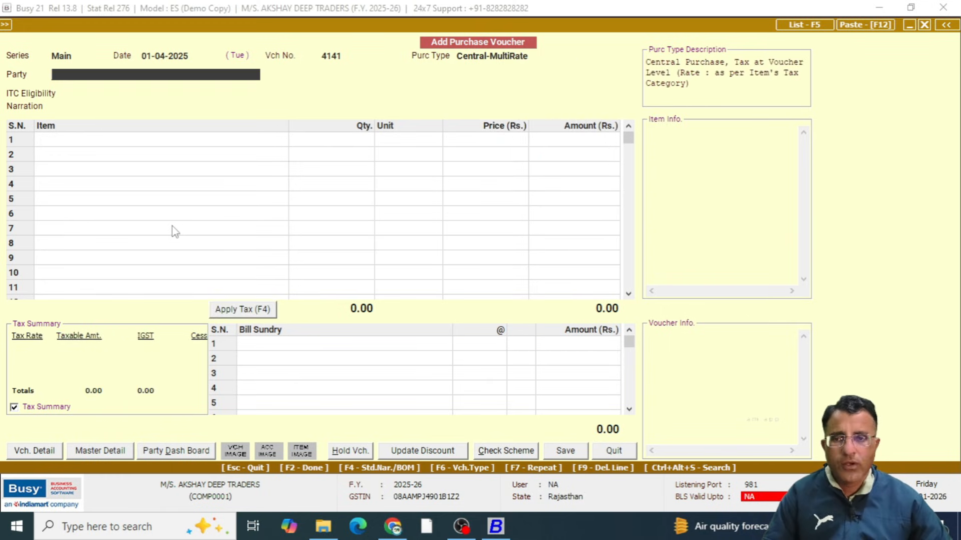
Choose Xyz Trading Company ( Local ) as the voucher's party and continue past the unregistered-party warning
key(Down)
key(Down)
key(Down)
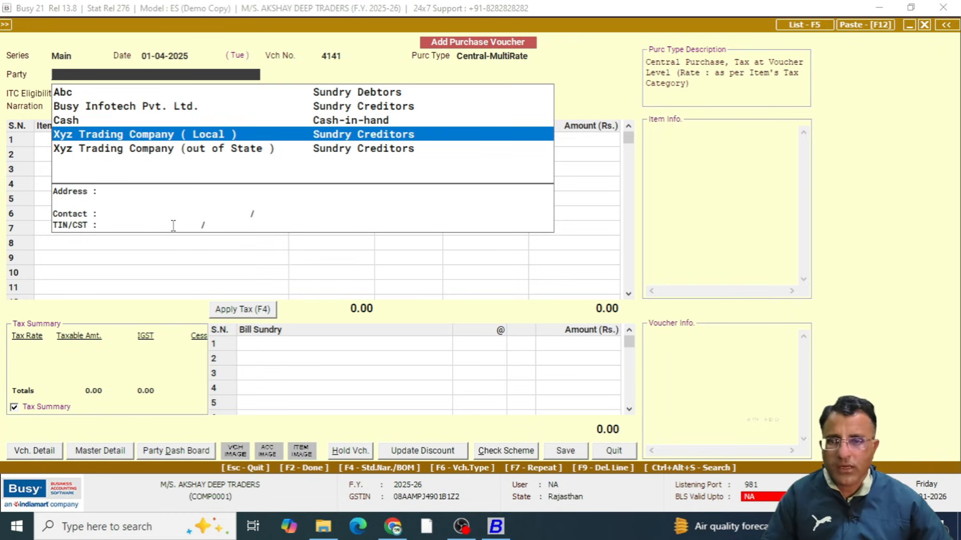
key(Return)
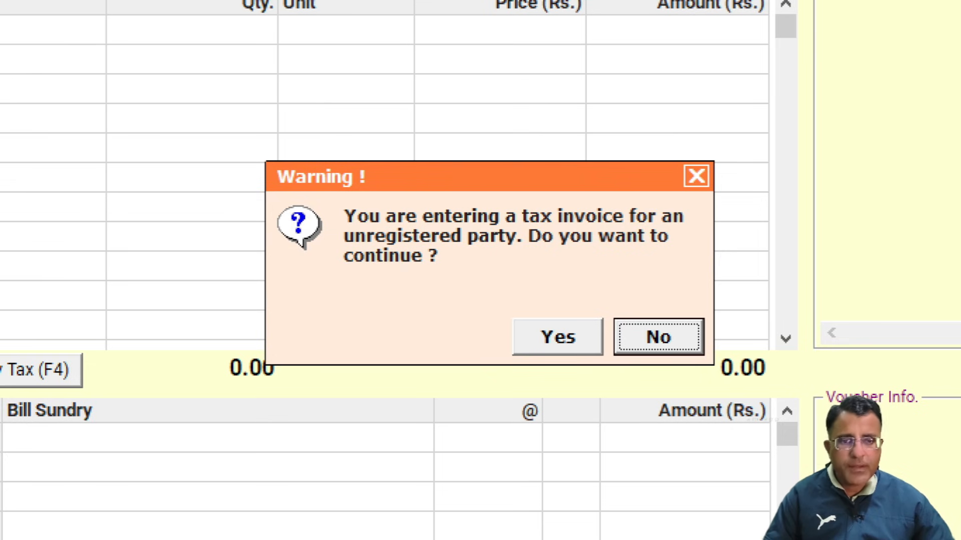
key(Left)
key(Return)
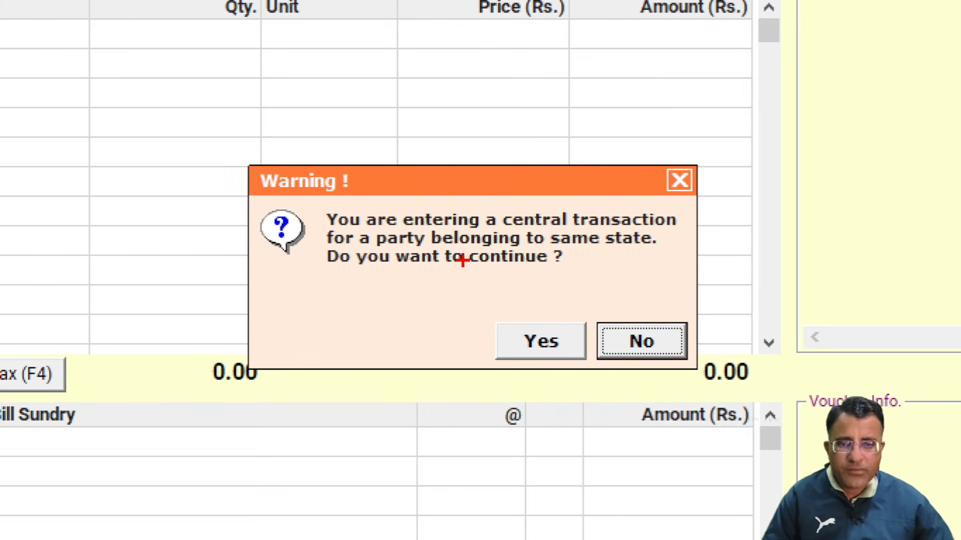
Review the warning about a central transaction with a same-state party and decline to continue
mouse_move(328, 264)
mouse_down()
mouse_move(495, 270)
mouse_move(651, 173)
mouse_move(248, 235)
mouse_move(404, 278)
mouse_up()
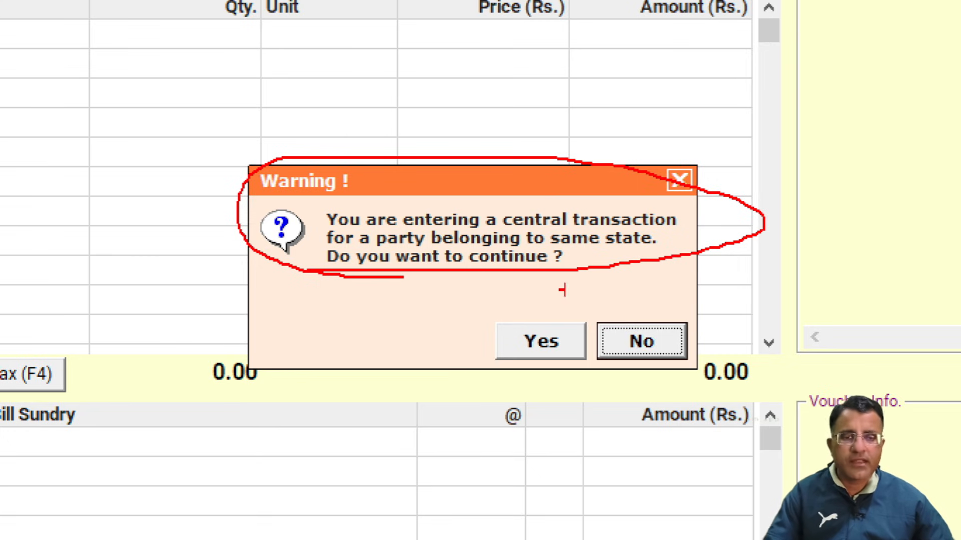
mouse_move(539, 298)
mouse_down()
mouse_move(573, 405)
mouse_move(406, 259)
mouse_up()
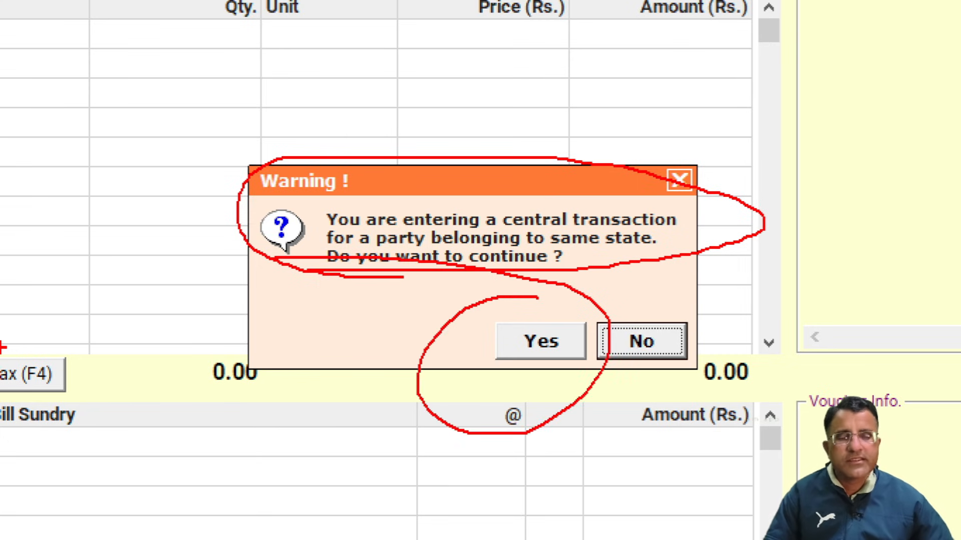
key(Escape)
key(Escape)
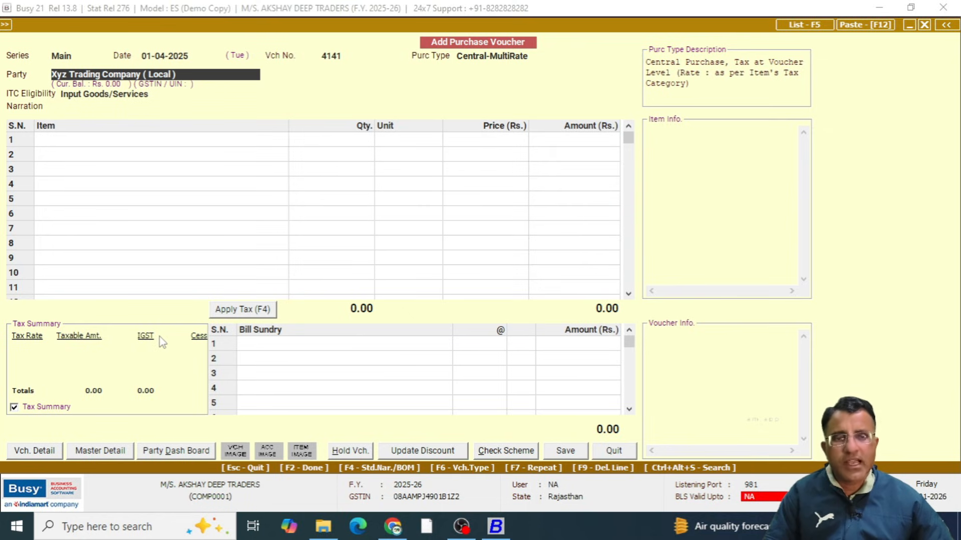
Reopen the voucher's purchase type choices and examine the Local types offered for the different tax rates
click(519, 56)
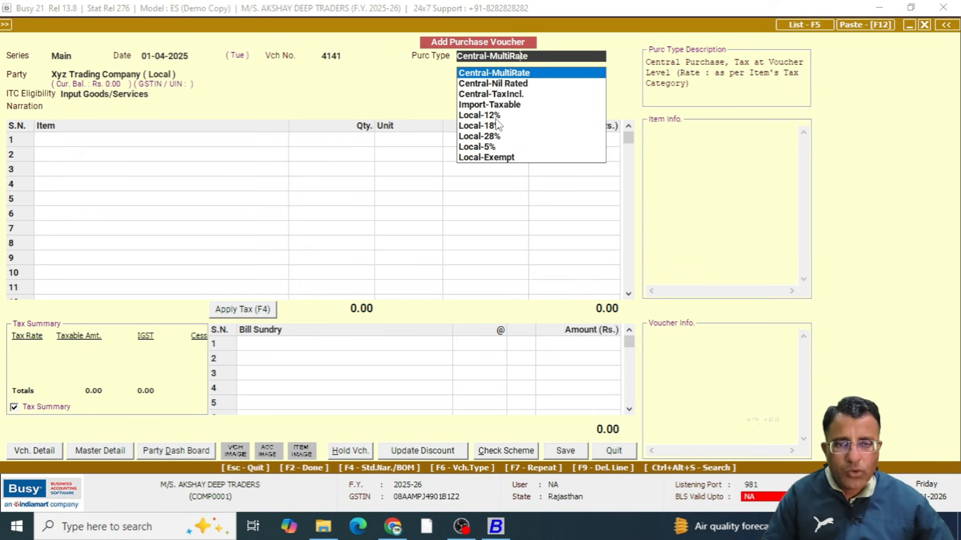
key(Down)
key(Down)
key(Down)
key(Down)
key(Down)
key(Down)
key(Down)
key(Down)
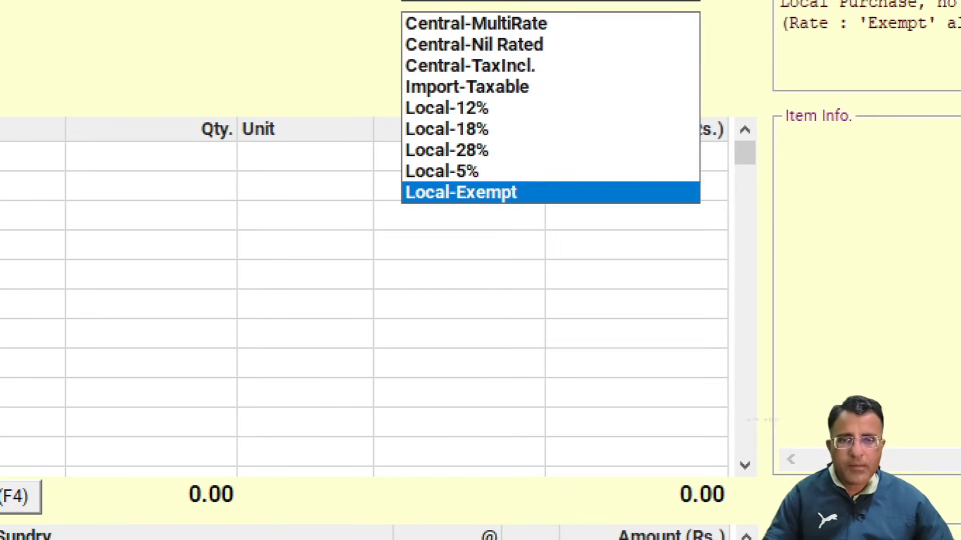
drag(494, 108, 572, 108)
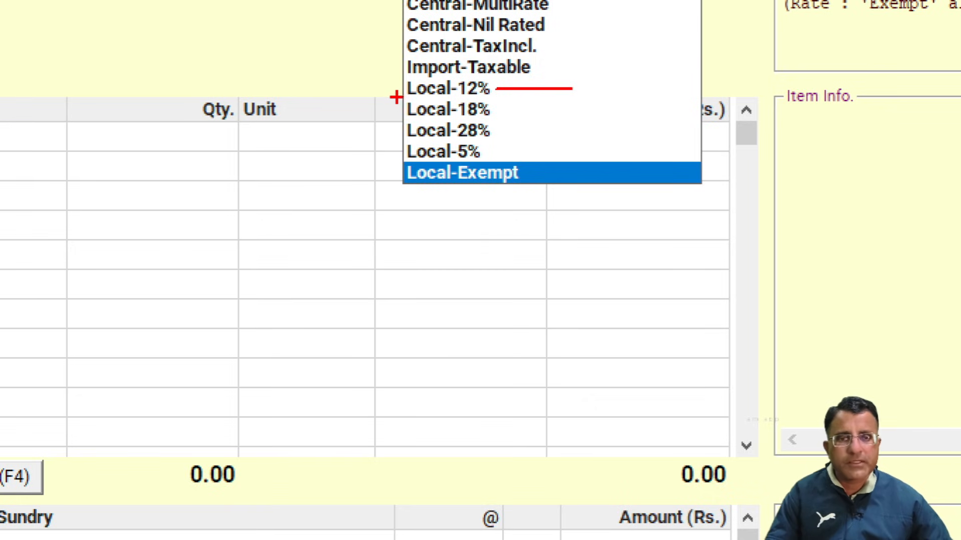
drag(386, 120, 545, 124)
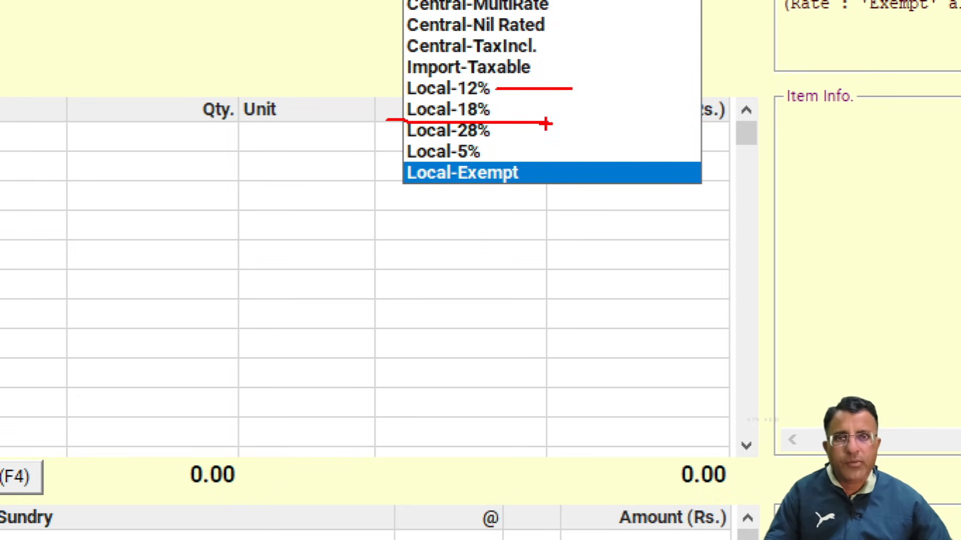
drag(491, 107, 524, 108)
drag(484, 151, 514, 151)
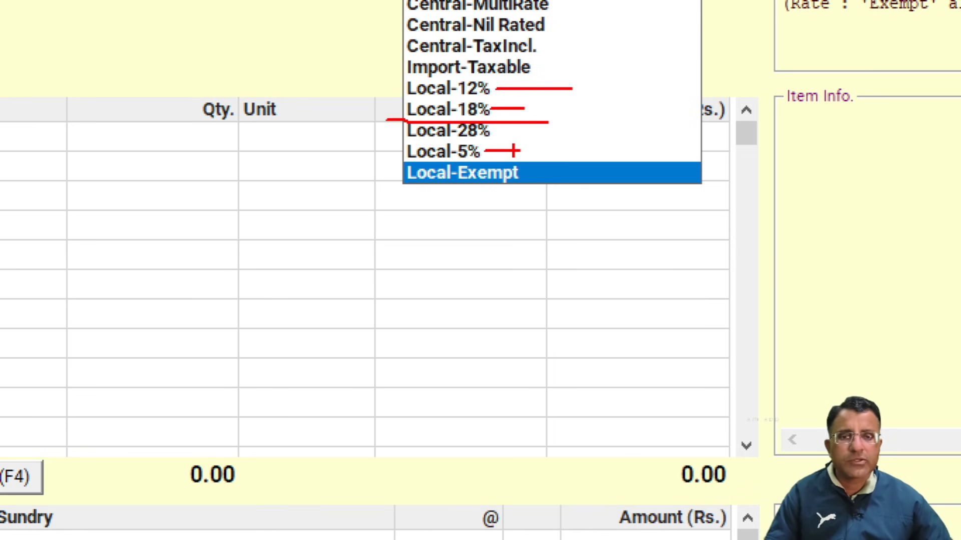
Compare Local-ItemWise with Local-MultiRate and set the voucher's purchase type to Local-ItemWise
key(Escape)
key(Down)
key(Down)
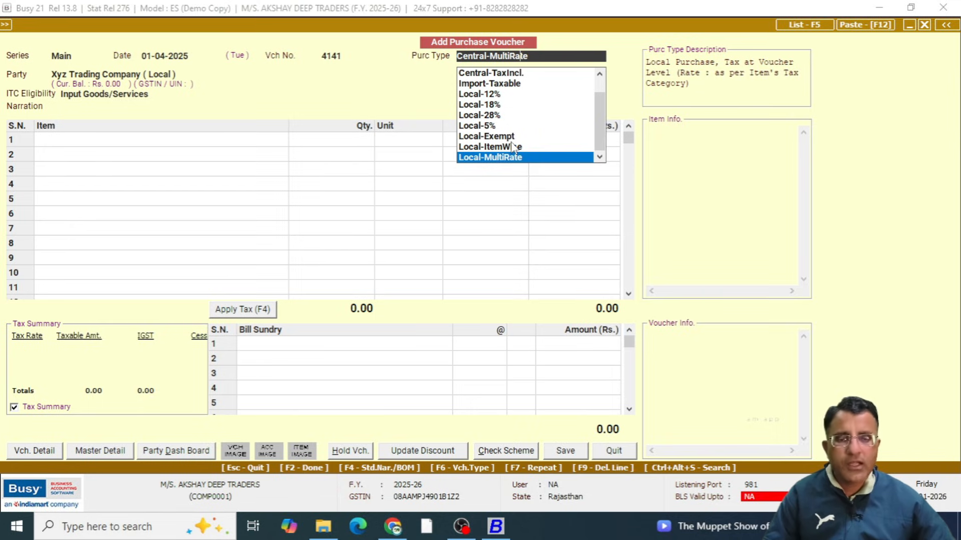
key(ctrl+1)
click(494, 167)
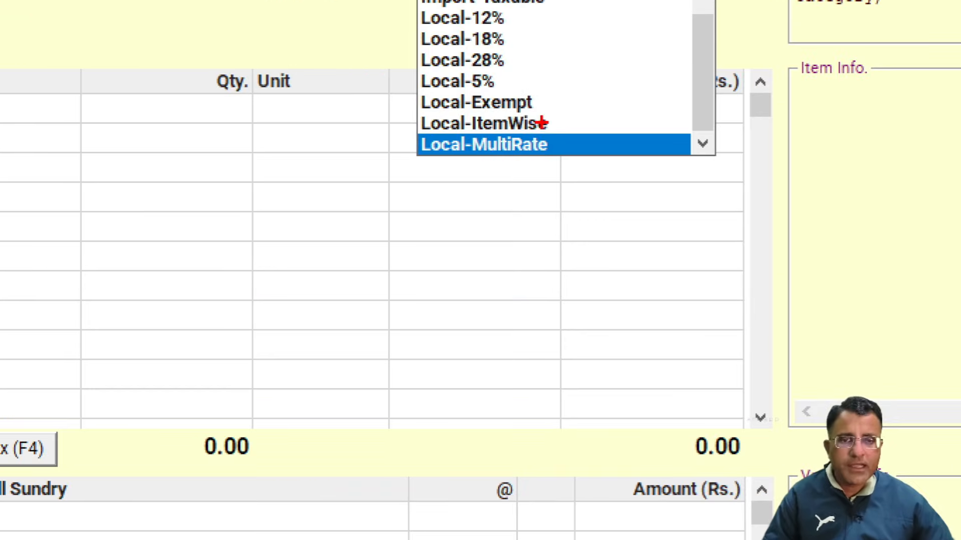
mouse_move(396, 114)
mouse_down()
mouse_move(633, 130)
mouse_move(311, 159)
mouse_move(481, 107)
mouse_up()
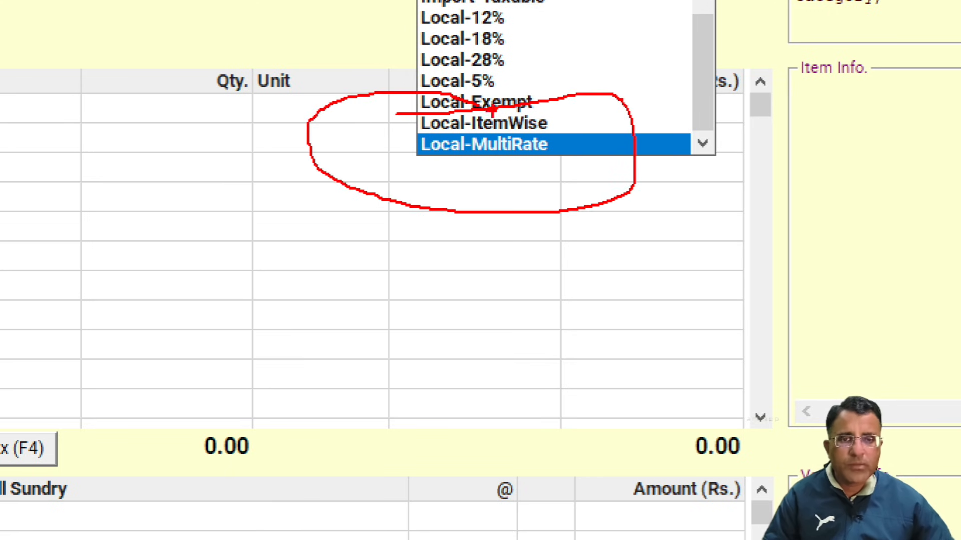
key(Escape)
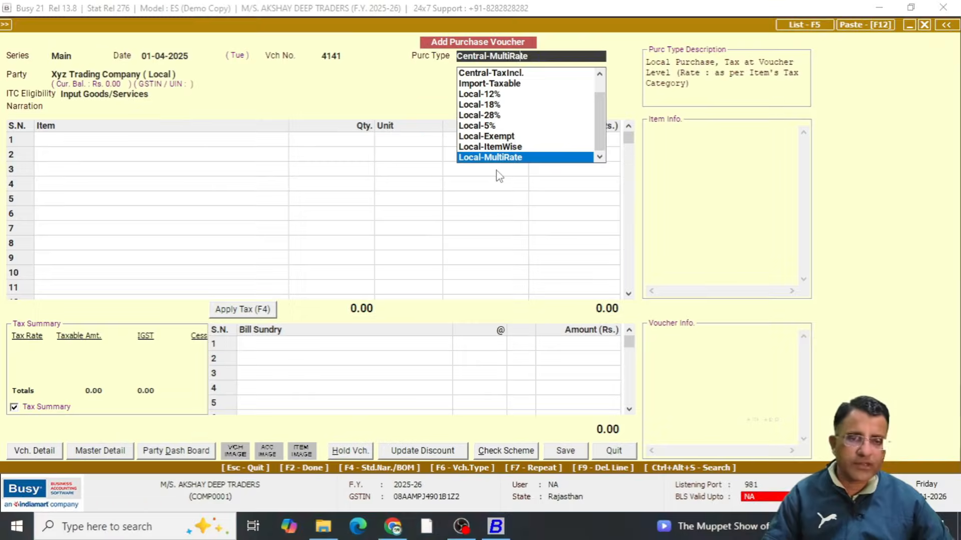
key(Up)
key(Return)
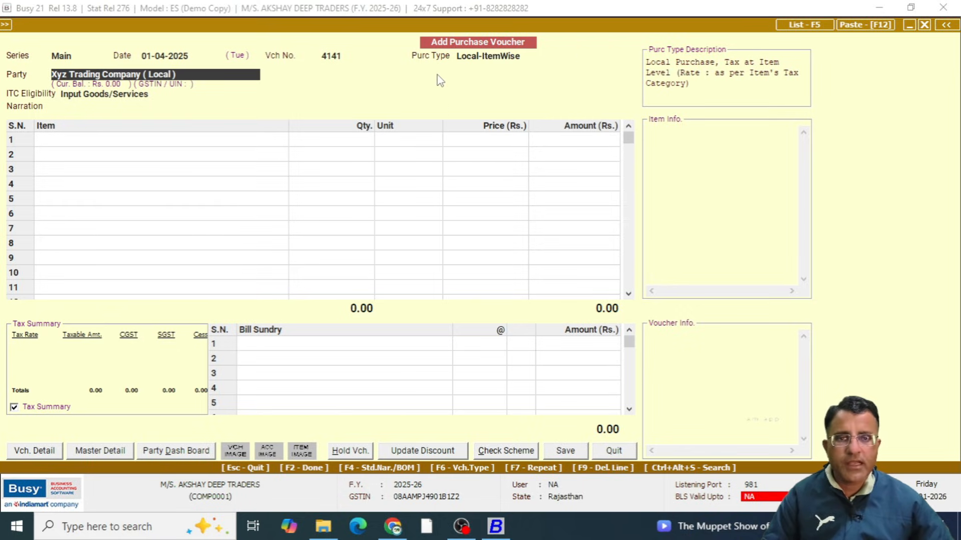
Check the tax columns in the Tax Summary, keep Xyz Trading Company ( Local ) as the party, and proceed to the first item row
key(ctrl+1)
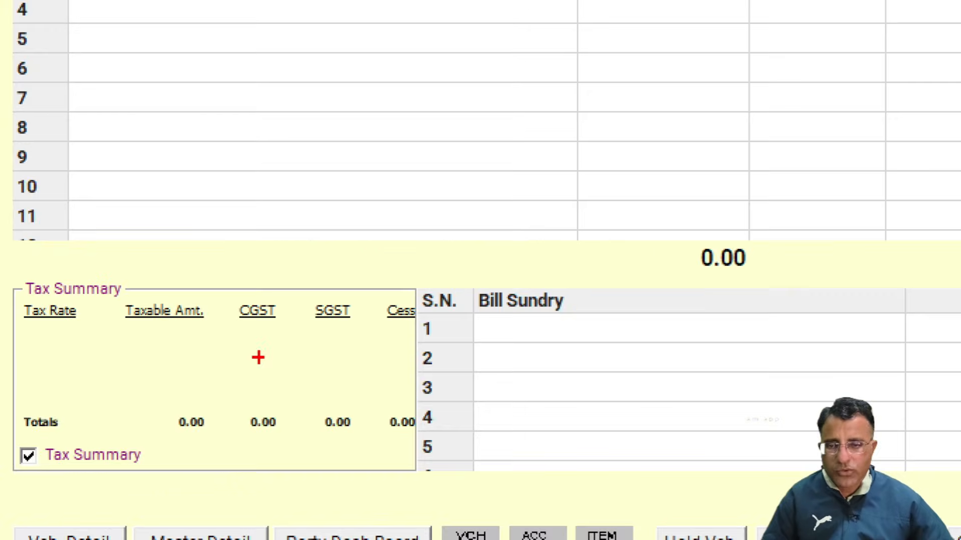
drag(150, 316, 246, 341)
drag(370, 329, 373, 331)
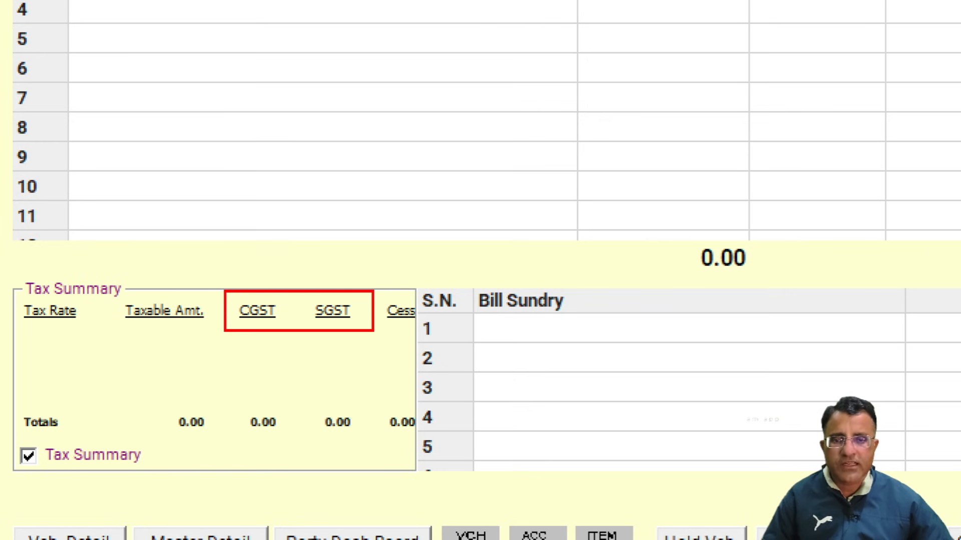
key(Escape)
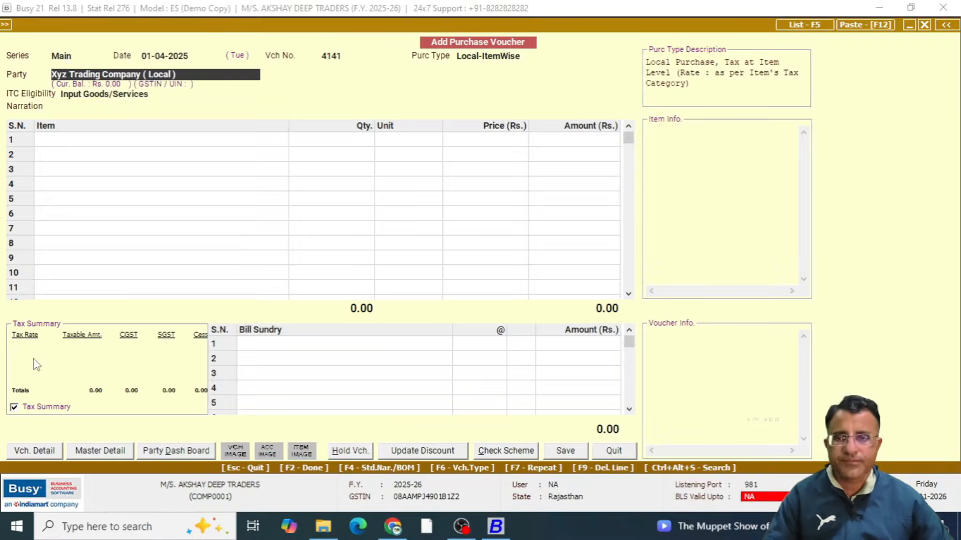
key(Return)
key(Left)
key(Return)
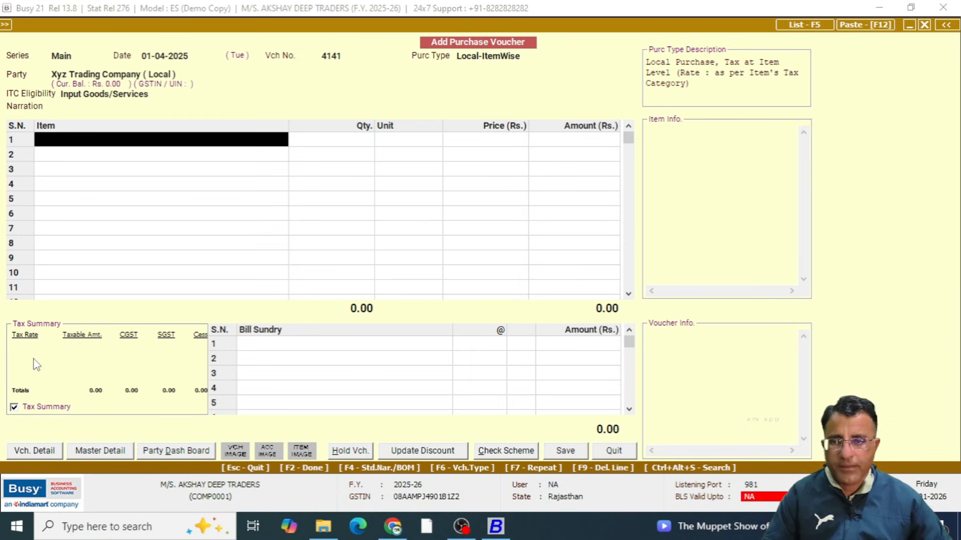
Enter Item-a in the first row with quantity 1 and price 100, up to its item-wise GST details
key(Return)
key(Return)
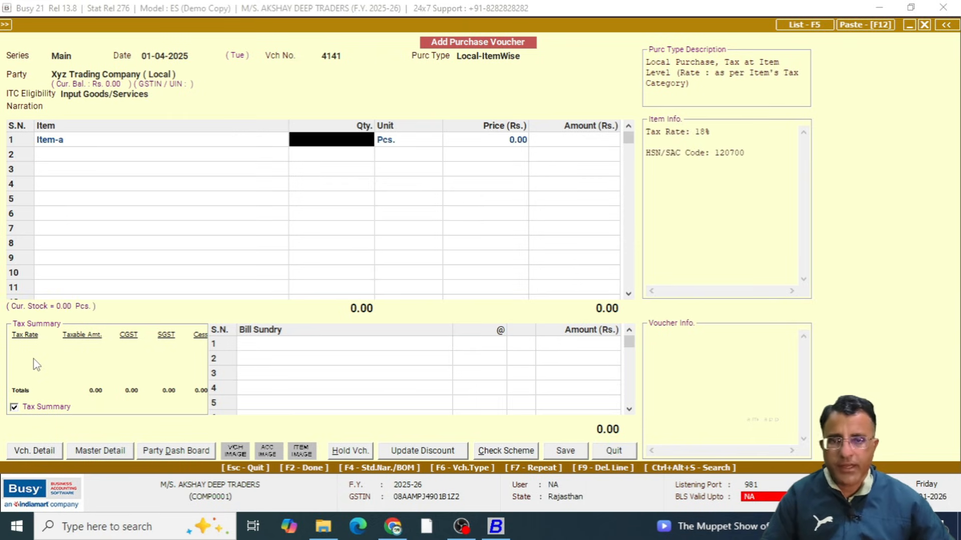
text(1)
key(Return)
key(Return)
text(100)
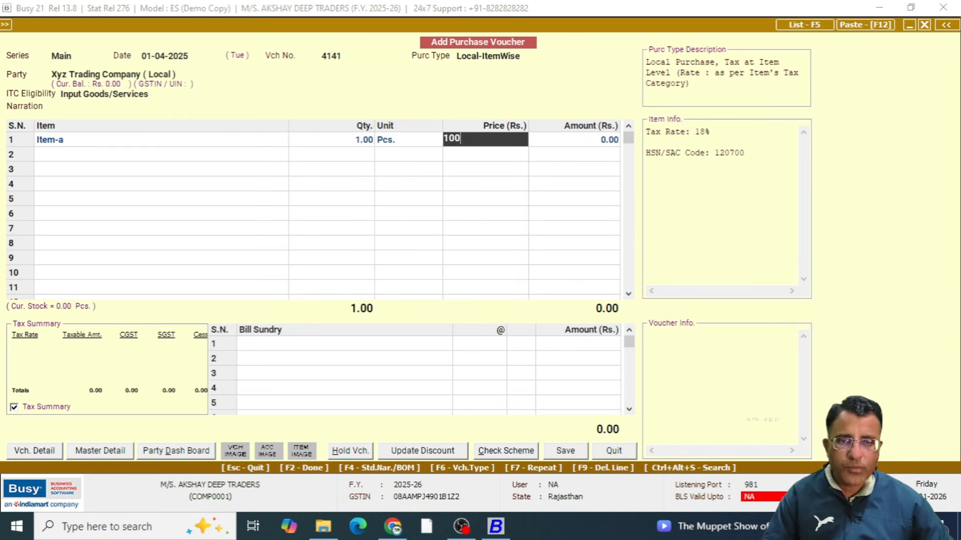
key(Return)
key(Return)
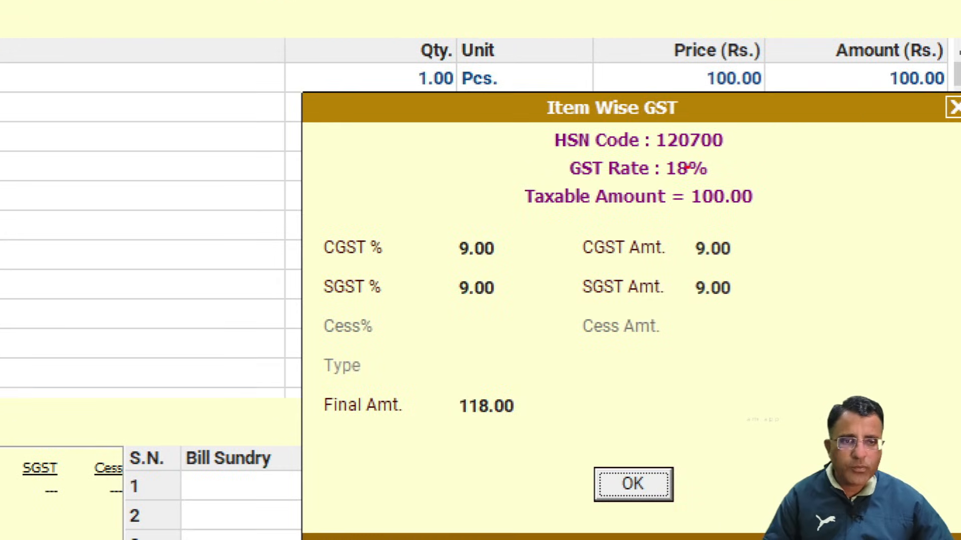
Review the GST rate, CGST and SGST split and final amount for Item-a, and accept them
drag(728, 169, 775, 164)
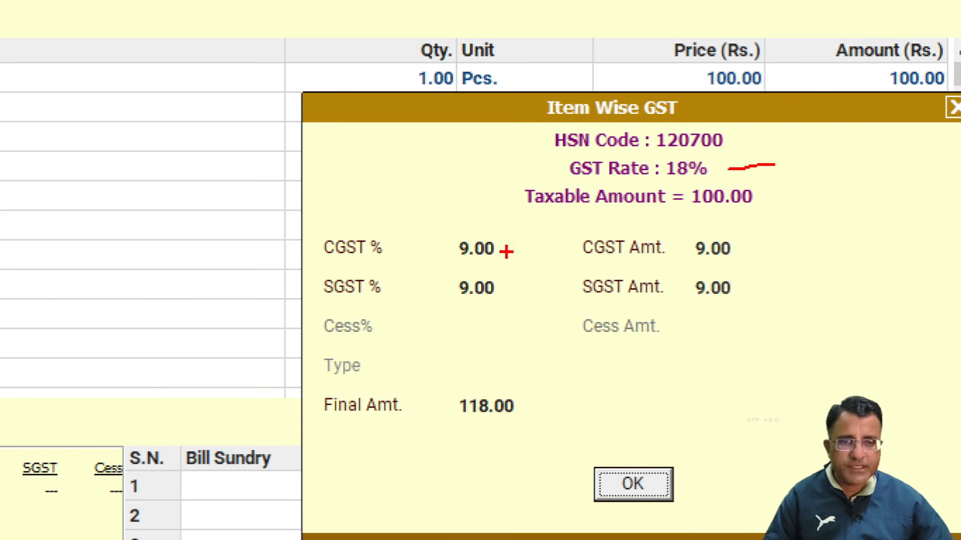
mouse_move(437, 227)
mouse_down()
mouse_move(432, 258)
mouse_move(465, 224)
mouse_move(452, 226)
mouse_up()
mouse_move(435, 262)
mouse_down()
mouse_move(433, 290)
mouse_move(447, 257)
mouse_up()
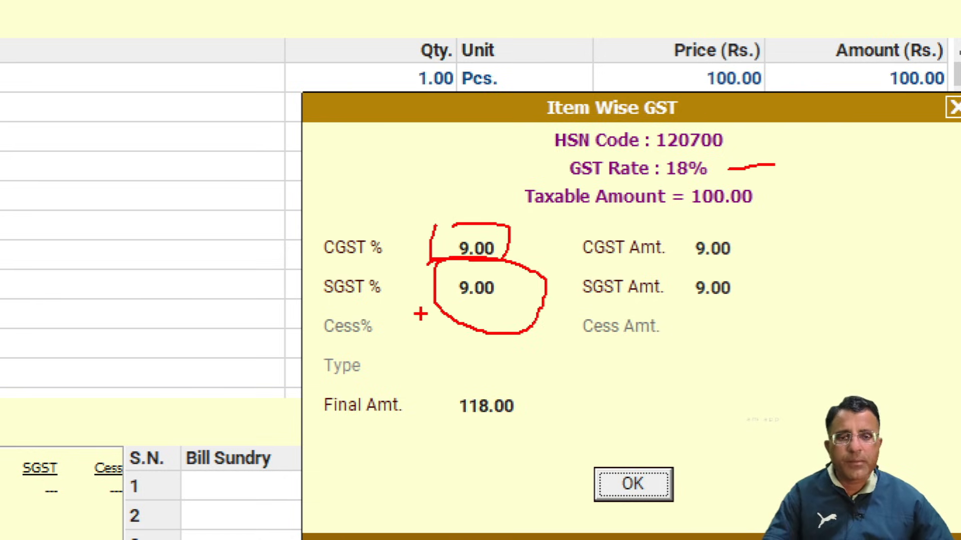
mouse_move(450, 381)
mouse_down()
mouse_move(548, 419)
mouse_move(450, 384)
mouse_up()
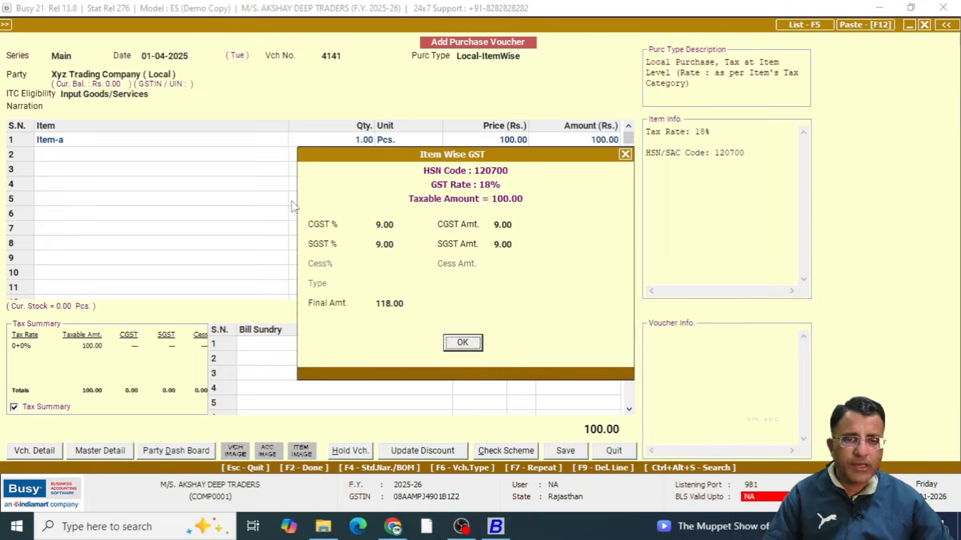
key(Return)
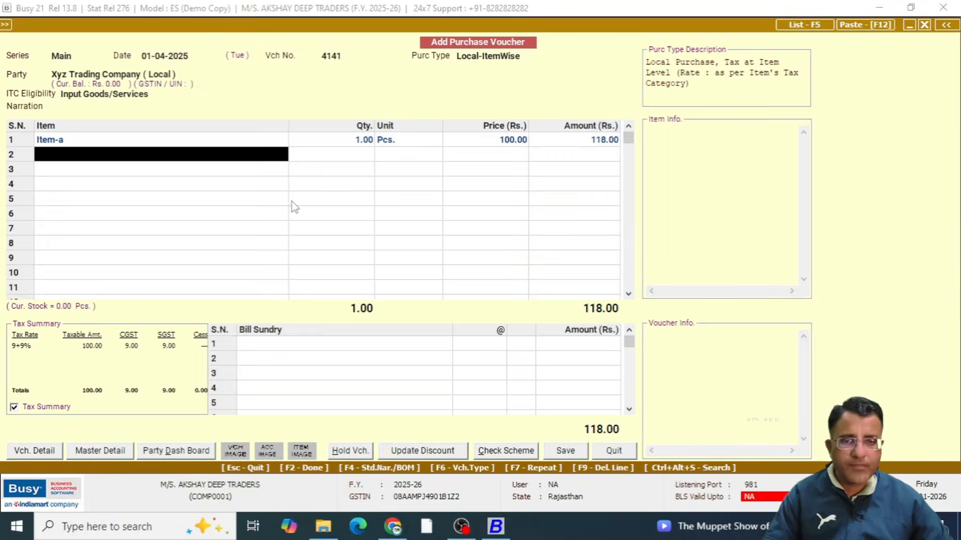
Enter Item-b in the second row with quantity 1 and price 100, up to its item-wise GST details
key(Down)
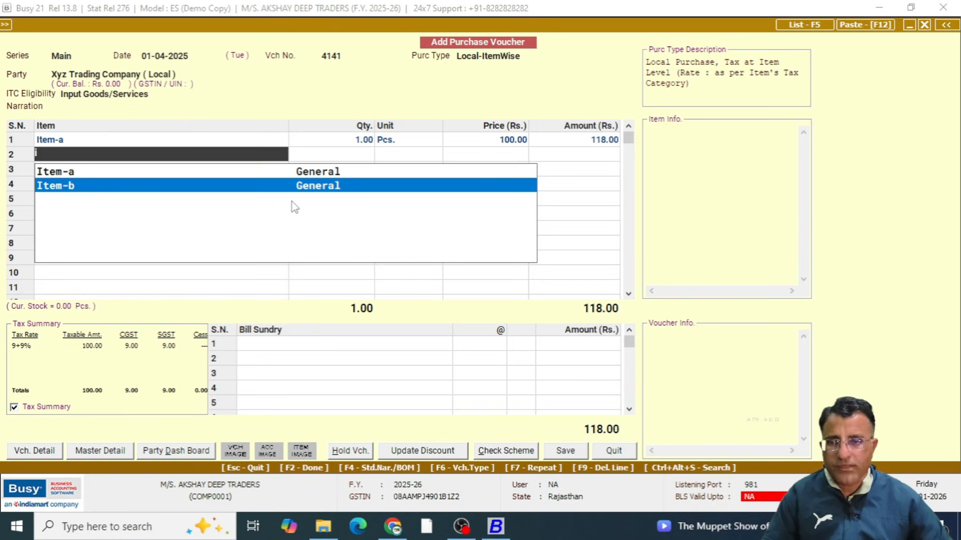
key(Return)
text(1)
key(Return)
text(100)
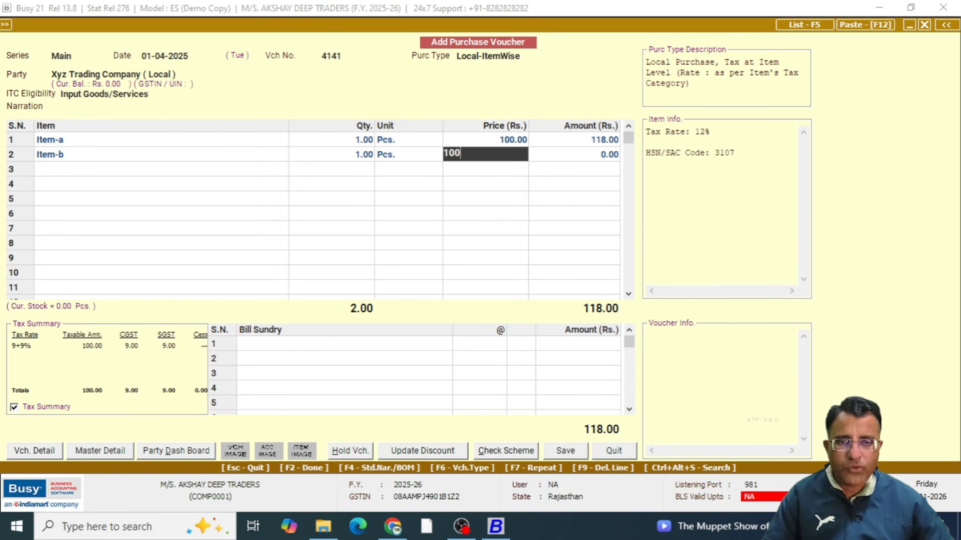
key(Return)
key(Return)
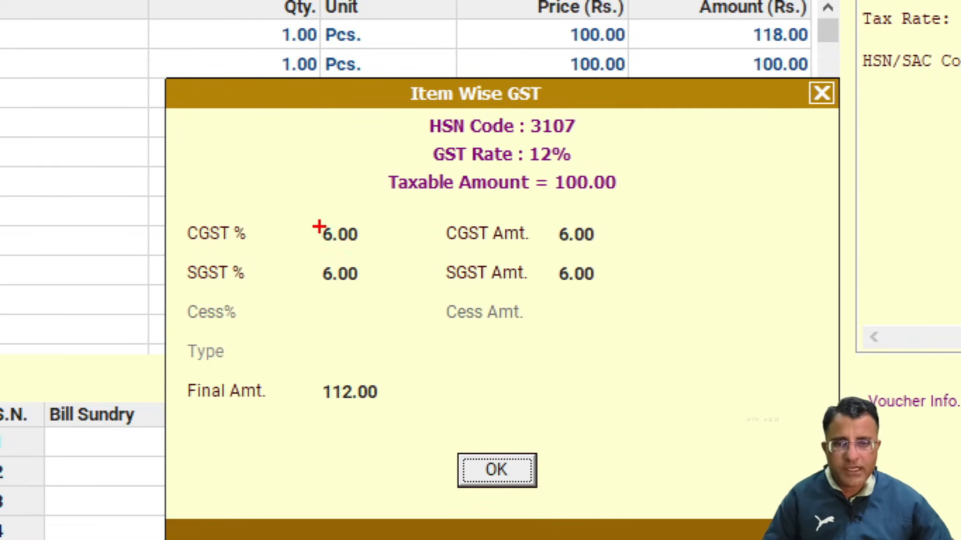
Review the CGST and SGST percentages and final amount in Item-b's item-wise GST details, and accept them
mouse_move(364, 230)
mouse_down()
mouse_move(372, 242)
mouse_move(420, 230)
mouse_move(300, 209)
mouse_up()
mouse_move(353, 254)
mouse_down()
mouse_move(330, 310)
mouse_move(357, 256)
mouse_up()
drag(311, 253, 273, 255)
mouse_move(326, 361)
mouse_down()
mouse_move(402, 448)
mouse_move(285, 389)
mouse_up()
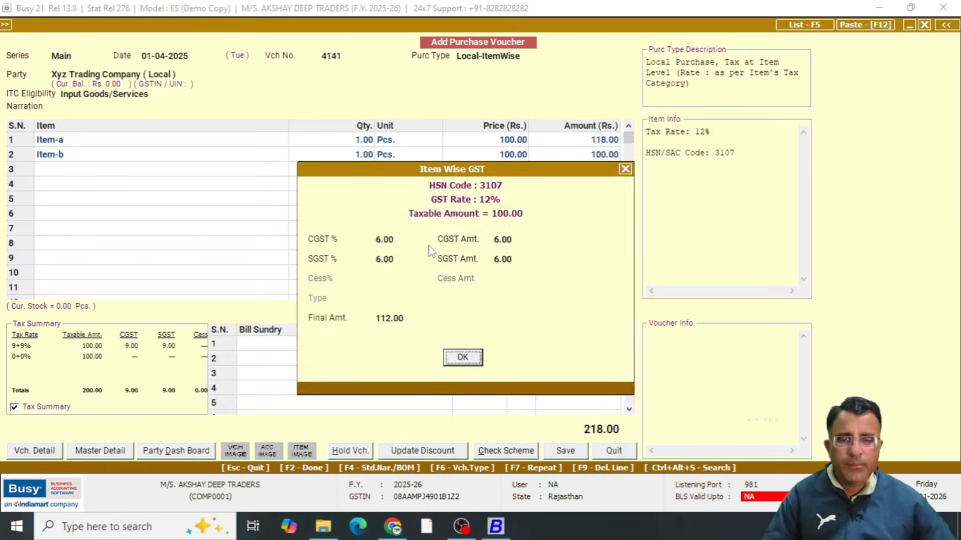
key(Return)
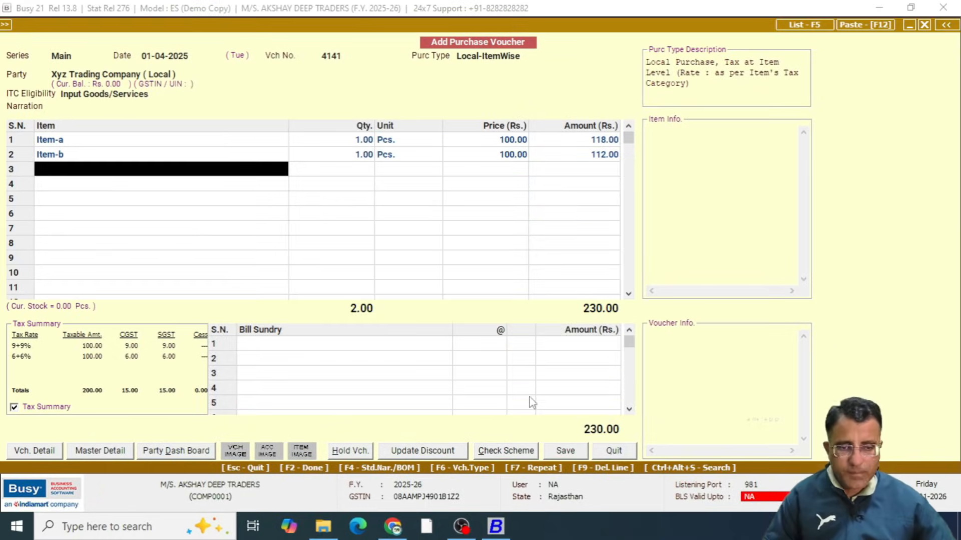
Finish the item entry and examine the bill sundry rows of the Local-ItemWise voucher for tax lines
key(Return)
click(547, 394)
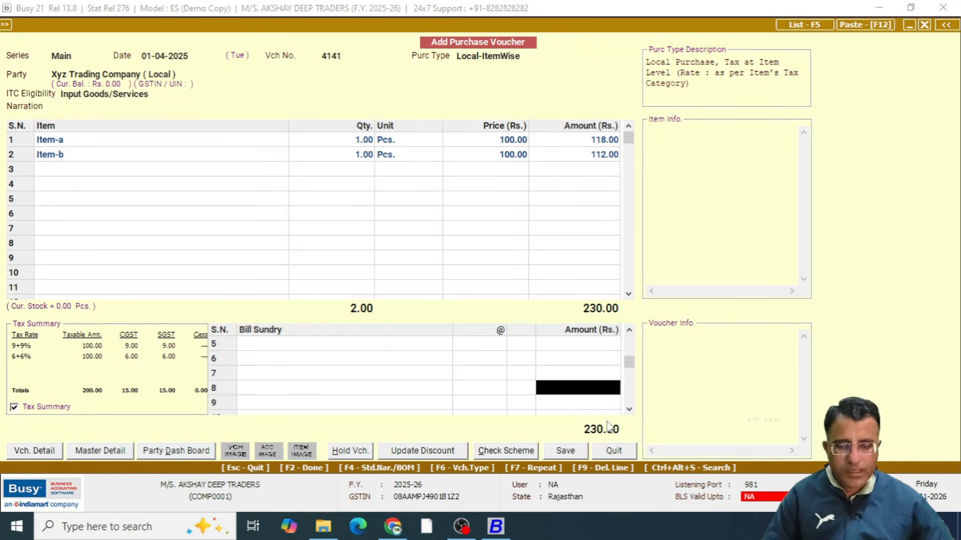
key(ctrl+1)
click(607, 421)
mouse_move(532, 406)
mouse_down()
mouse_move(576, 434)
mouse_move(521, 424)
mouse_up()
key(Escape)
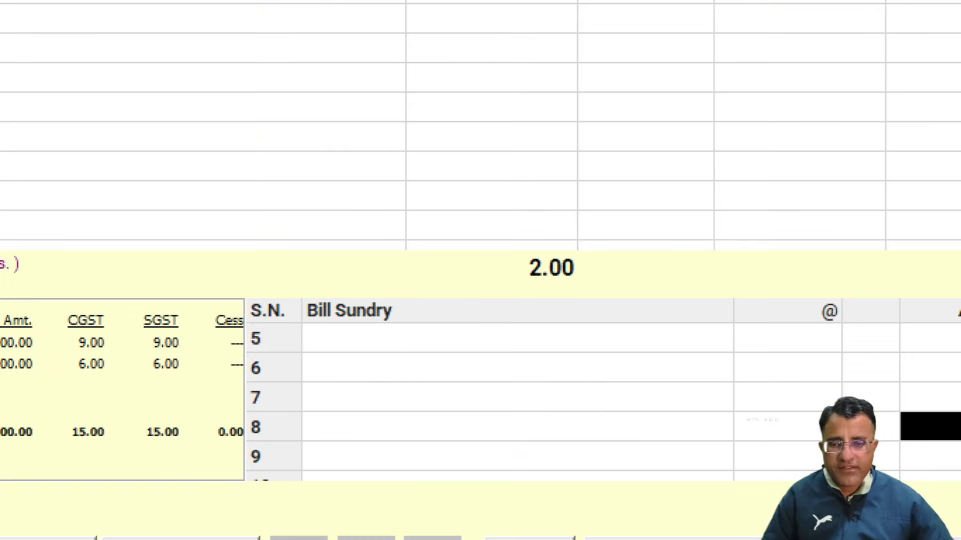
drag(276, 330, 728, 421)
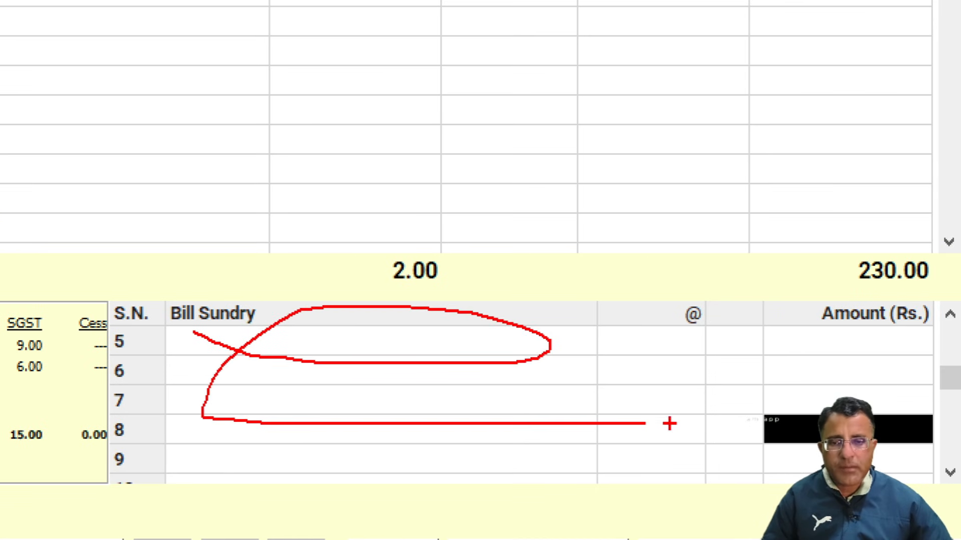
key(Escape)
Check the voucher's Tax Summary and compare the price with the tax-inclusive amount of Item-a
key(ctrl+1)
click(23, 351)
drag(111, 294, 466, 476)
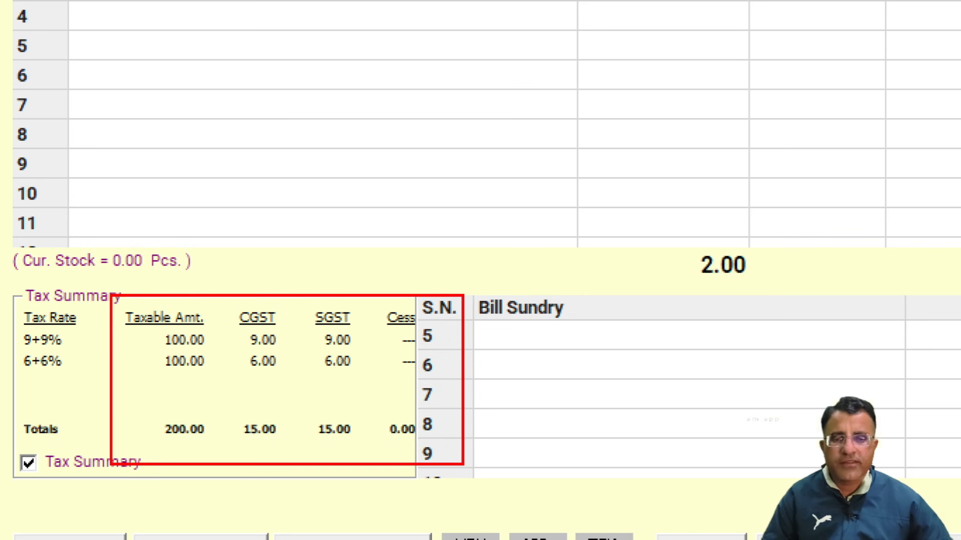
key(Escape)
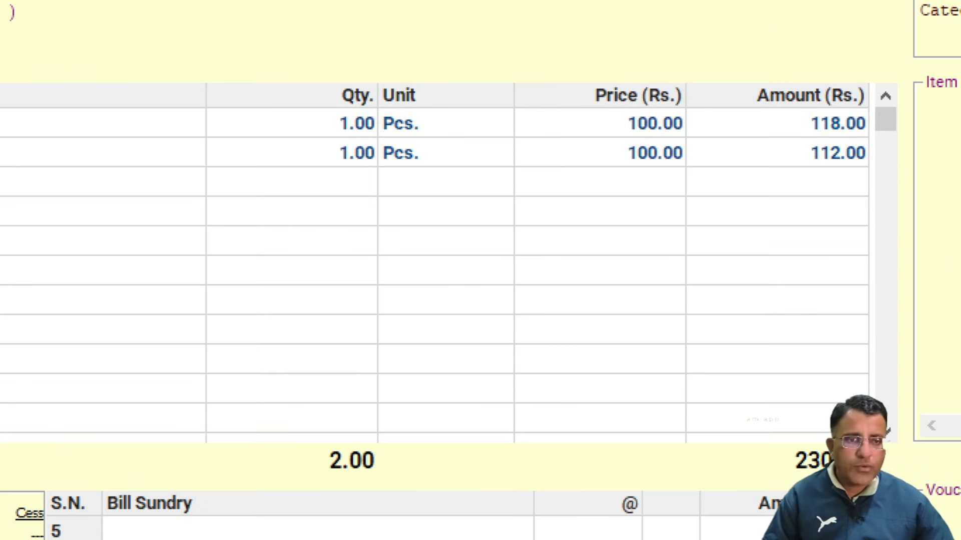
drag(549, 129, 588, 129)
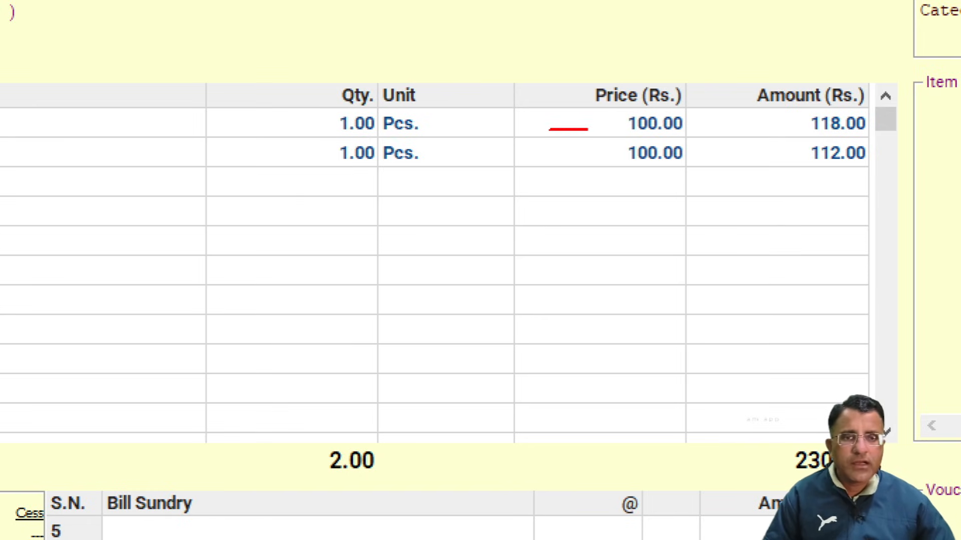
mouse_move(794, 107)
mouse_down()
mouse_move(853, 147)
mouse_move(851, 98)
mouse_move(797, 98)
mouse_up()
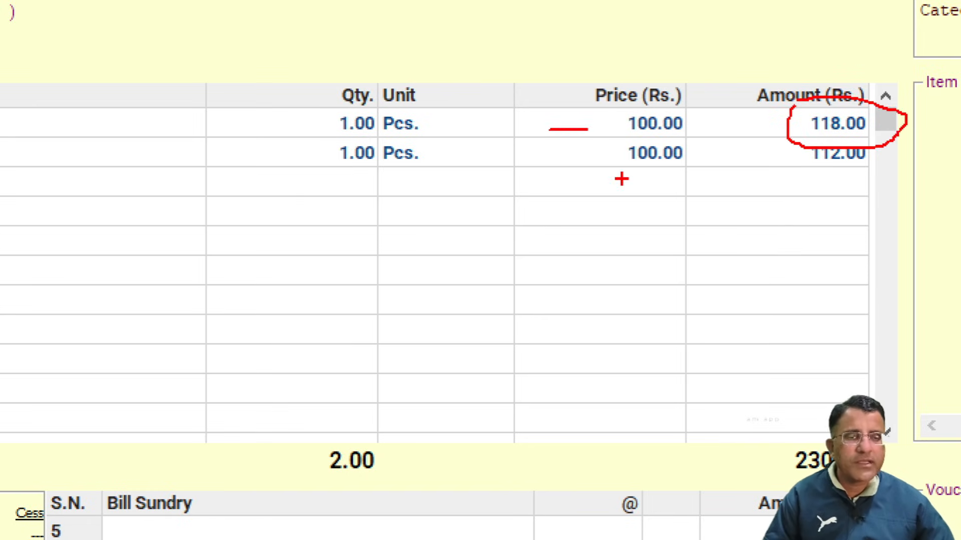
key(Escape)
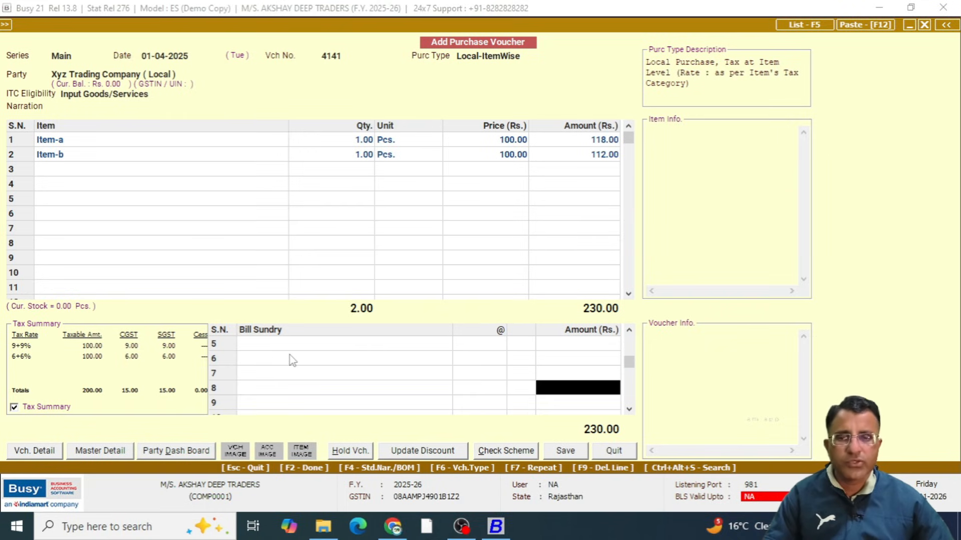
Discard the Local-ItemWise voucher and start a new purchase voucher with purchase type Local-MultiRate
key(Escape)
key(Left)
key(Return)
key(Return)
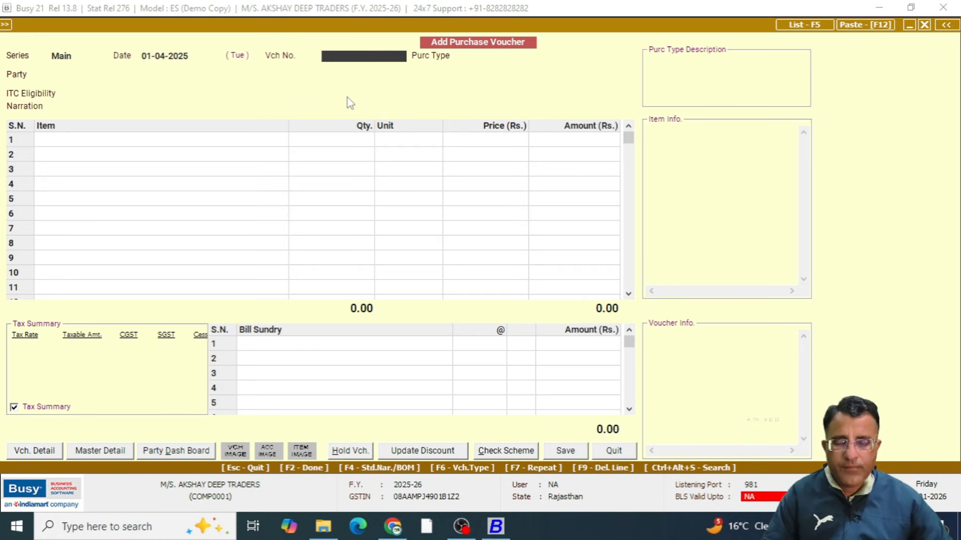
key(Return)
text(l)
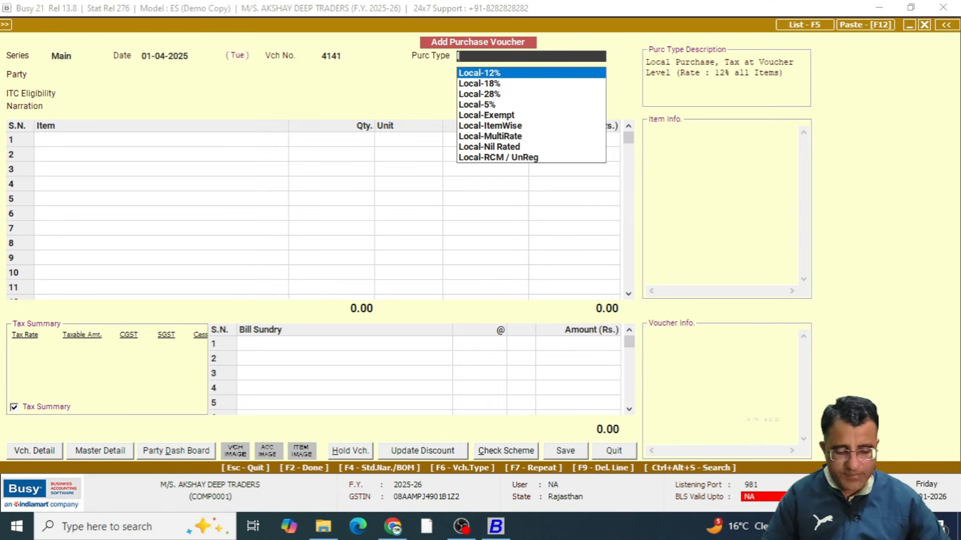
key(Down)
key(Down)
key(Down)
key(Down)
key(Down)
key(Down)
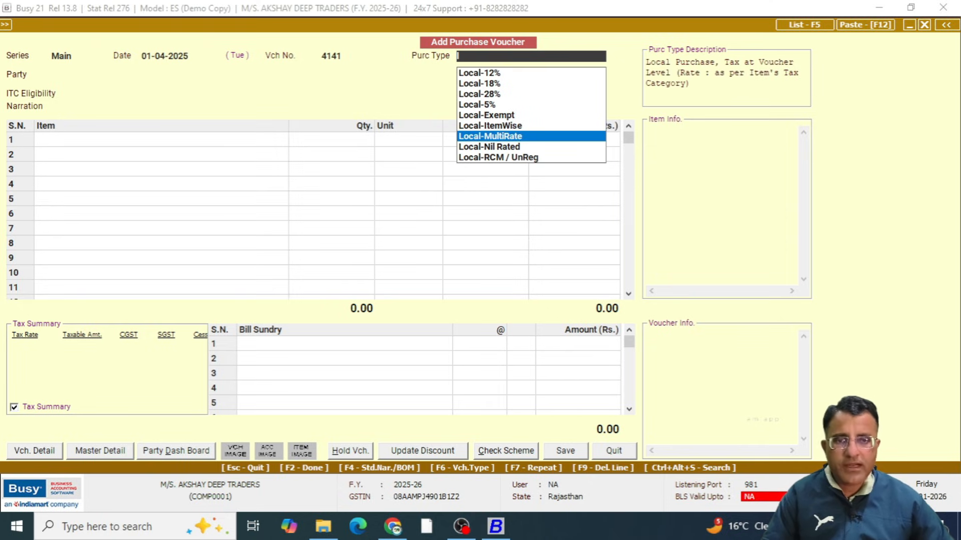
key(Return)
Choose Xyz Trading Company ( Local ) as the party and continue with the tax invoice for an unregistered party
key(Down)
key(Down)
key(Down)
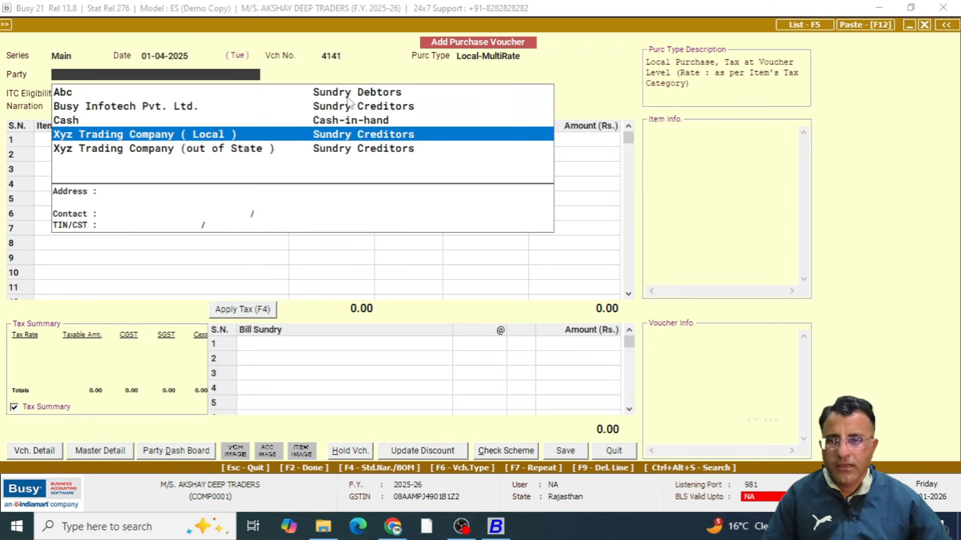
key(Return)
key(Left)
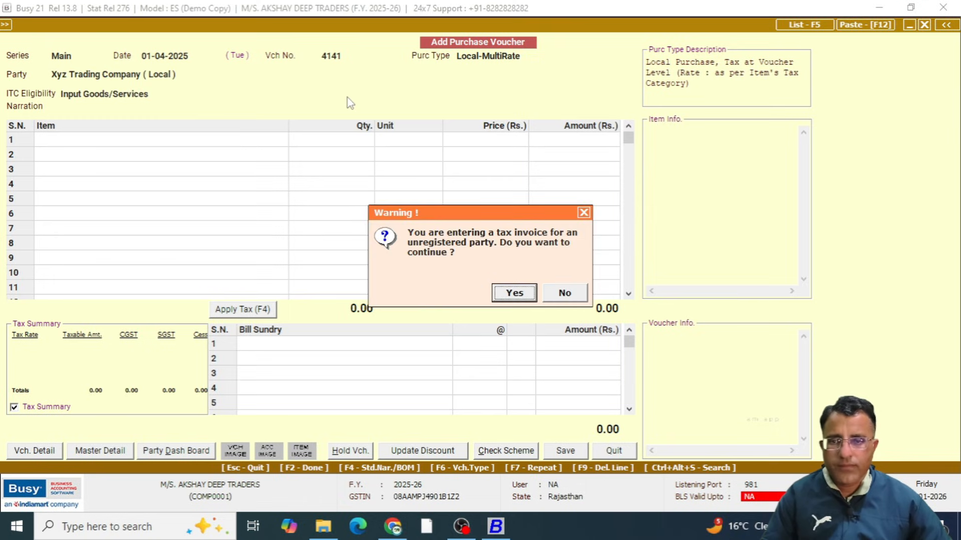
key(Return)
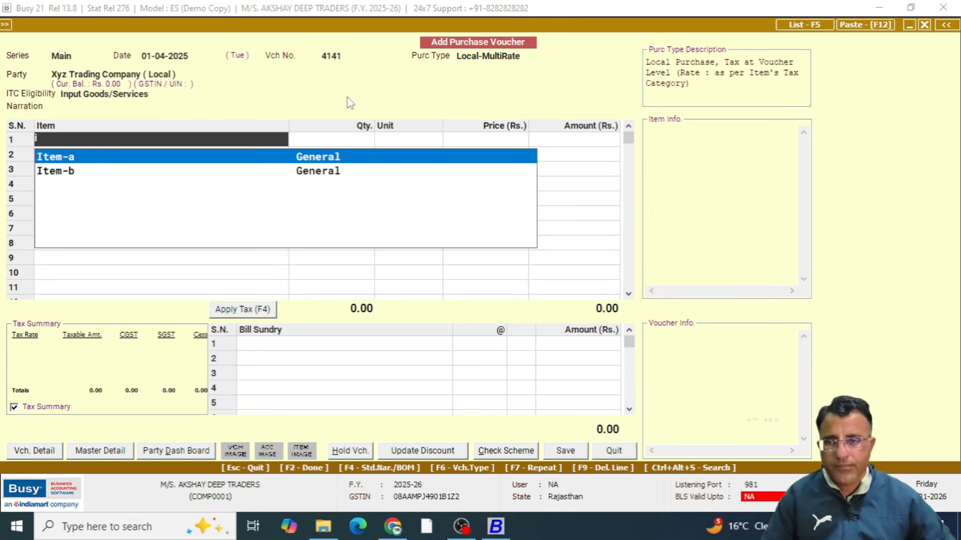
Enter Item-a in the first row with quantity 1 and price 100
key(Return)
text(1)
key(Return)
key(Return)
text(100)
key(Return)
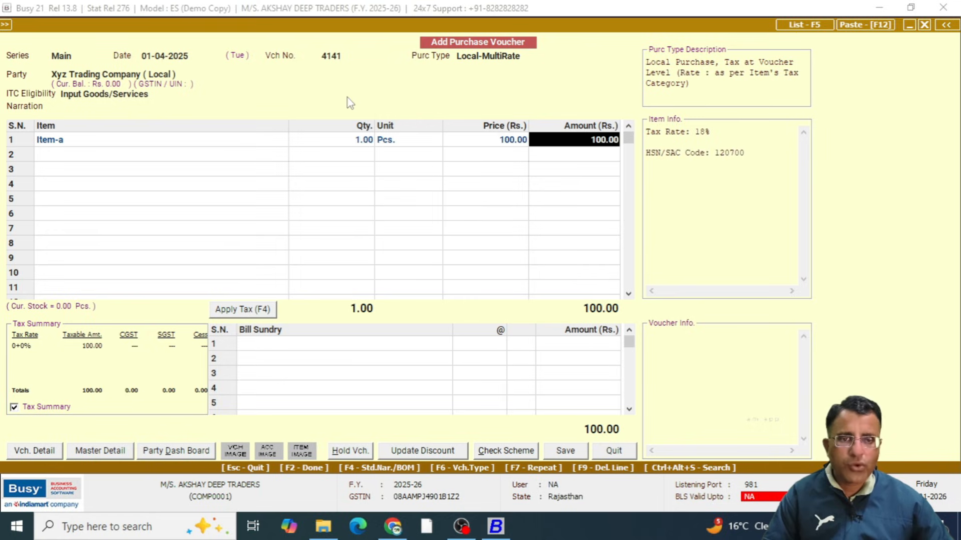
key(Return)
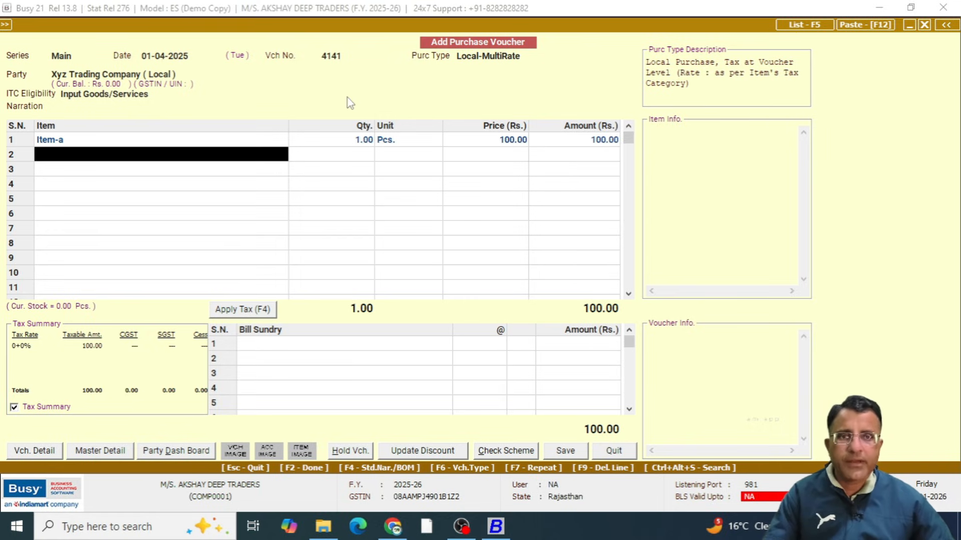
Enter Item-b in the second row with quantity 1 and price 100
key(Down)
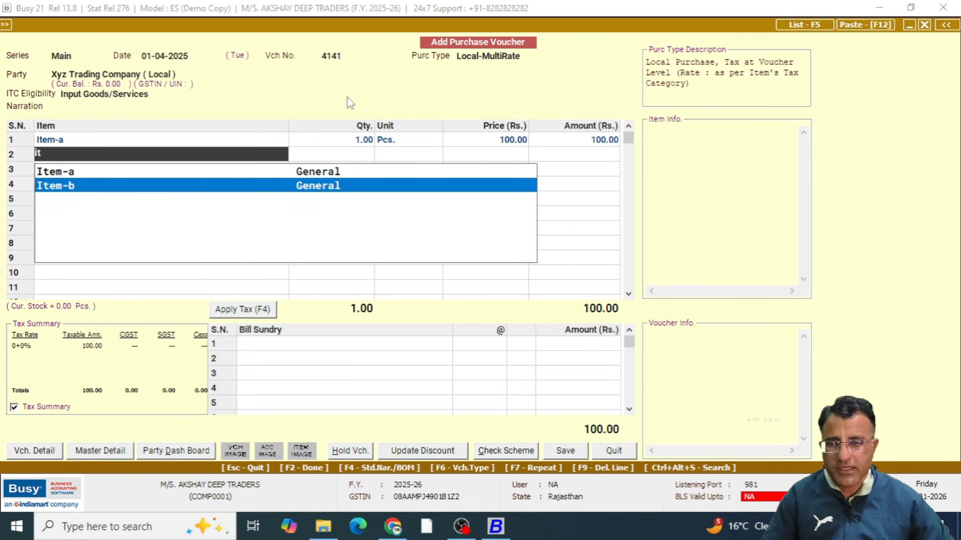
key(Return)
text(1)
key(Return)
key(Return)
text(100)
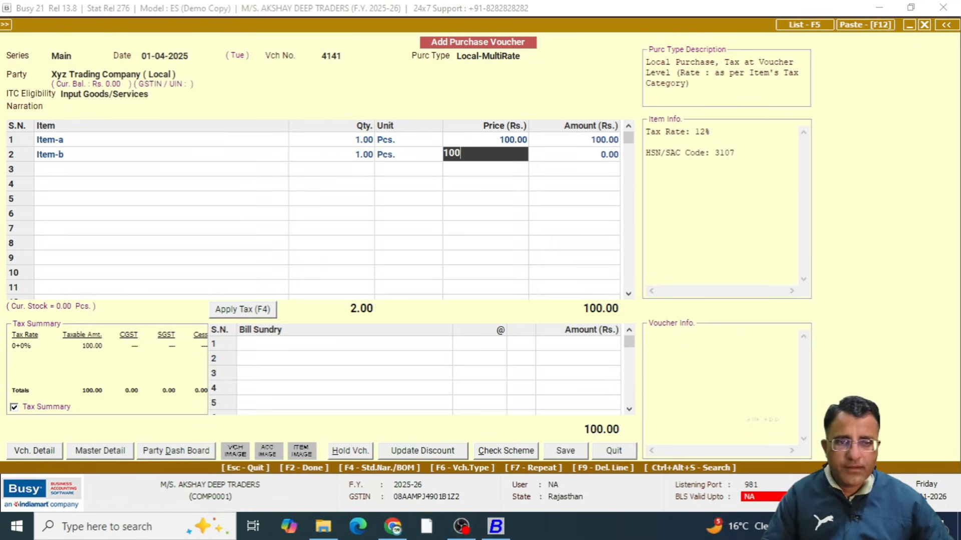
key(Return)
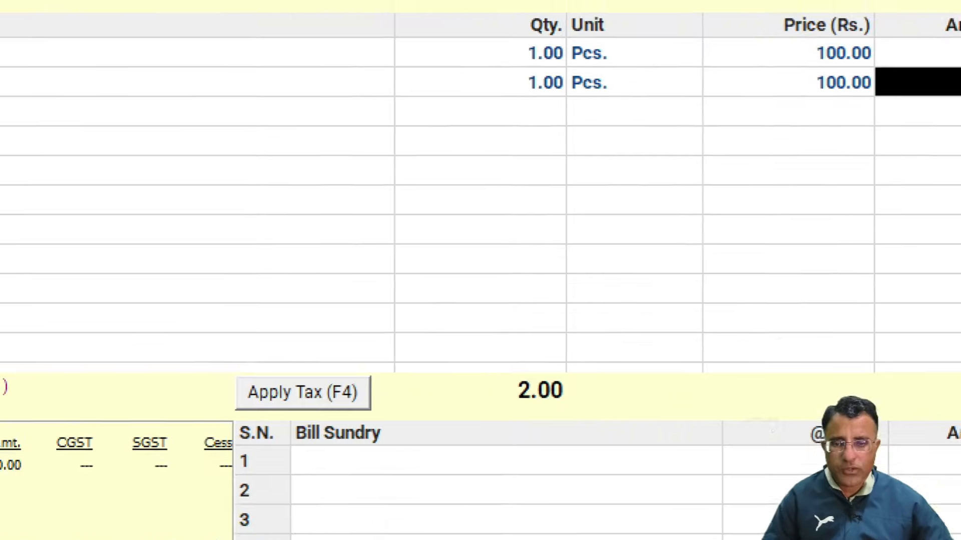
Finish the item rows, go to the bill sundry section and apply tax to the whole voucher
mouse_move(232, 335)
mouse_down()
mouse_move(356, 398)
mouse_move(421, 399)
mouse_up()
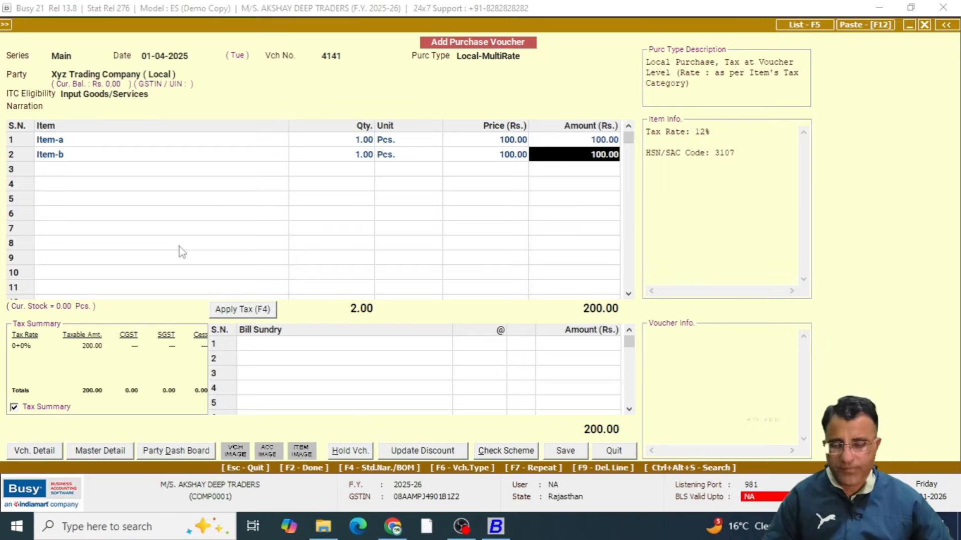
key(Return)
key(Return)
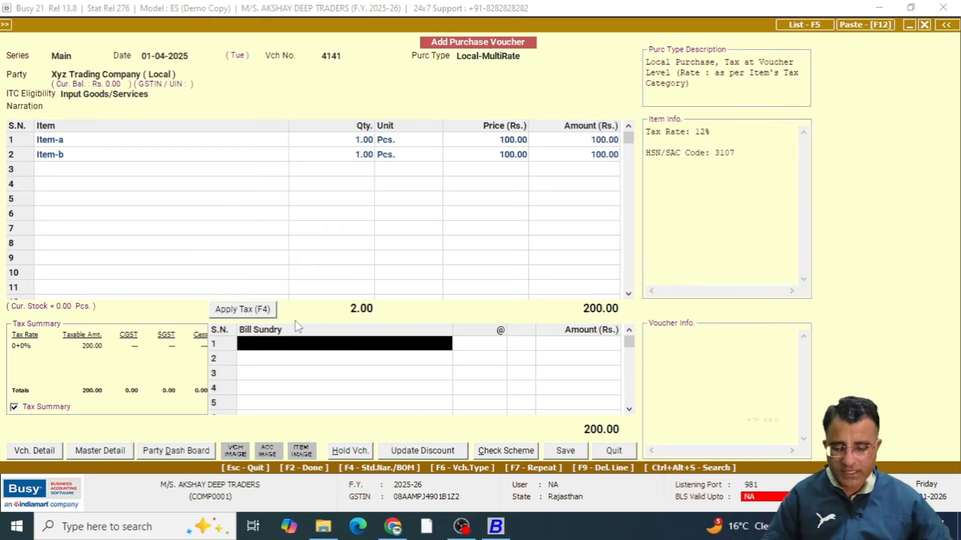
key(F4)
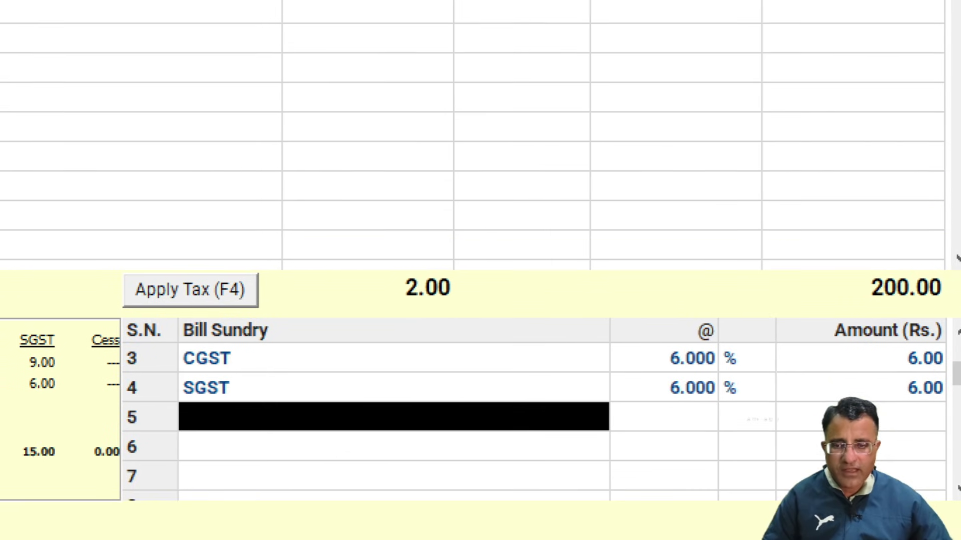
Examine the CGST and SGST bill sundry lines for both tax rates and the voucher's grand total
drag(552, 347, 648, 347)
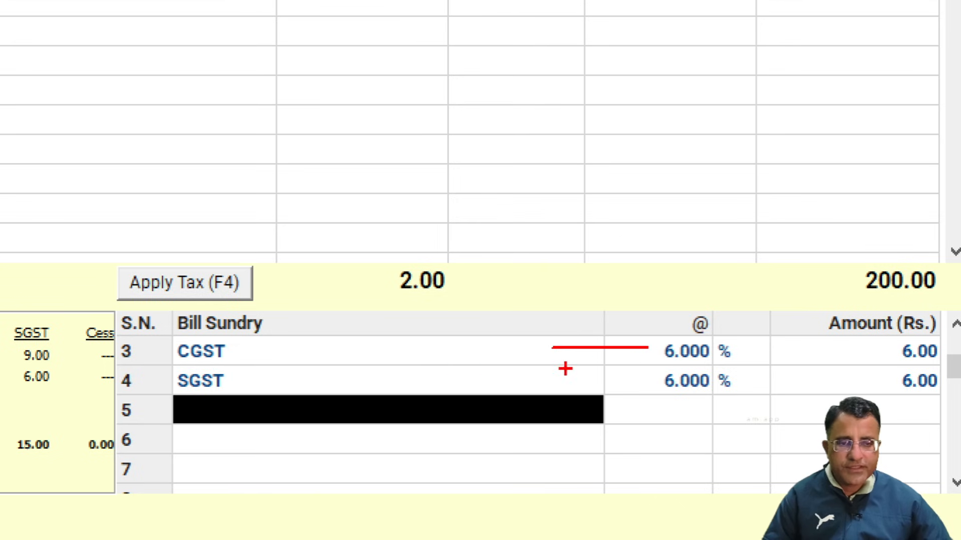
drag(413, 377, 566, 380)
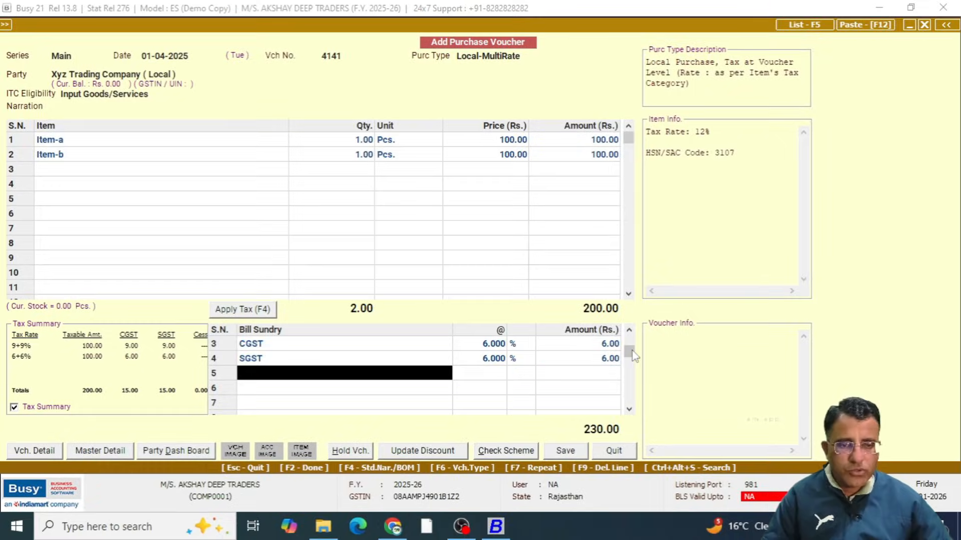
drag(629, 351, 629, 339)
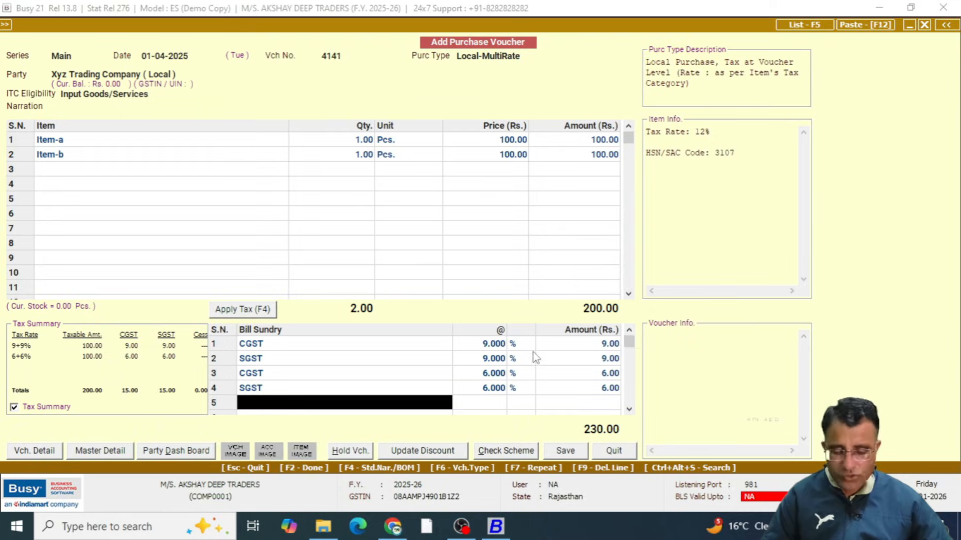
drag(444, 345, 530, 354)
drag(677, 335, 695, 335)
drag(651, 368, 677, 368)
mouse_move(679, 473)
mouse_down()
mouse_move(618, 539)
mouse_move(646, 471)
mouse_up()
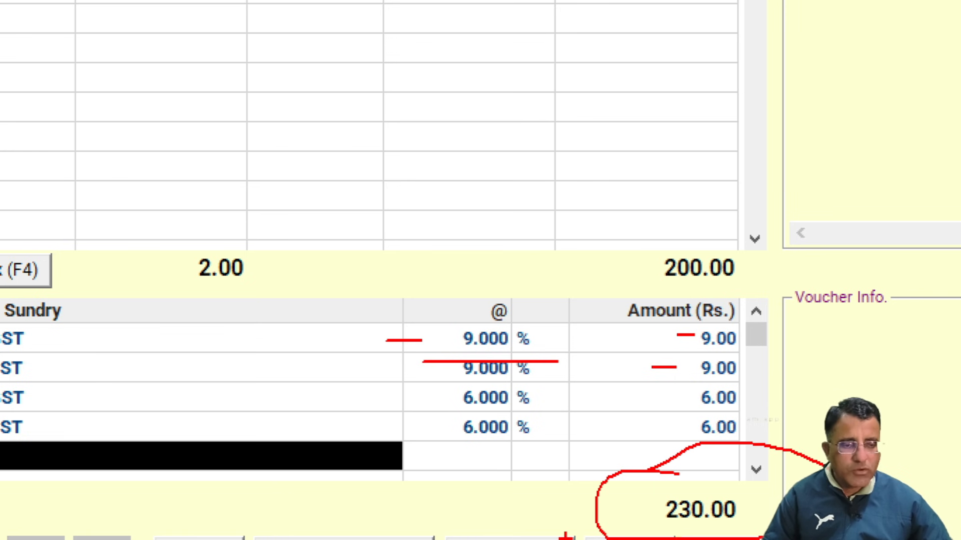
key(Escape)
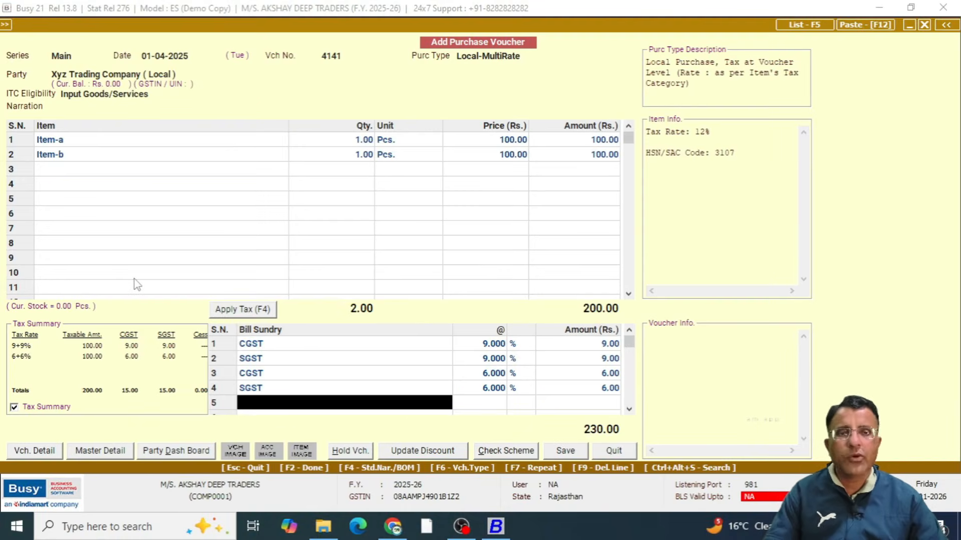
Discard the Local-MultiRate purchase voucher and leave purchase voucher entry
key(Escape)
key(Escape)
key(Escape)
key(Return)
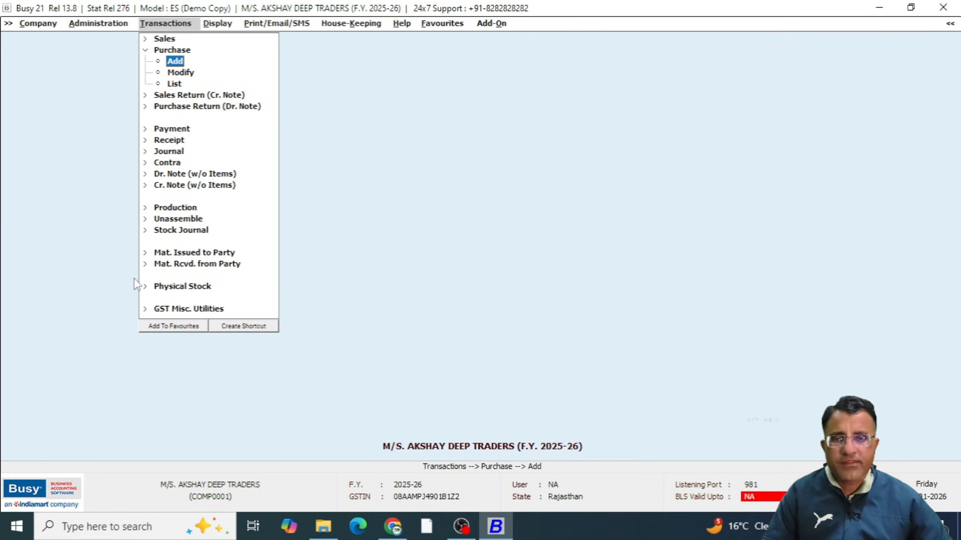
Start a new sales voucher and set its sale type to Local-MultiRate
key(Up)
key(Up)
key(Return)
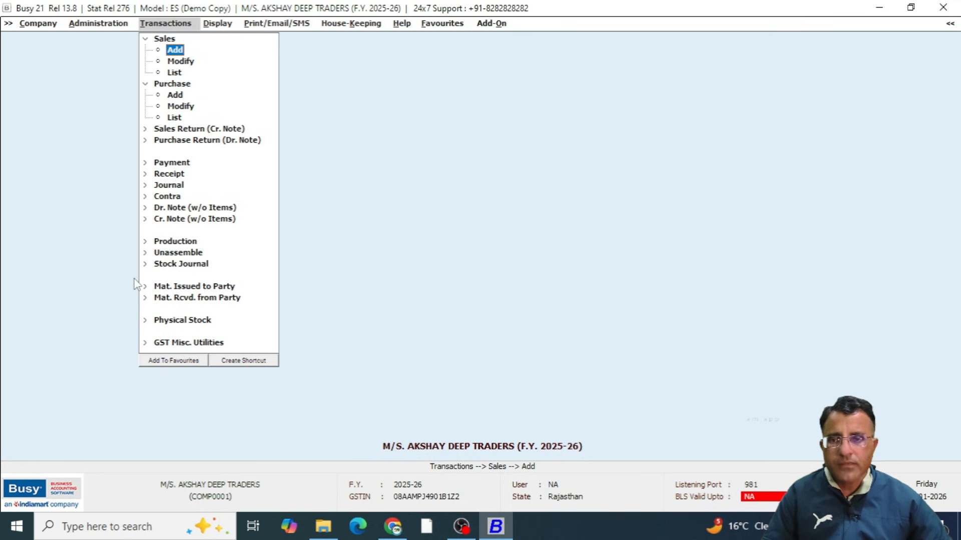
key(Return)
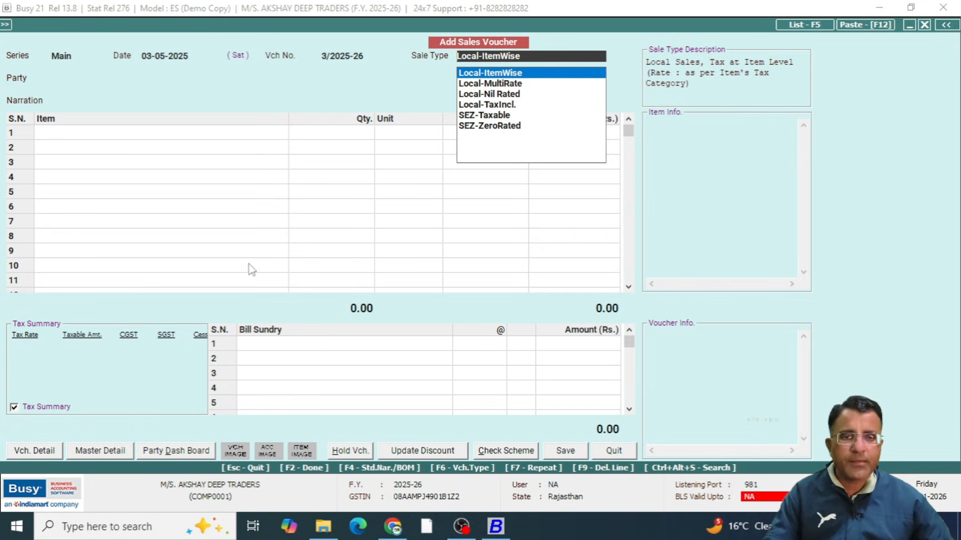
click(523, 84)
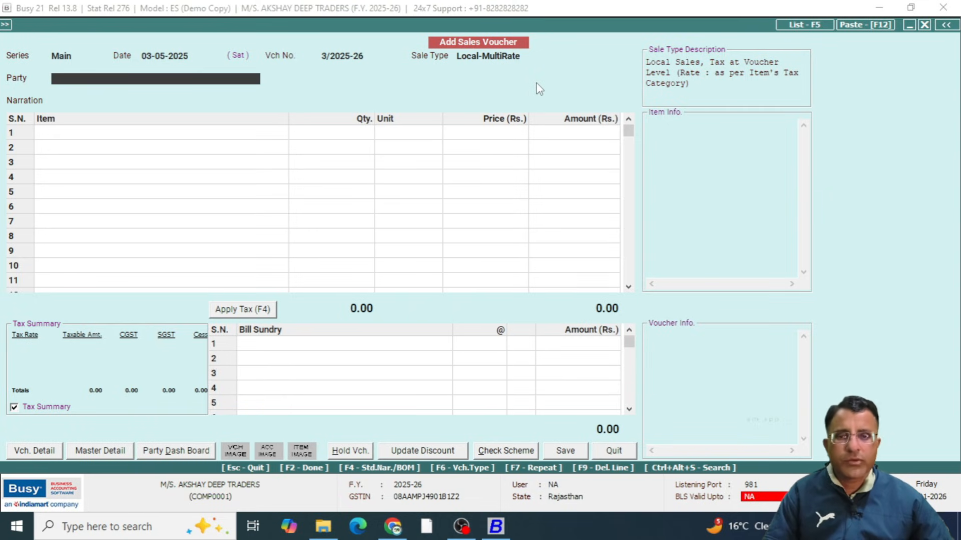
Reopen the sale type choice and browse the local sale types up to Local-28%, reading their descriptions
key(Up)
key(Up)
key(Up)
key(Up)
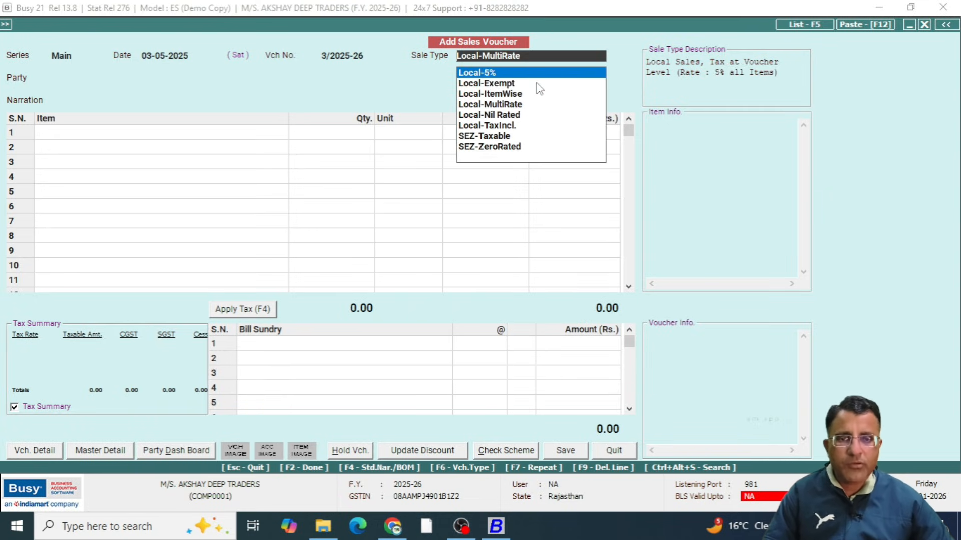
key(Up)
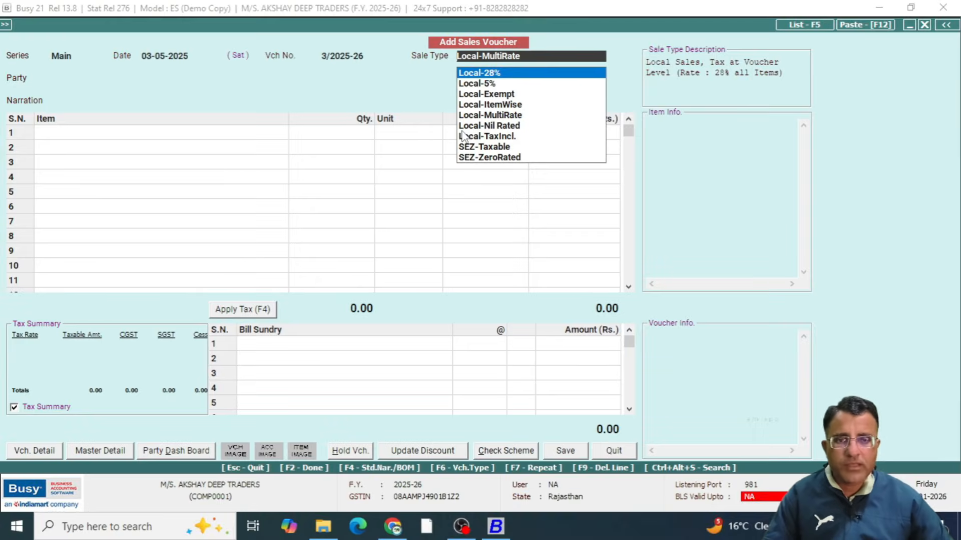
Set the sales voucher's sale type to Local-TaxIncl
key(Down)
key(Down)
key(Down)
key(Down)
key(Down)
key(Down)
key(Return)
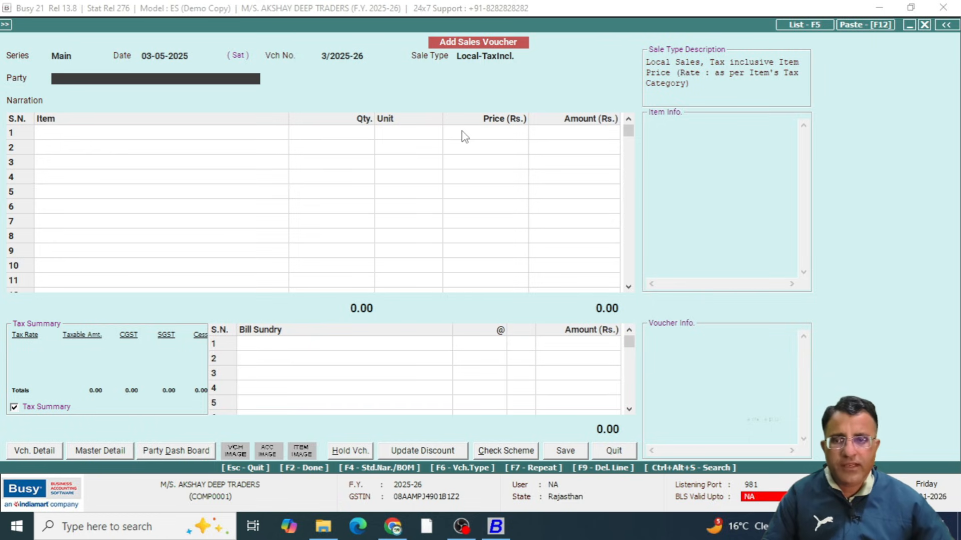
Choose Xyz Trading Company ( Local ) as the party and leave the narration empty
key(Down)
key(Down)
key(Down)
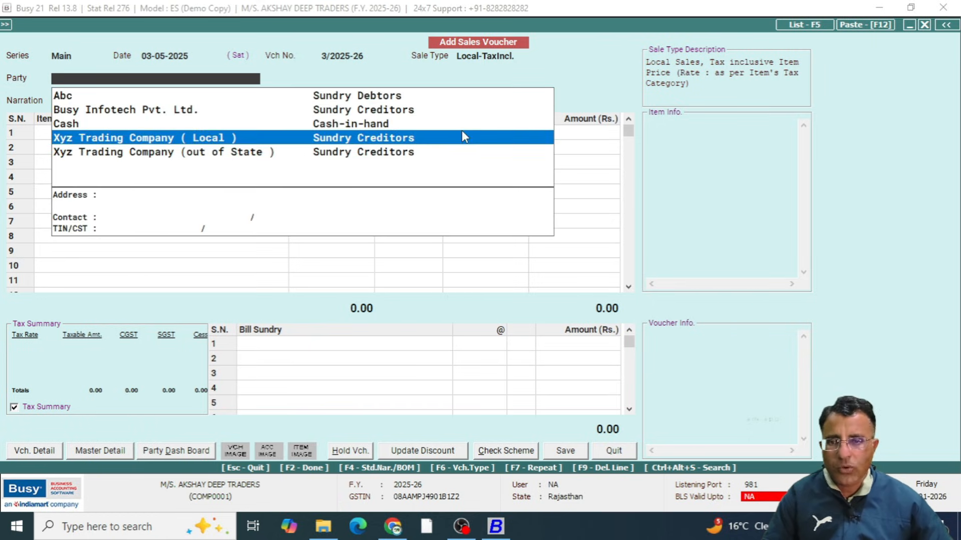
key(Return)
Add 1 Pcs. of Item-a at a price of 100.00 without discount and check its tax summary
key(Return)
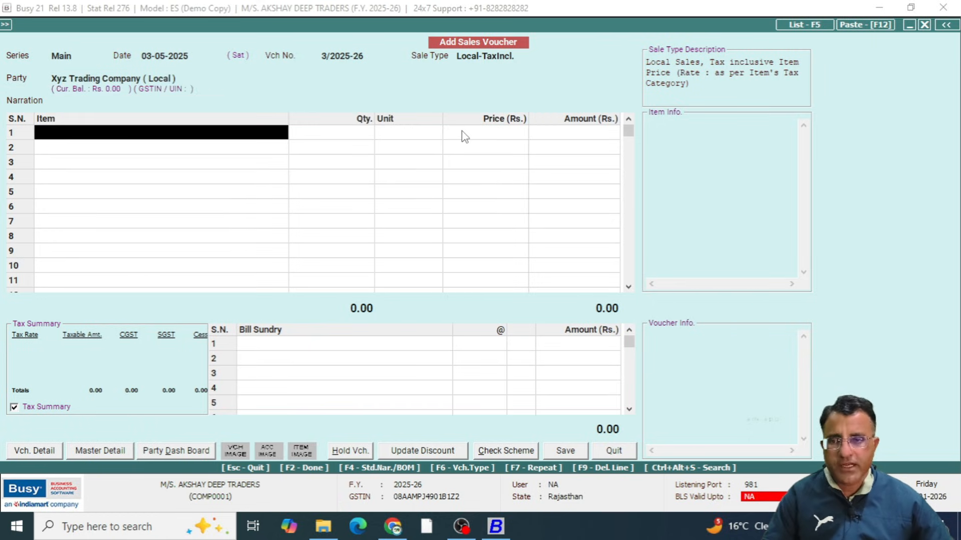
key(Return)
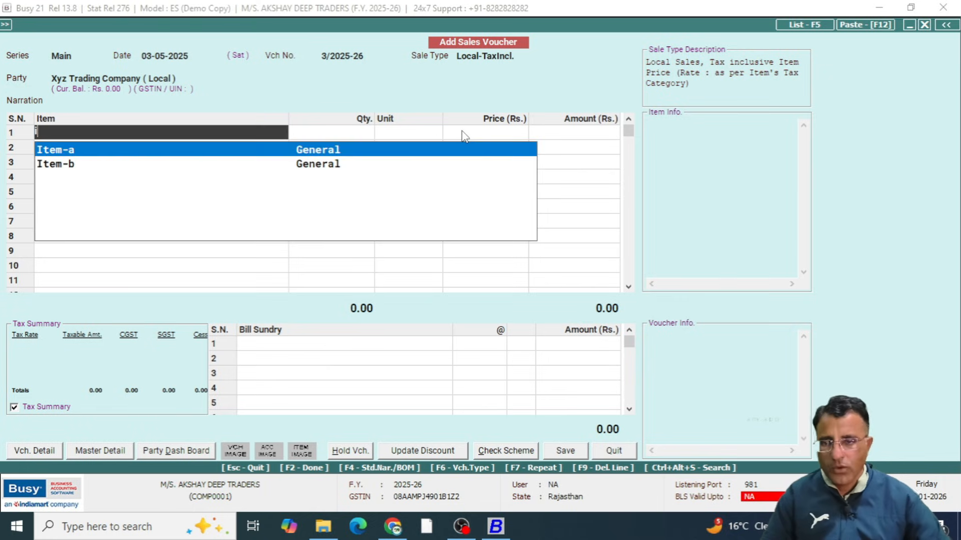
key(Return)
text(1)
key(Return)
key(Return)
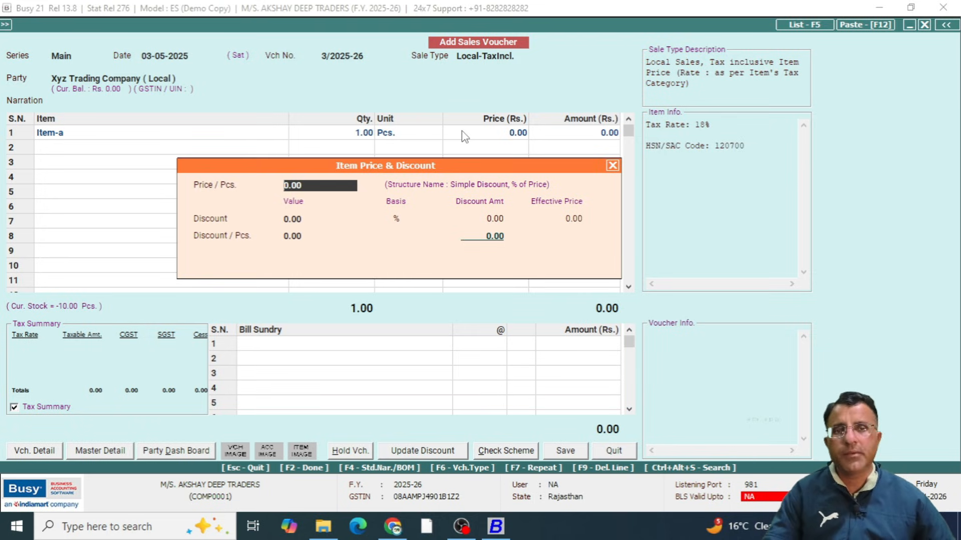
text(10)
key(Return)
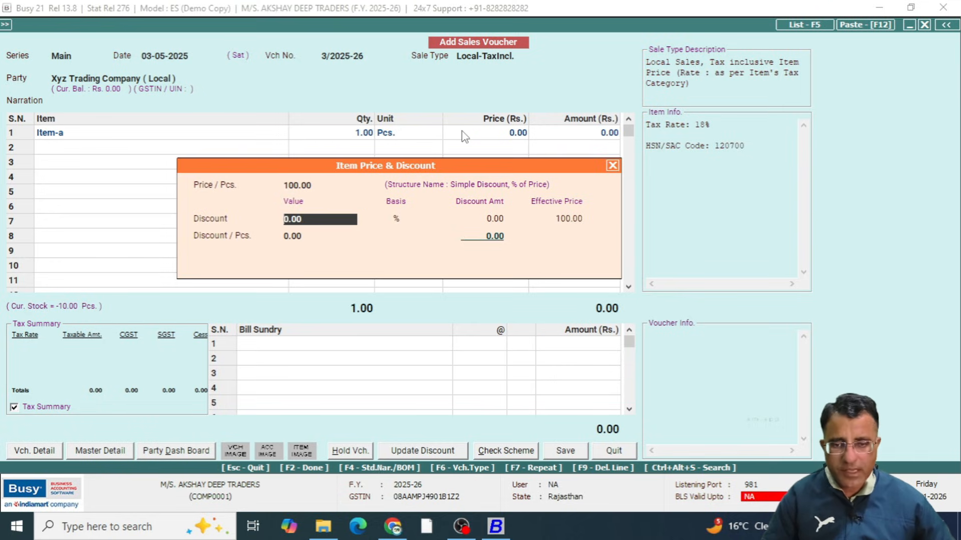
key(Return)
key(Return)
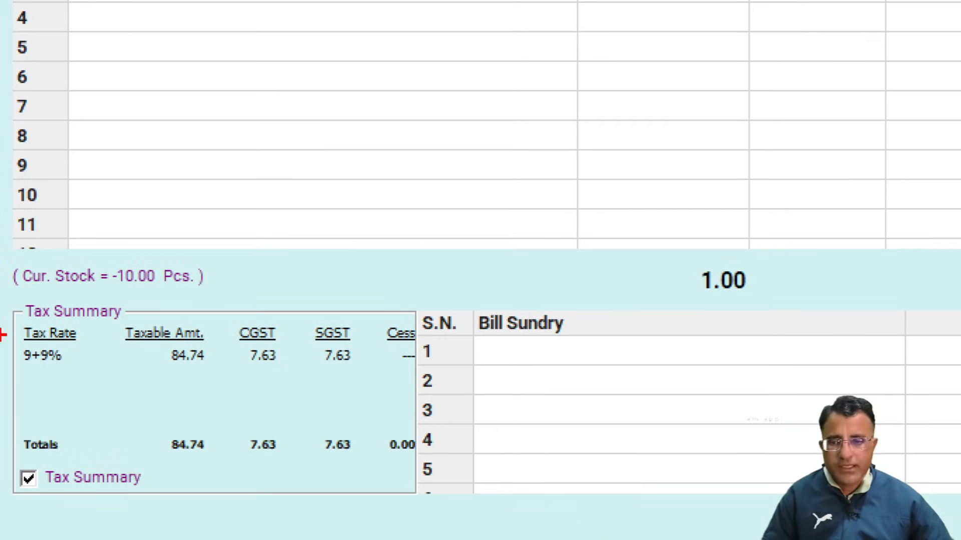
mouse_move(143, 333)
mouse_down()
mouse_move(239, 374)
mouse_move(355, 367)
mouse_up()
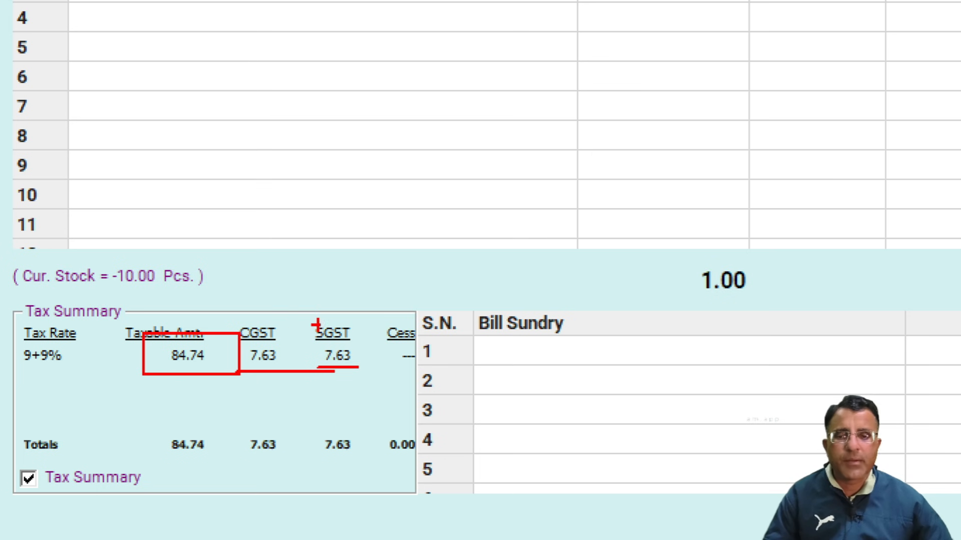
key(Escape)
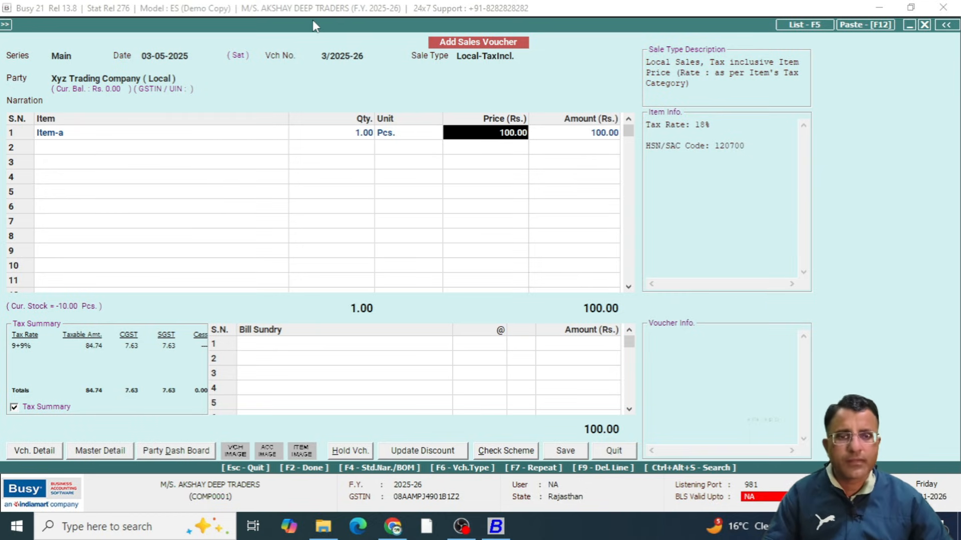
Add 1 Pcs. of Item-b at a price of 100.00 without discount on the second line
key(Return)
key(Return)
key(Return)
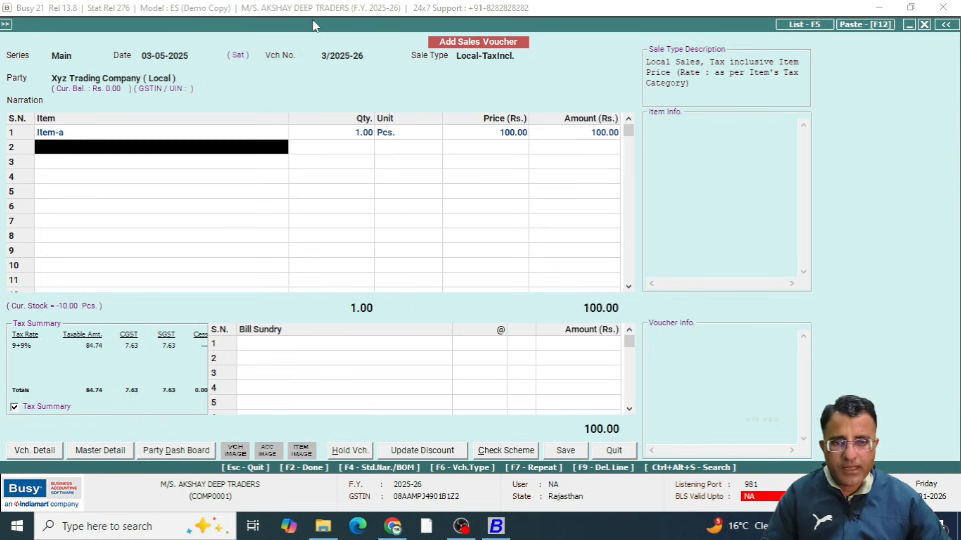
key(Down)
key(Return)
text(1)
key(Return)
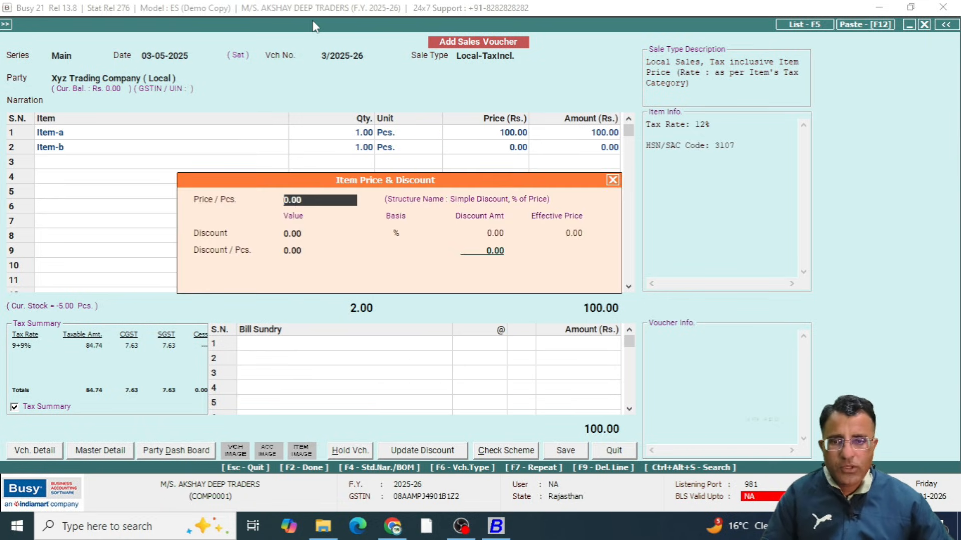
text(1)
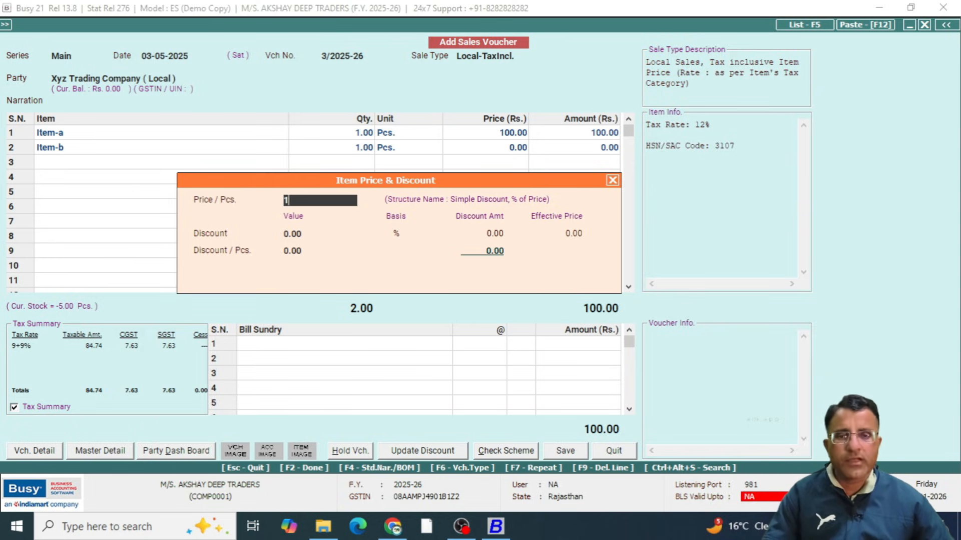
text(00)
key(Return)
key(Return)
key(Return)
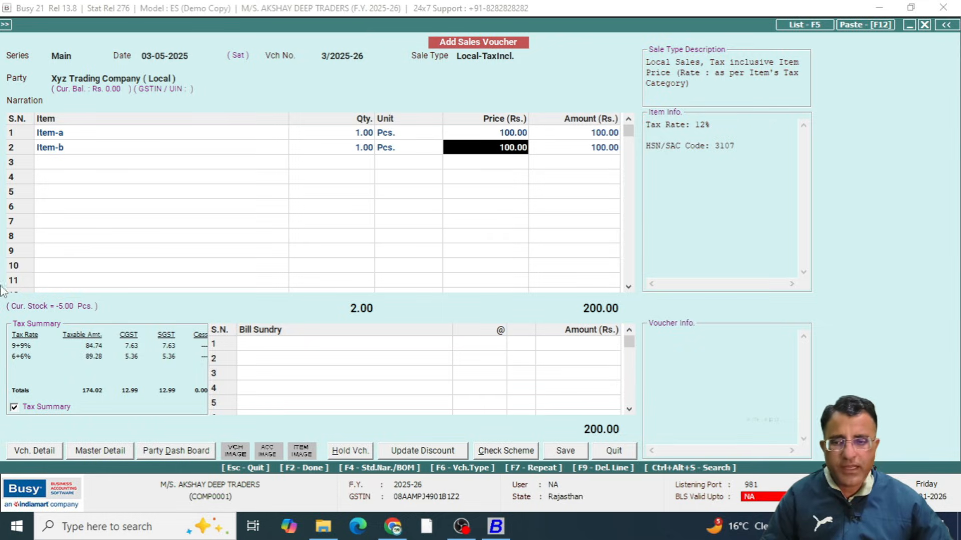
Examine the taxable amounts, CGST and SGST in the tax summary, the voucher's grand total and its sale type
key(ctrl+1)
click(1, 374)
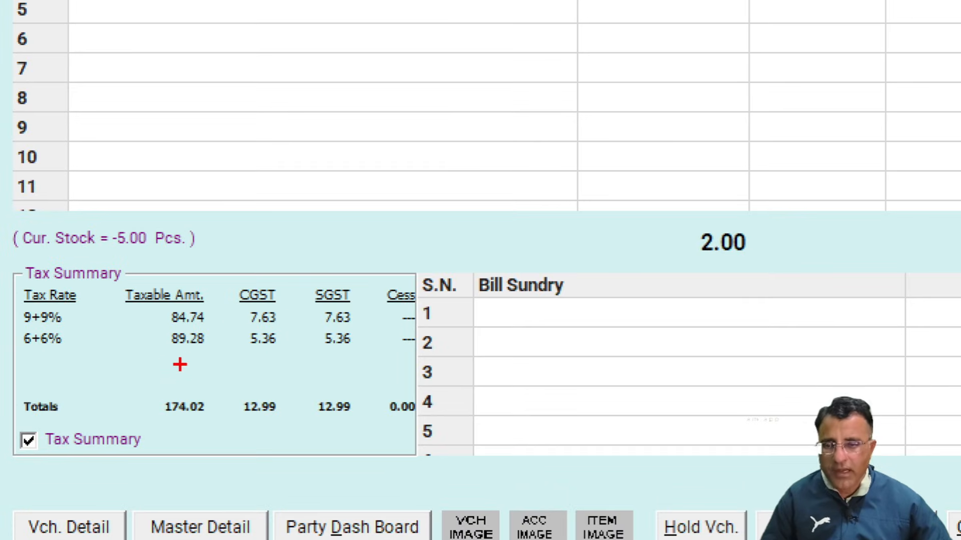
mouse_move(160, 353)
mouse_down()
mouse_move(220, 353)
mouse_move(153, 314)
mouse_move(193, 366)
mouse_up()
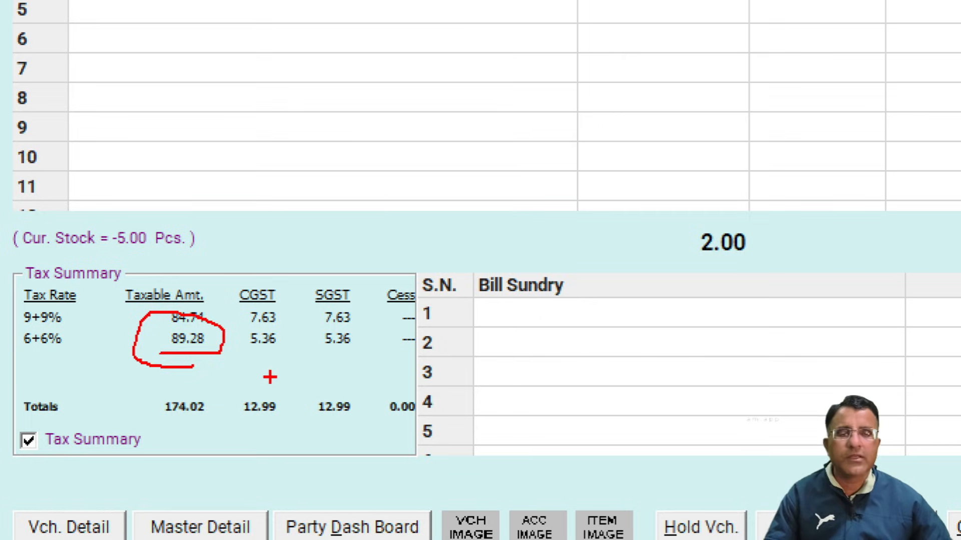
mouse_move(287, 324)
mouse_down()
mouse_move(241, 322)
mouse_move(286, 358)
mouse_move(271, 325)
mouse_move(305, 358)
mouse_move(328, 325)
mouse_up()
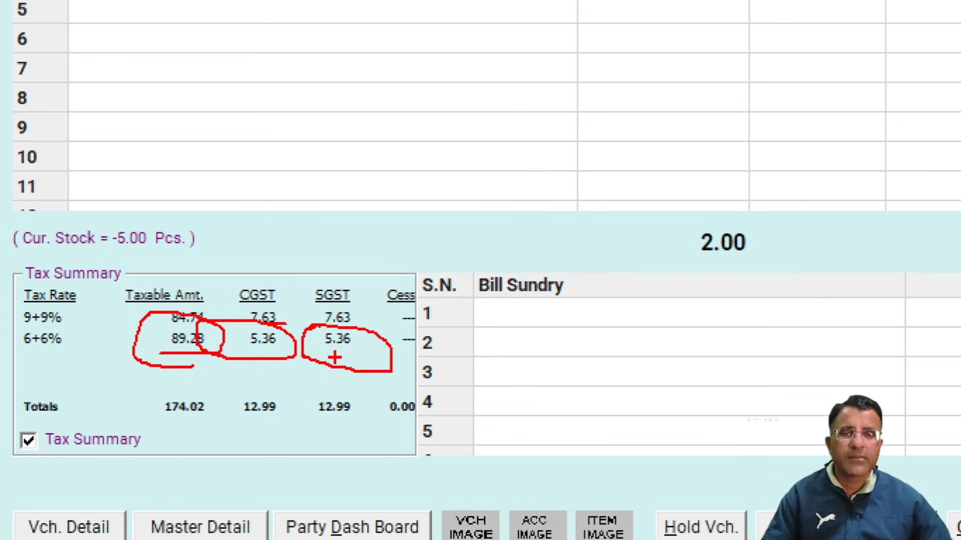
key(Escape)
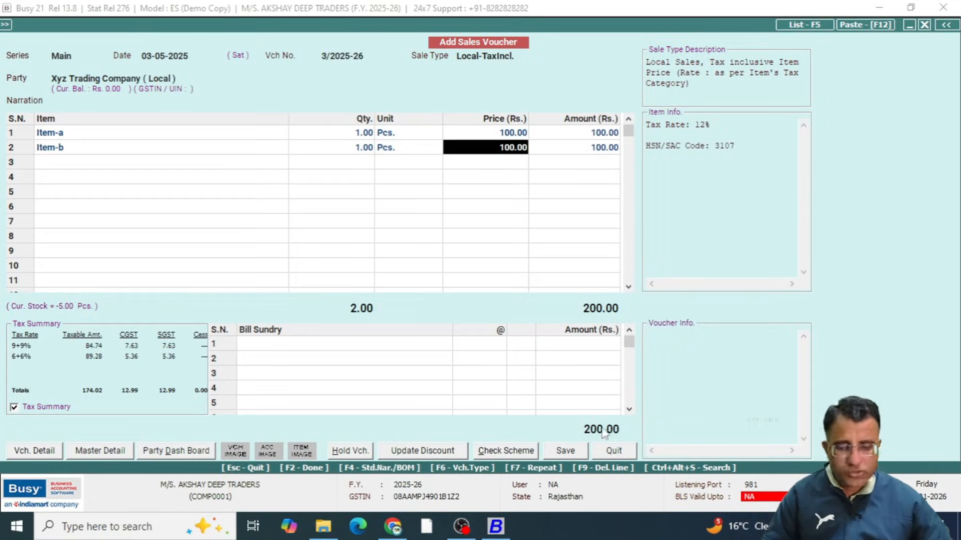
key(ctrl+1)
click(588, 412)
mouse_move(517, 400)
mouse_down()
mouse_move(633, 460)
mouse_move(654, 460)
mouse_up()
mouse_move(607, 352)
mouse_down()
mouse_move(493, 415)
mouse_move(562, 382)
mouse_move(490, 400)
mouse_up()
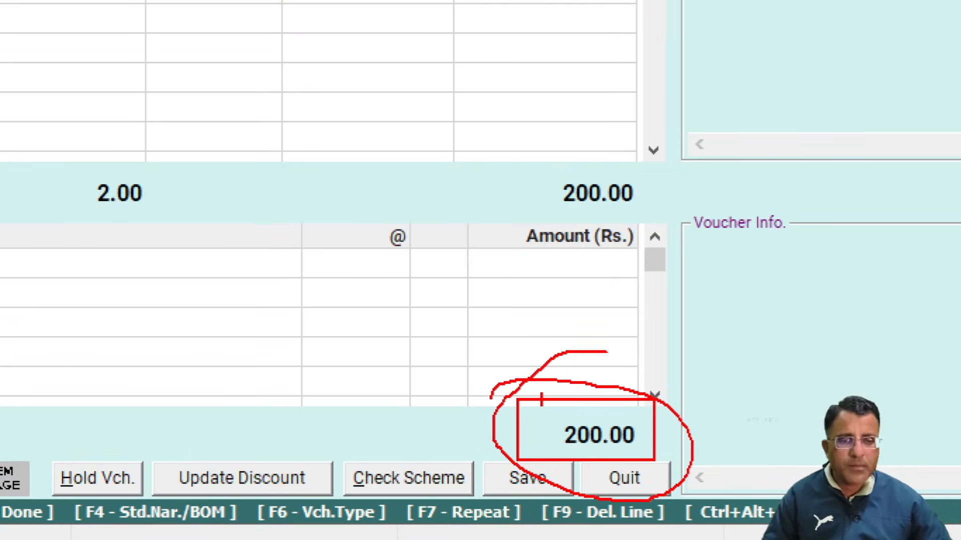
key(Escape)
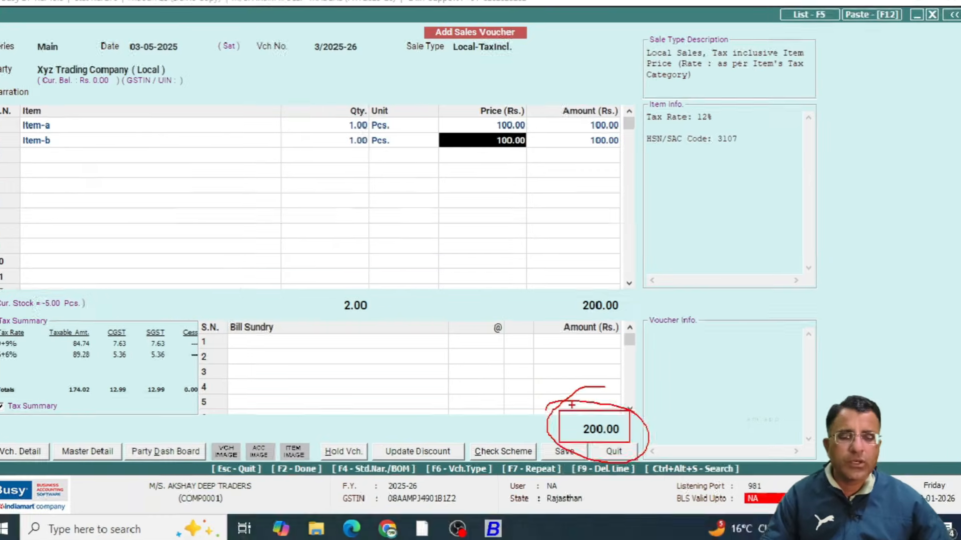
key(ctrl+1)
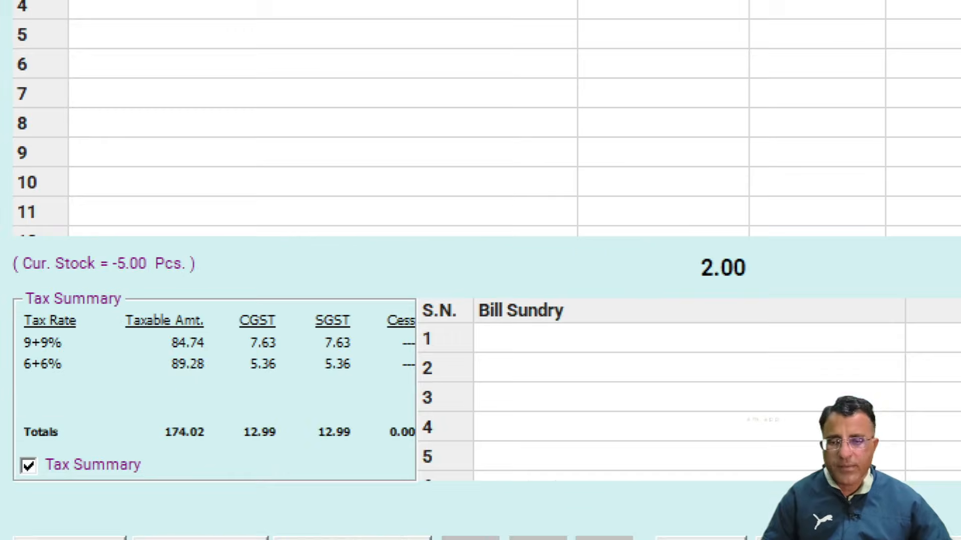
mouse_move(136, 409)
mouse_down()
mouse_move(219, 472)
mouse_move(238, 476)
mouse_move(270, 452)
mouse_move(217, 440)
mouse_move(294, 455)
mouse_up()
mouse_move(325, 405)
mouse_down()
mouse_move(321, 468)
mouse_move(350, 413)
mouse_move(302, 412)
mouse_up()
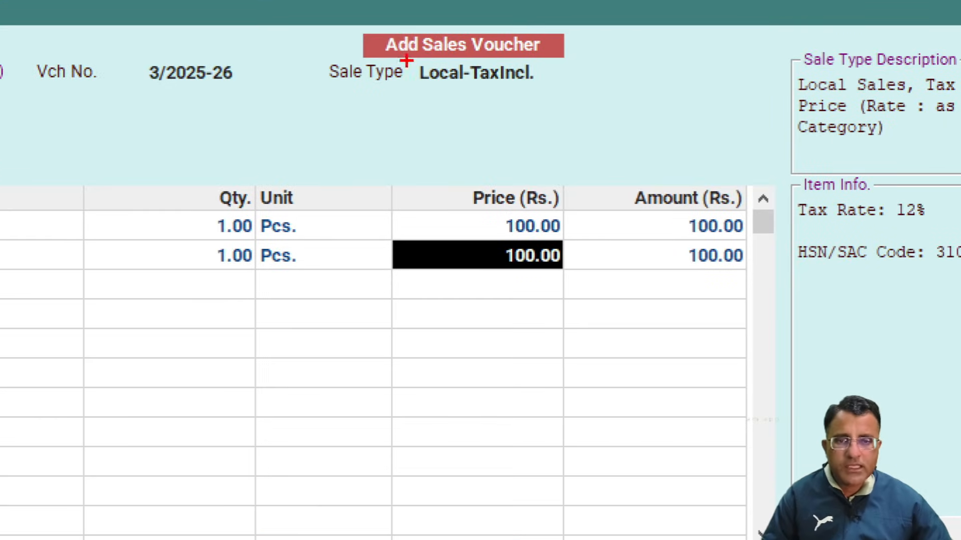
mouse_move(434, 55)
mouse_down()
mouse_move(472, 75)
mouse_move(532, 76)
mouse_up()
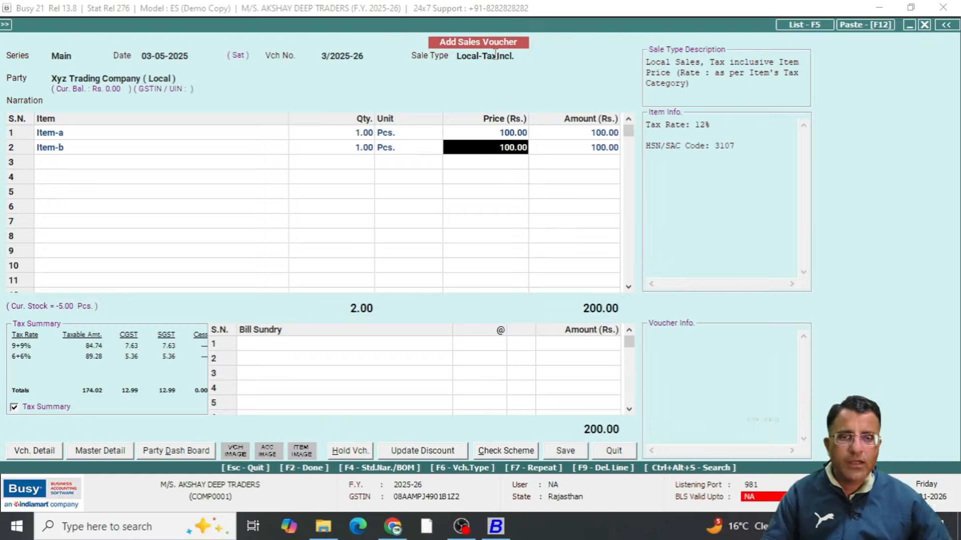
Discard the Local-TaxIncl. sales voucher and leave sales voucher entry
key(Escape)
key(Escape)
key(Escape)
key(Left)
key(Return)
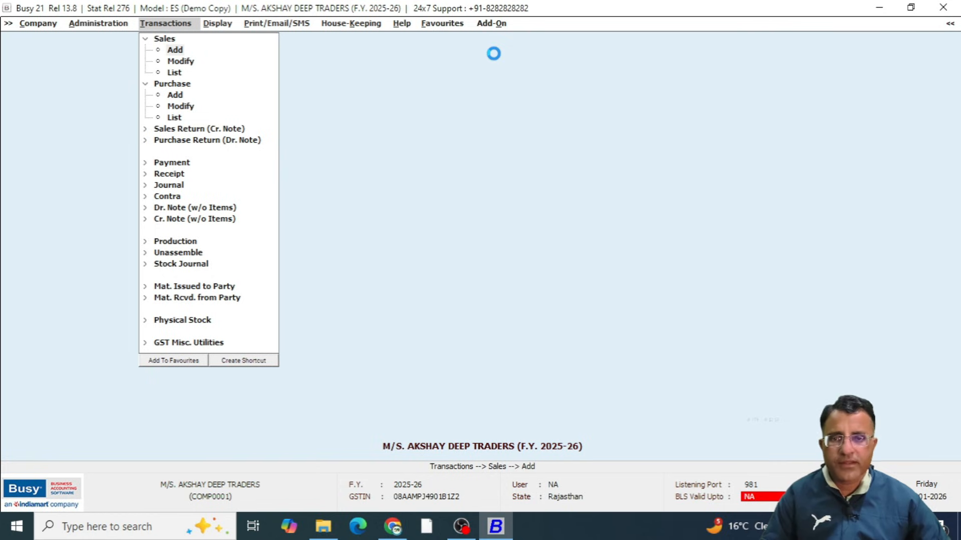
Start a new sales voucher and set its sale type to Local-MultiRate
key(Return)
key(Return)
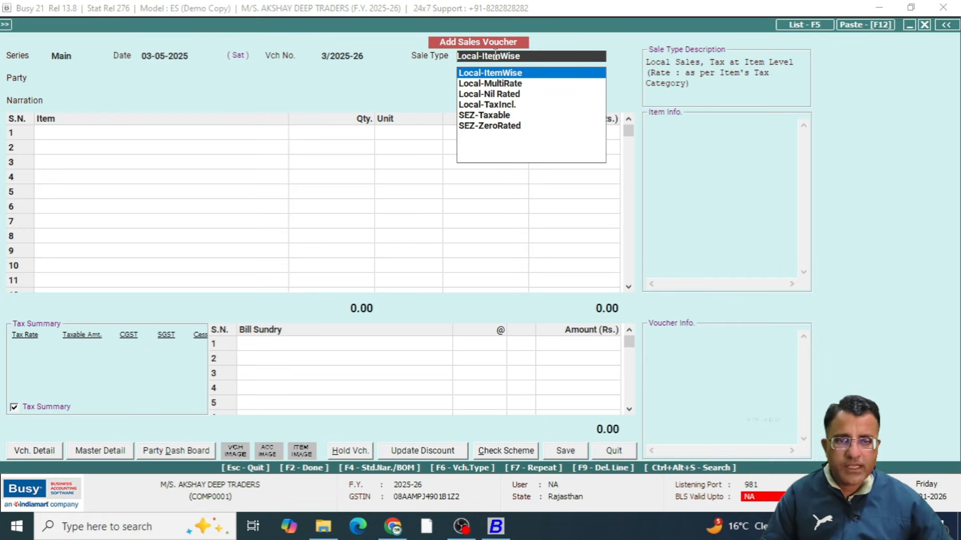
key(Down)
Set the new voucher's party to Xyz Trading Company ( Local )
key(Return)
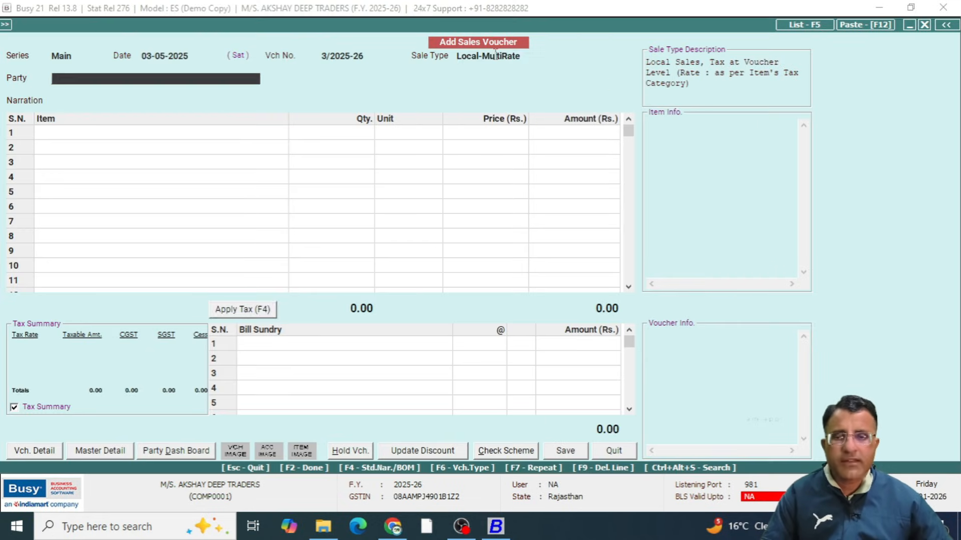
key(Down)
key(Down)
key(Down)
Add 1 Pcs. of Item-a at a price of 100.00 without discount to the Local-MultiRate voucher
key(Return)
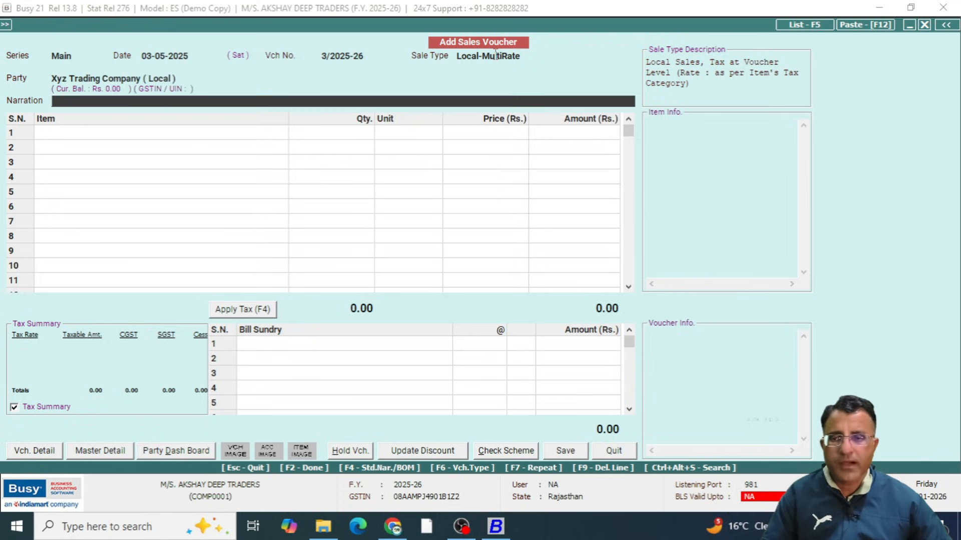
key(Return)
text(1)
key(Return)
key(Return)
text(1)
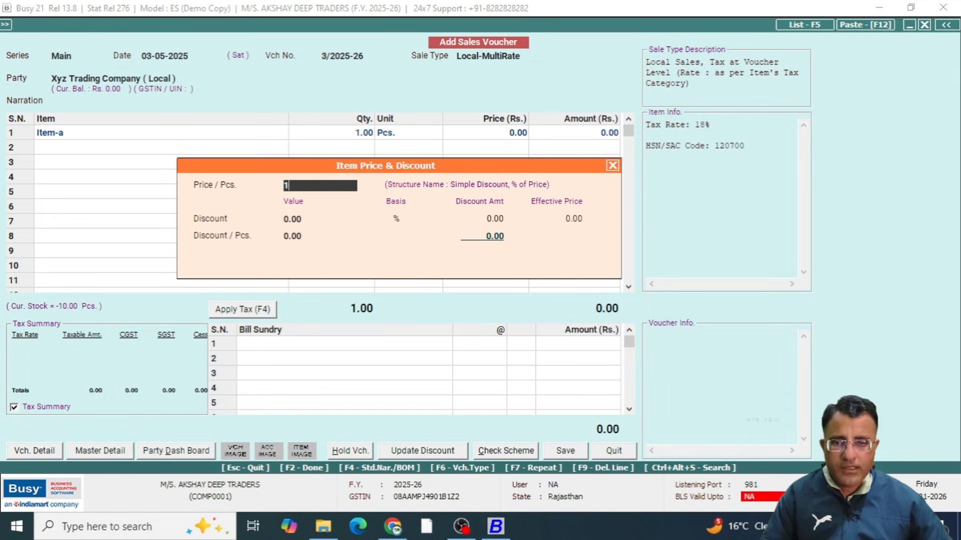
key(Return)
key(Return)
key(Return)
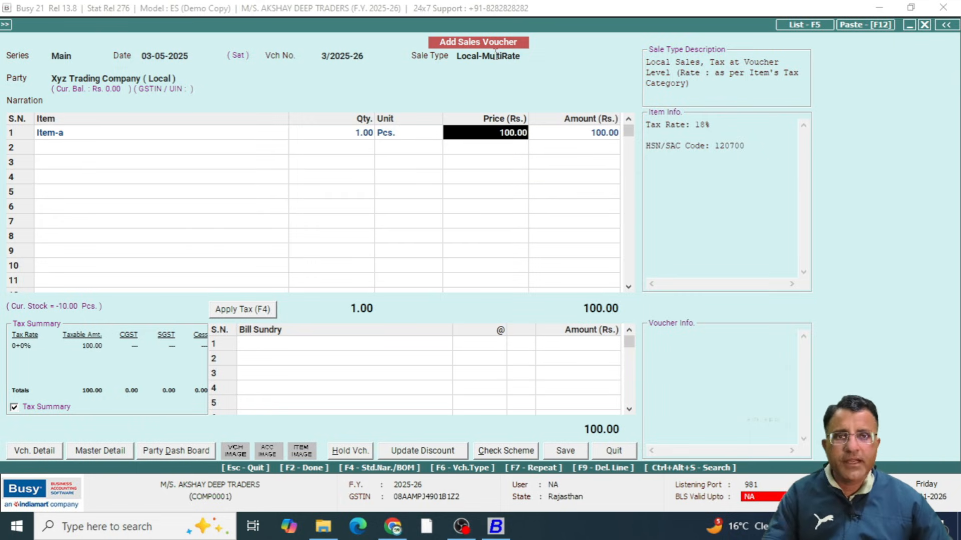
key(Return)
Add 1 Pcs. of Item-b at a price of 100.00 without discount to the Local-MultiRate voucher
key(Return)
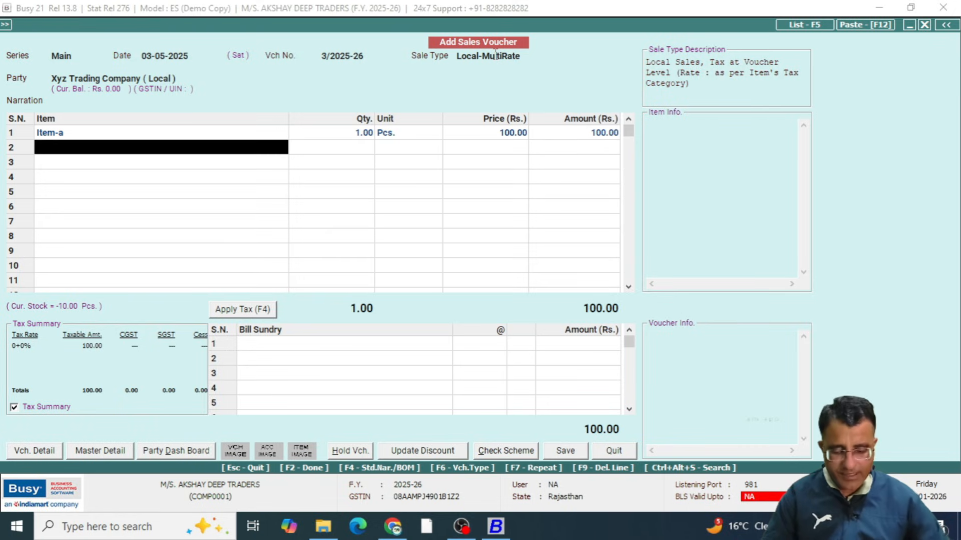
key(space)
key(Down)
key(Return)
text(1)
key(Return)
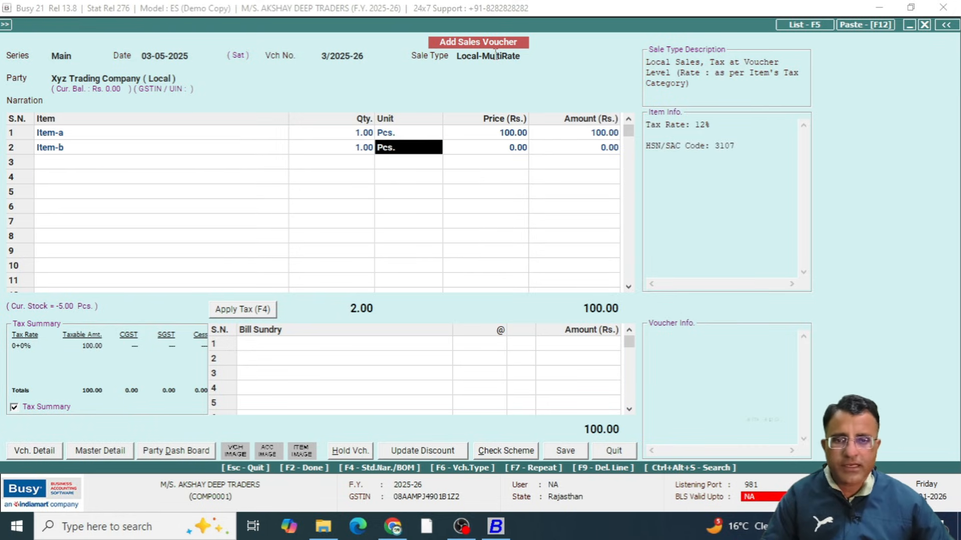
key(Return)
key(Return)
key(Up)
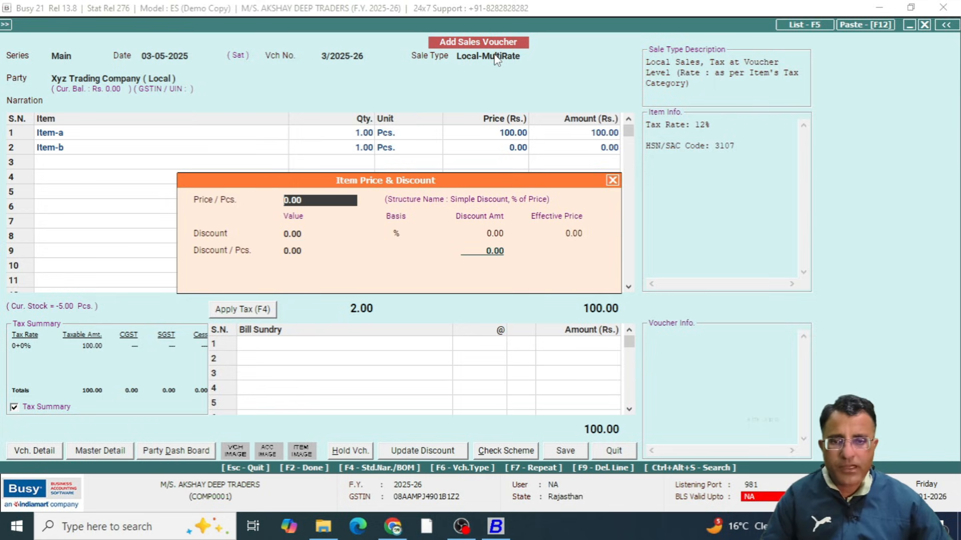
text(100)
key(Return)
key(Return)
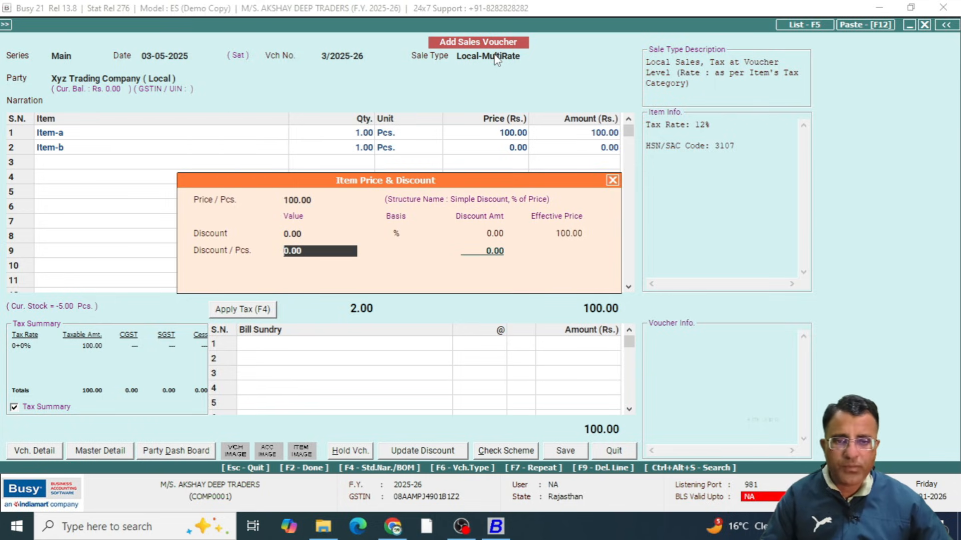
key(Return)
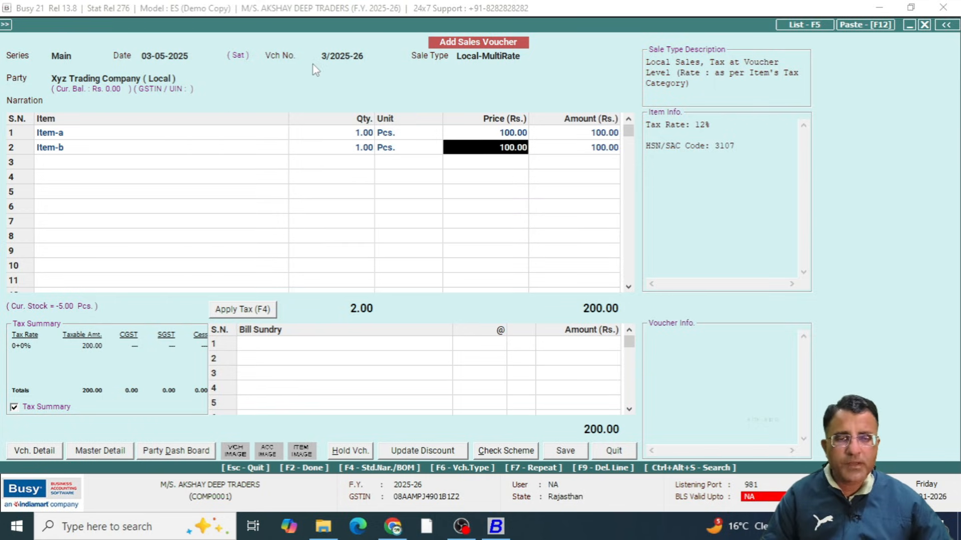
Apply tax to the voucher, adding CGST and SGST bill sundry lines for both items' tax rates
key(Tab)
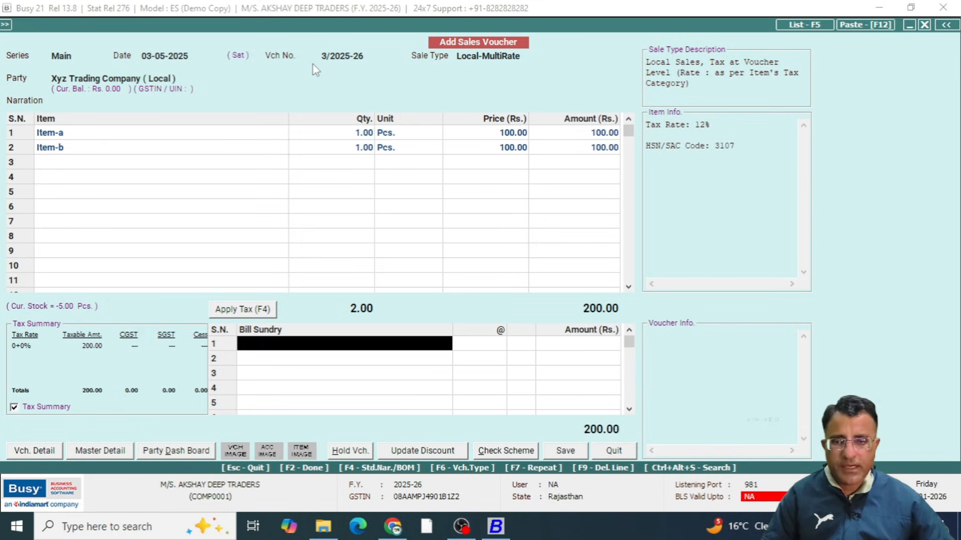
key(F4)
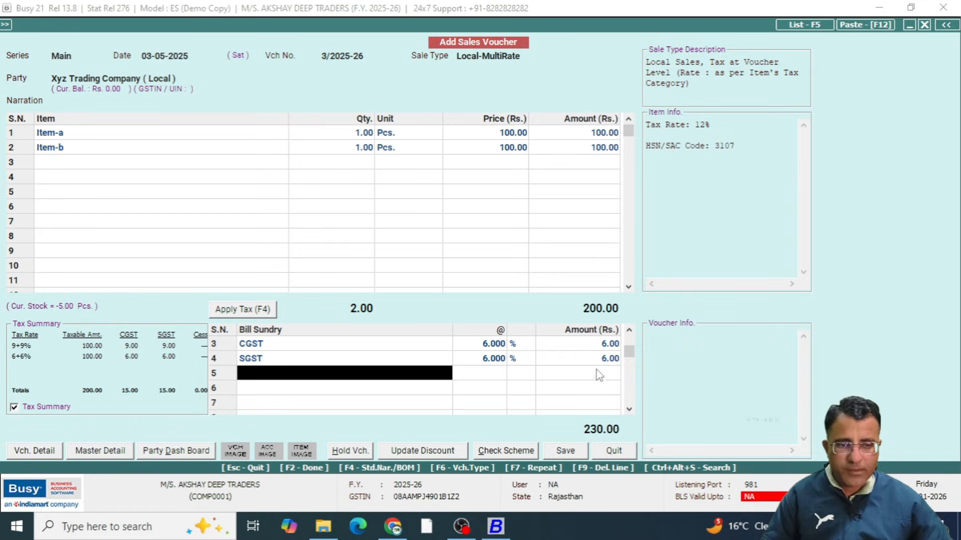
Examine the CGST and SGST bill sundry amounts for each tax rate and the grand total of the Local-MultiRate voucher
drag(629, 352, 629, 336)
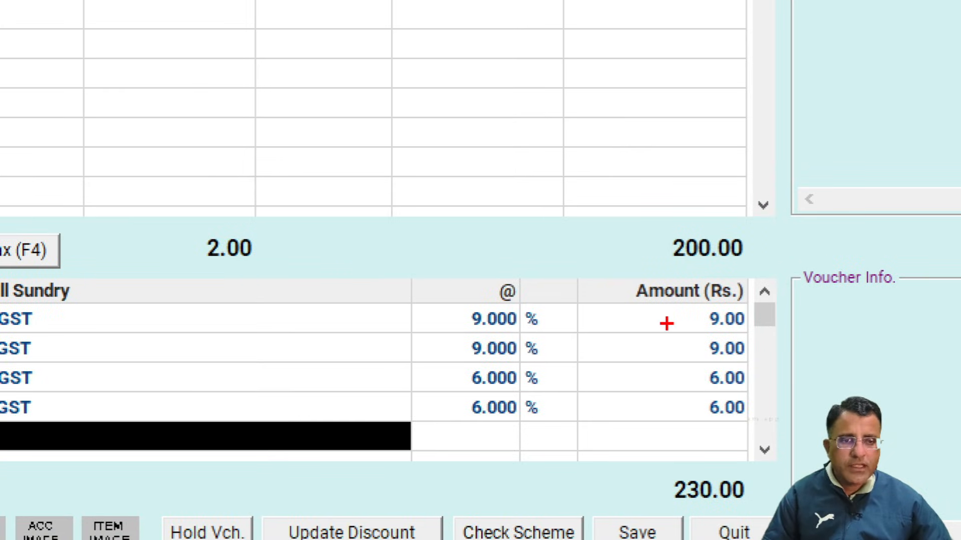
drag(663, 321, 703, 315)
drag(651, 352, 691, 350)
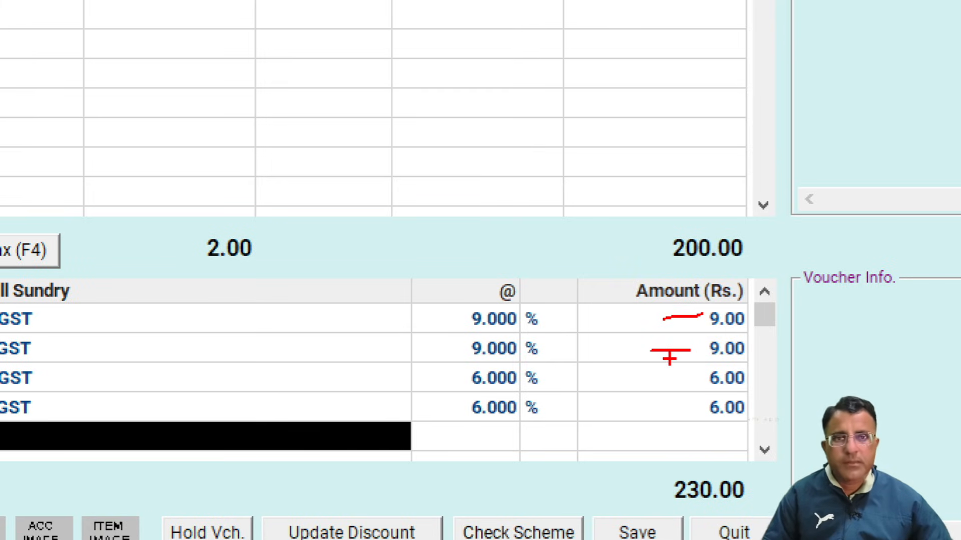
drag(626, 378, 689, 374)
drag(631, 401, 657, 401)
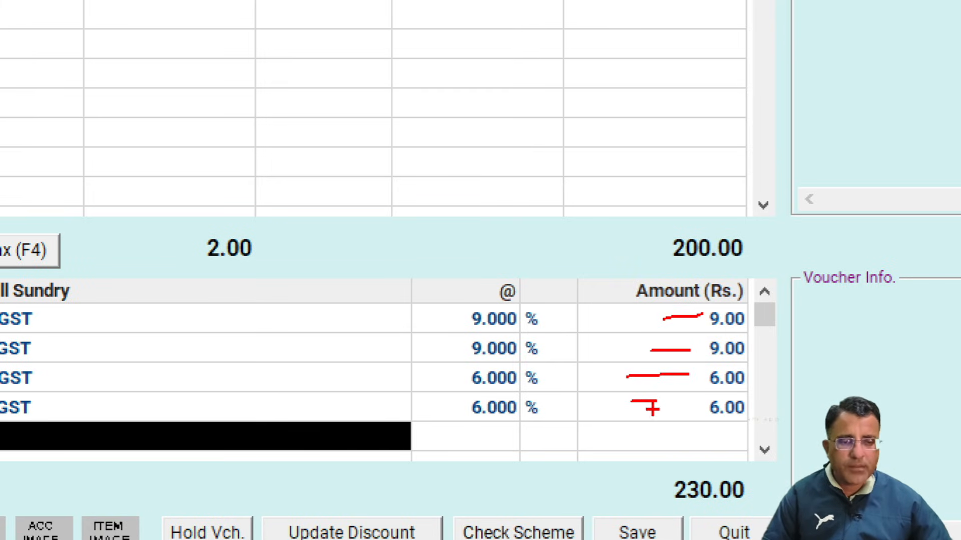
mouse_move(683, 469)
mouse_down()
mouse_move(658, 521)
mouse_move(683, 463)
mouse_move(616, 472)
mouse_up()
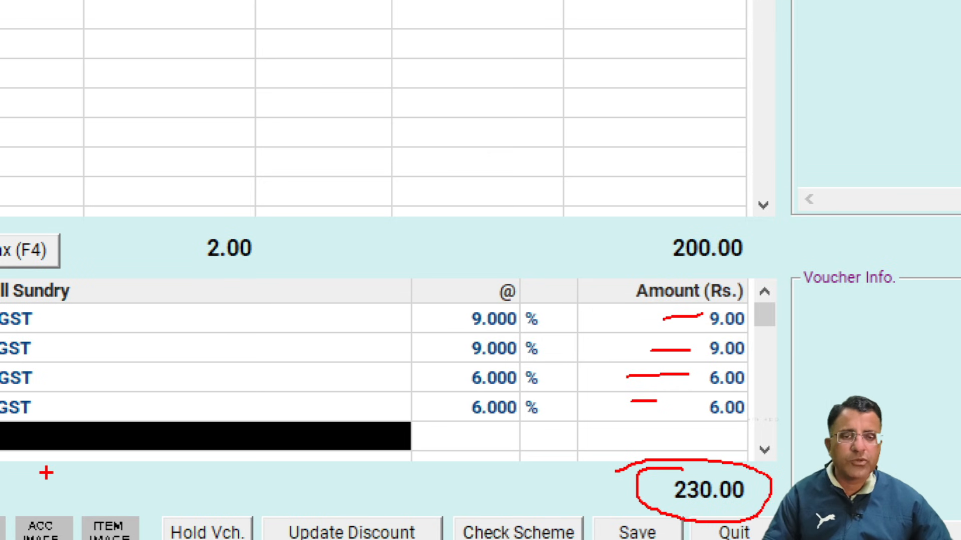
key(Escape)
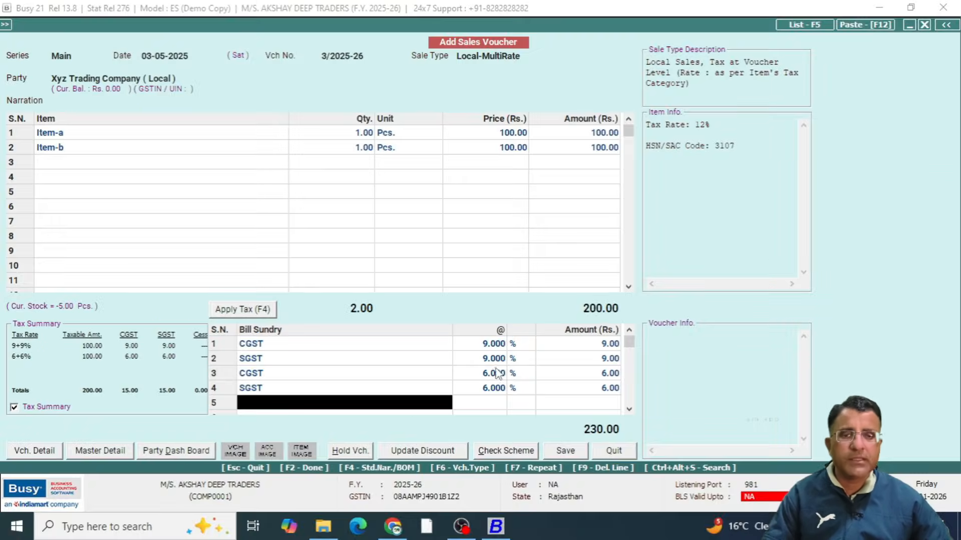
Quit the Local-MultiRate sales voucher without saving and start a fresh sales voucher
click(520, 61)
key(Escape)
key(Escape)
key(Escape)
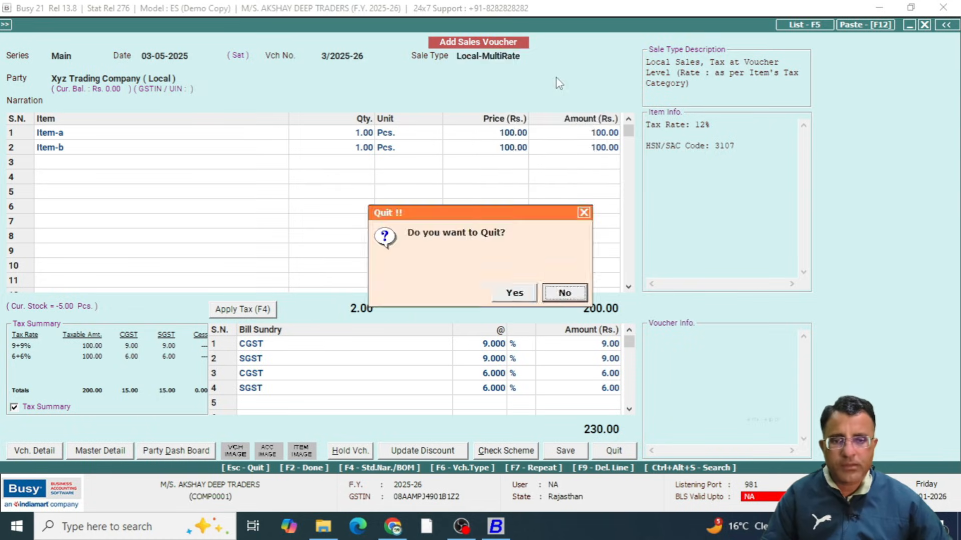
key(Left)
key(Return)
Set the new voucher's sale type to Local-ItemWise and its party to Xyz Trading Company ( Local )
key(Return)
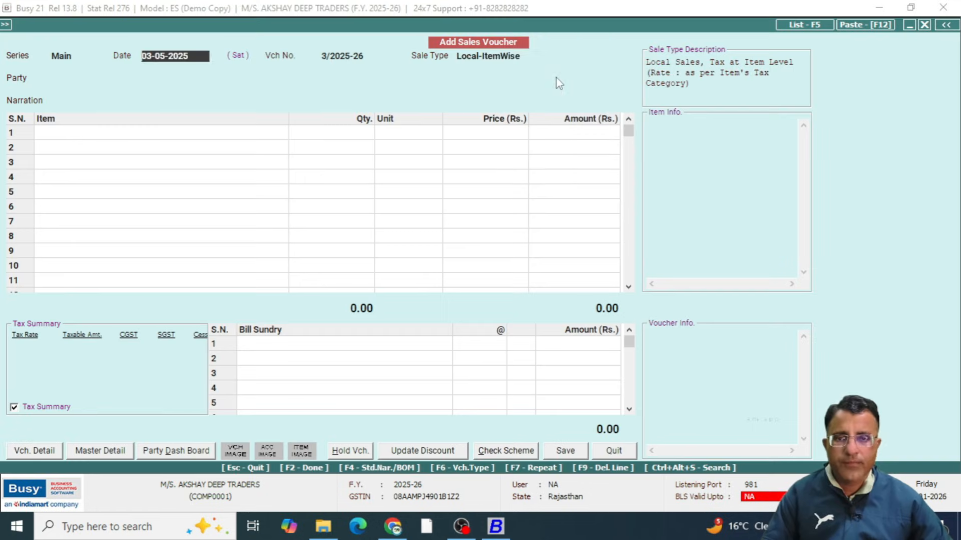
key(Return)
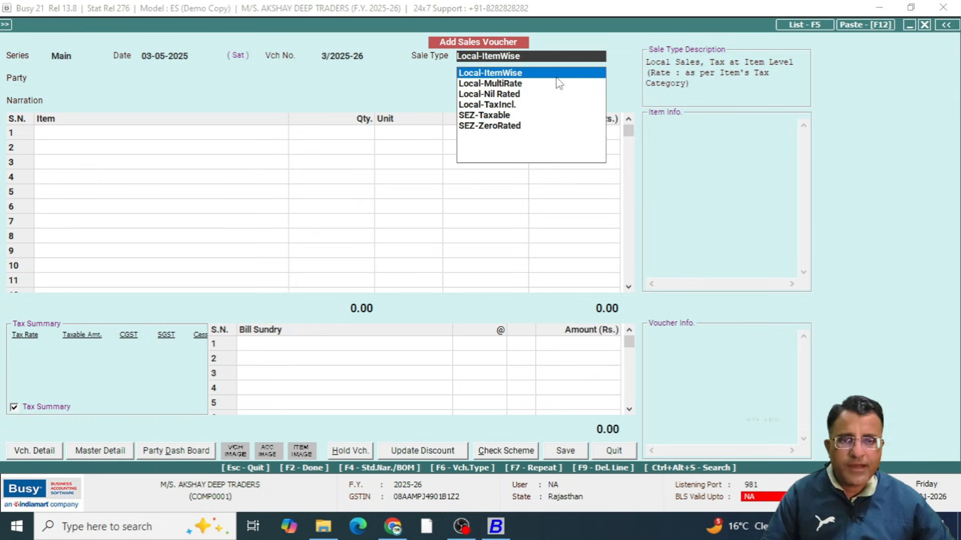
key(Return)
key(Down)
key(Down)
key(Down)
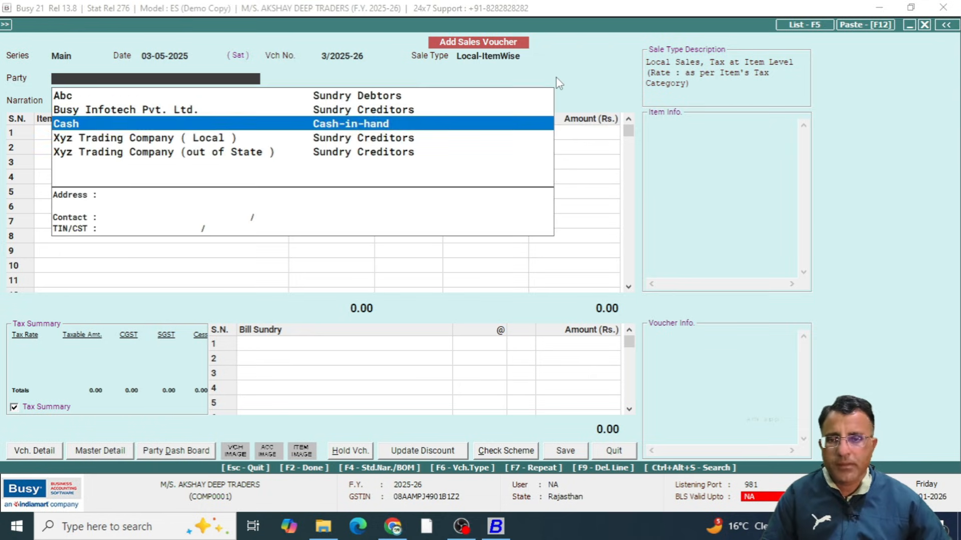
key(Return)
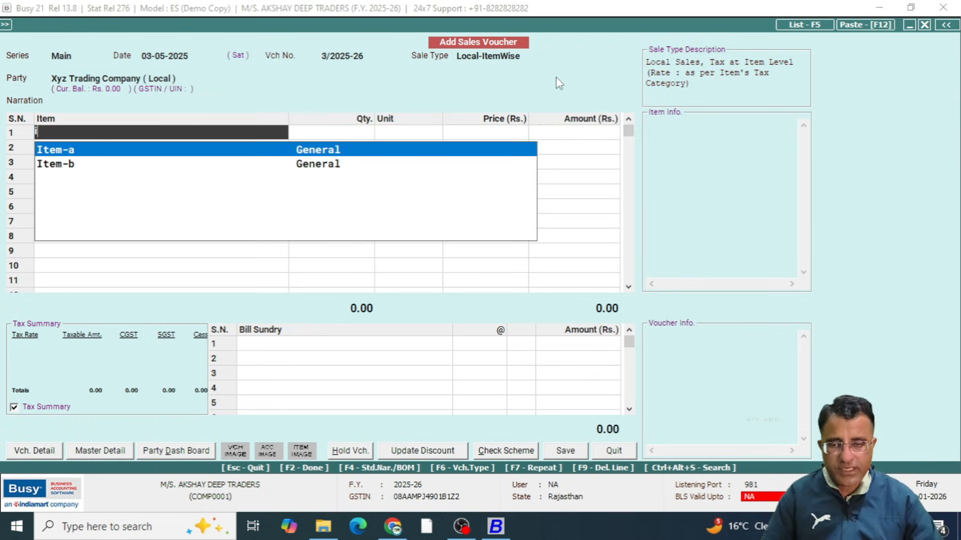
Enter 1 Pcs. of Item-a at a price of 100.00 without discount and bring up its item-wise GST details
key(Return)
text(1)
key(Return)
key(Return)
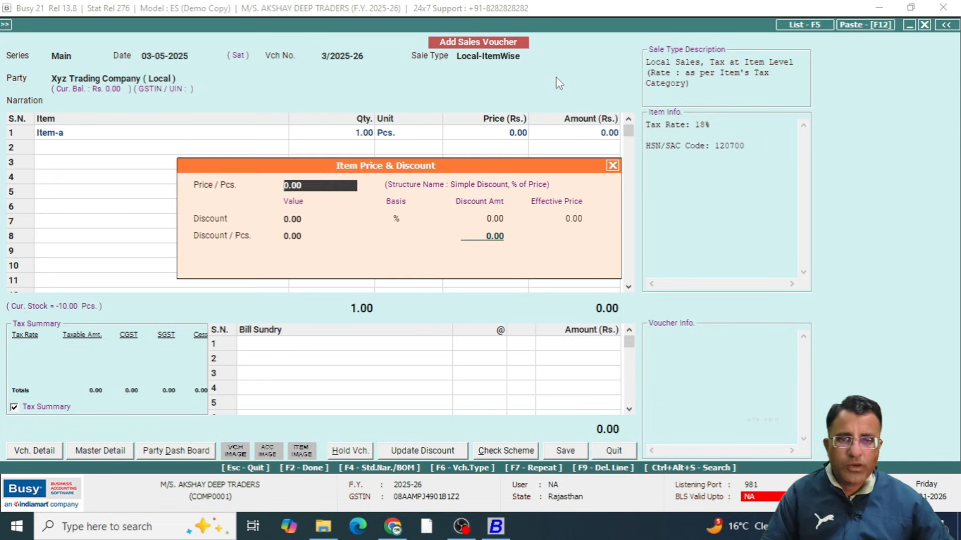
text(100)
key(Return)
key(Return)
key(Return)
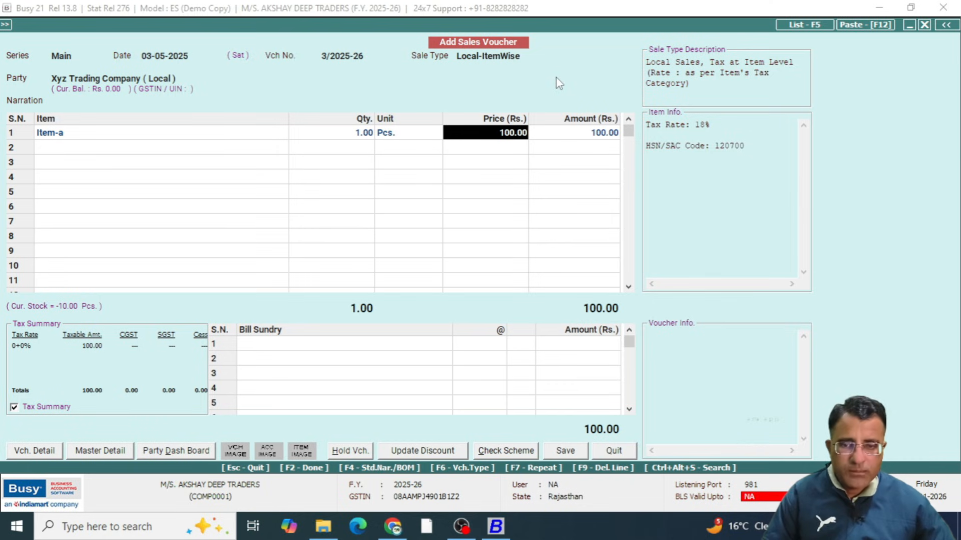
key(Return)
key(Return)
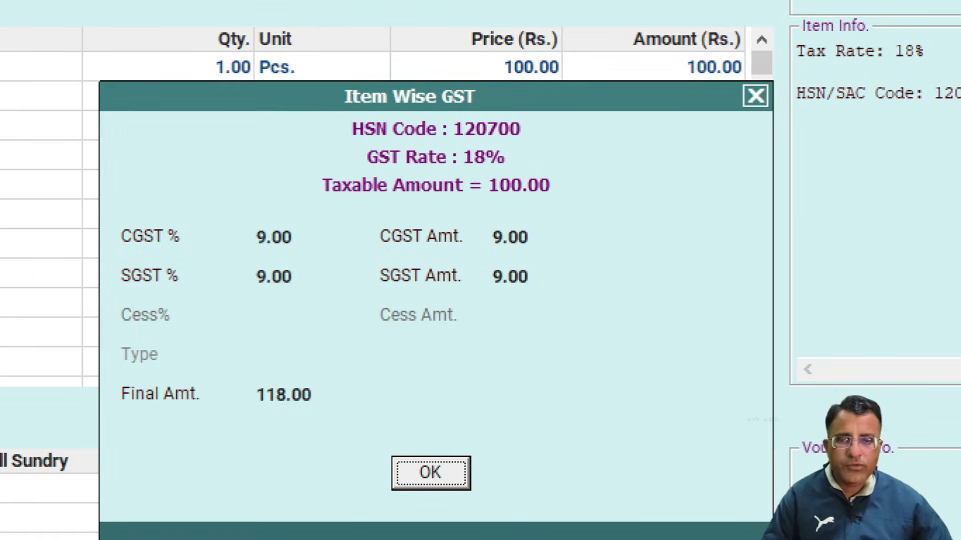
Review Item-a's CGST, SGST and final amount, accept the item-wise GST, and check the line's amount
mouse_move(232, 216)
mouse_down()
mouse_move(296, 307)
mouse_move(310, 309)
mouse_up()
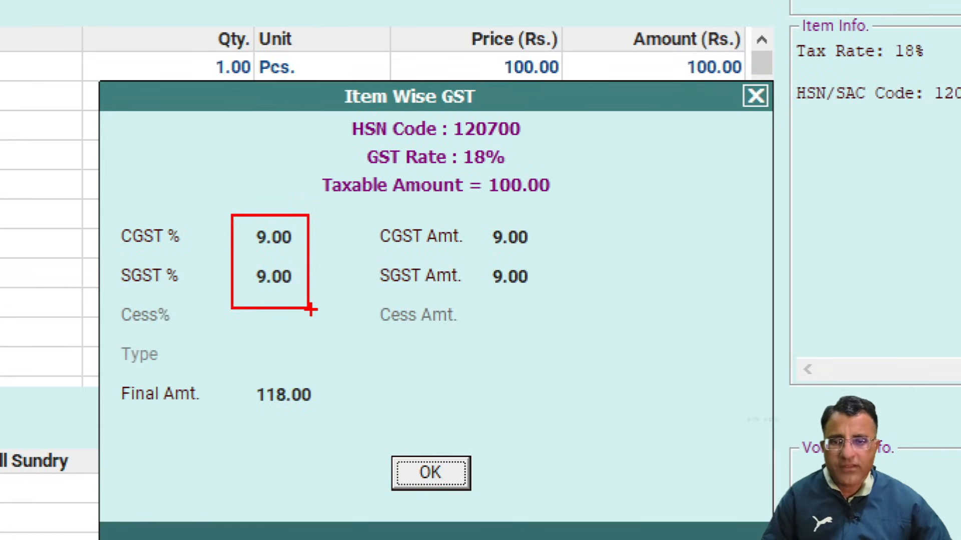
mouse_move(285, 363)
mouse_down()
mouse_move(202, 396)
mouse_move(340, 413)
mouse_move(273, 373)
mouse_move(248, 371)
mouse_up()
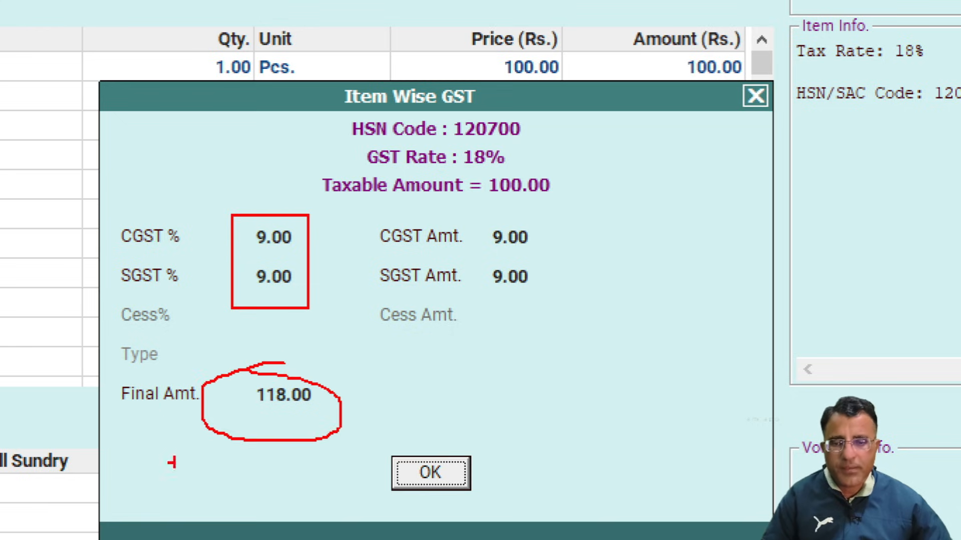
mouse_move(511, 205)
mouse_down()
mouse_move(474, 205)
mouse_move(446, 186)
mouse_move(418, 218)
mouse_up()
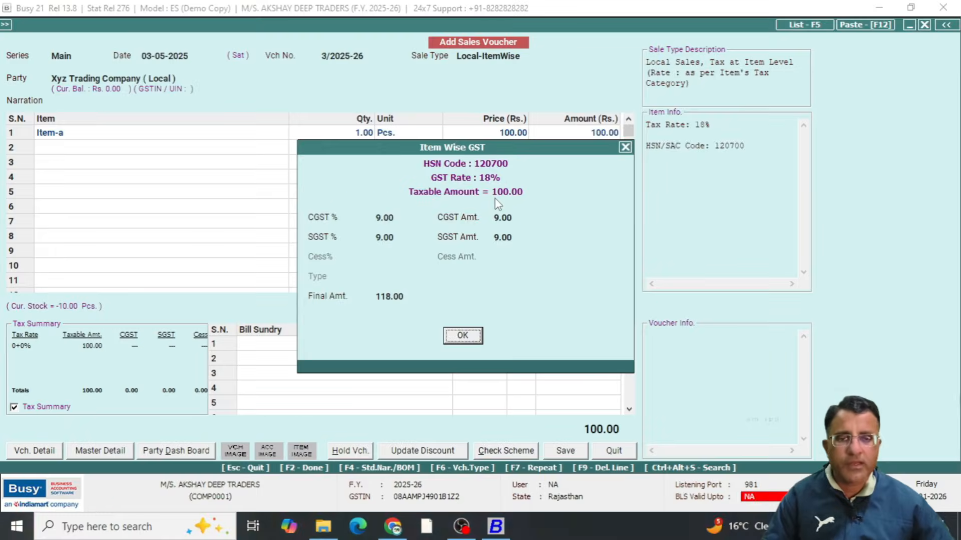
key(Return)
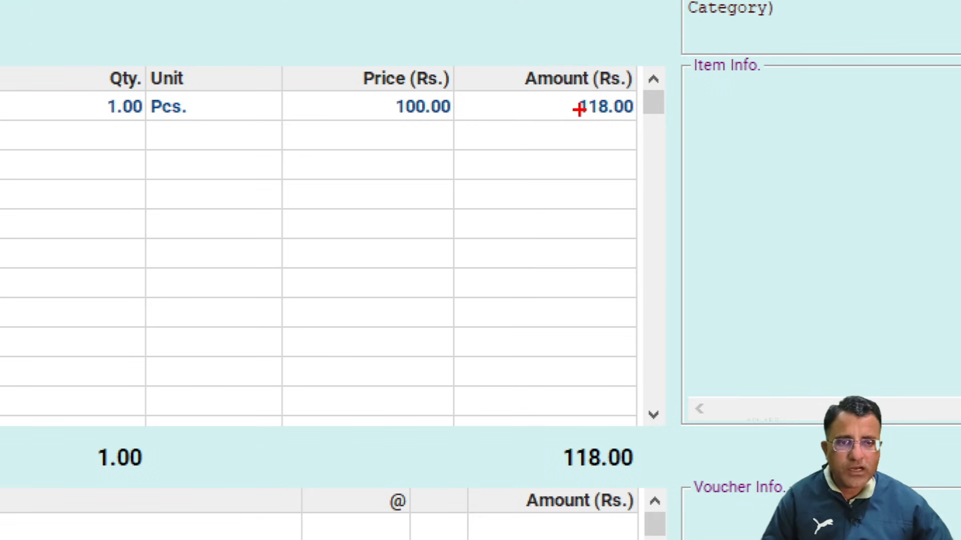
drag(579, 120, 624, 148)
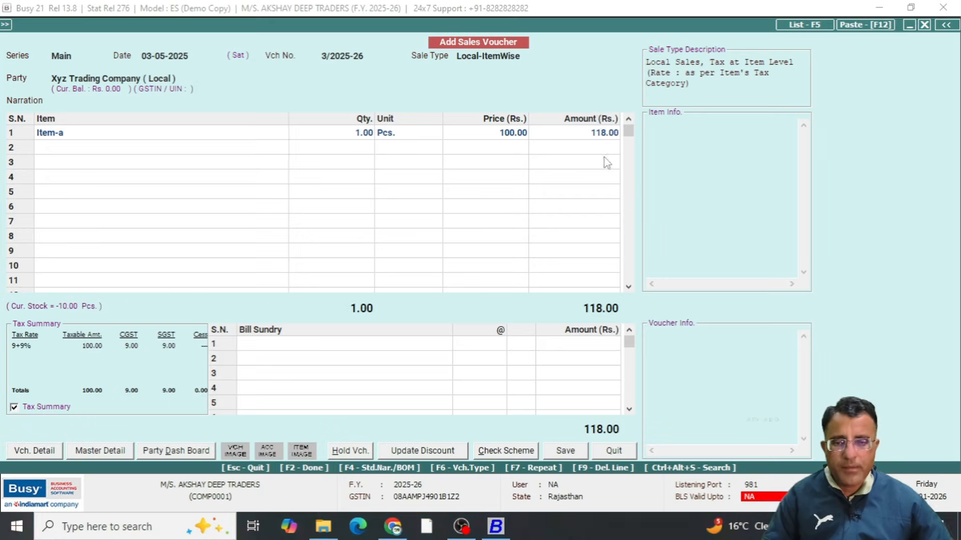
Enter 1 Pcs. of Item-b at a price of 100.00 without discount and bring up its item-wise GST details
key(Return)
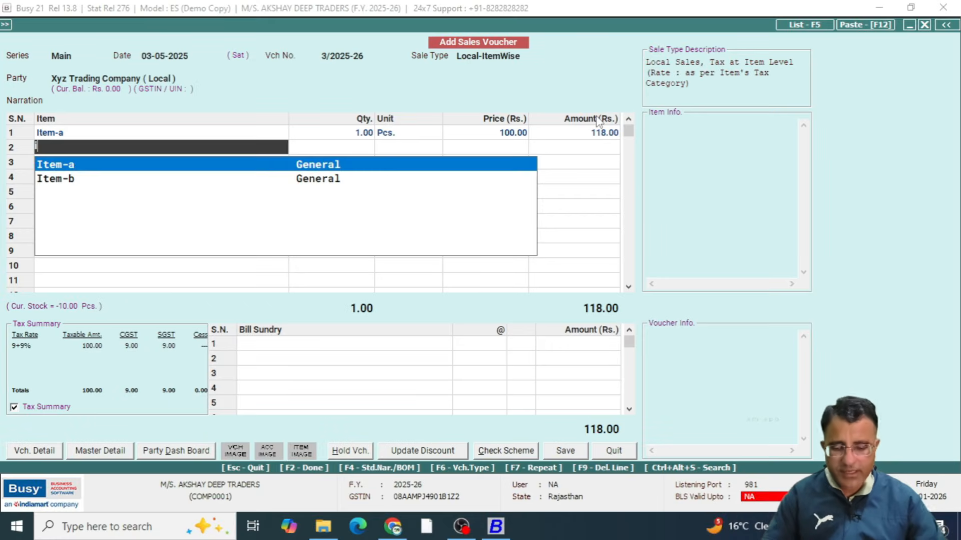
key(Down)
key(Return)
text(1)
key(Return)
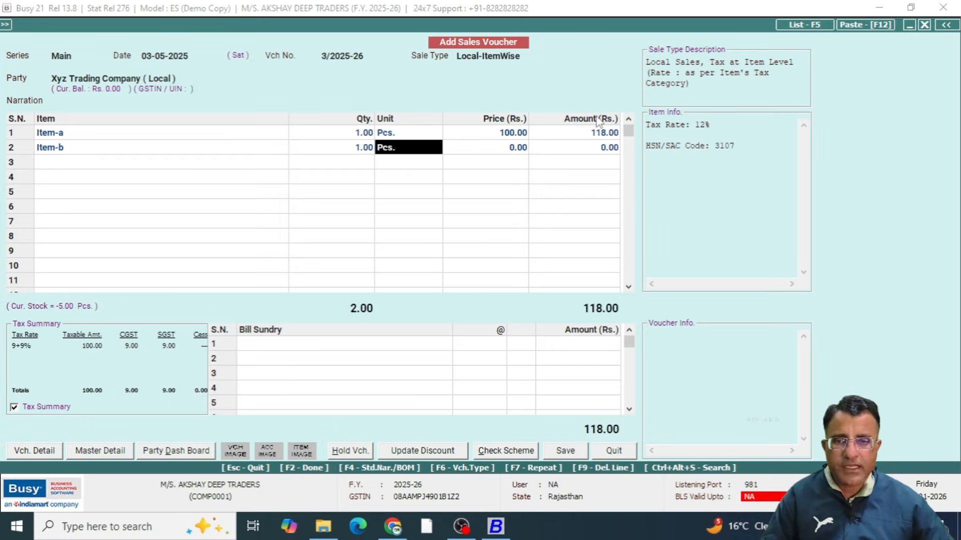
key(Return)
key(Return)
key(Return)
key(Return)
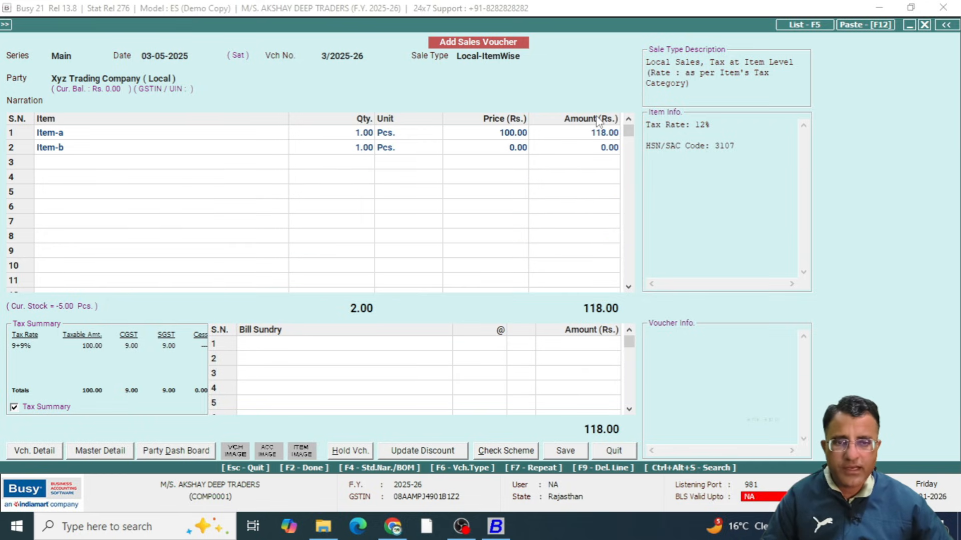
key(Return)
key(Return)
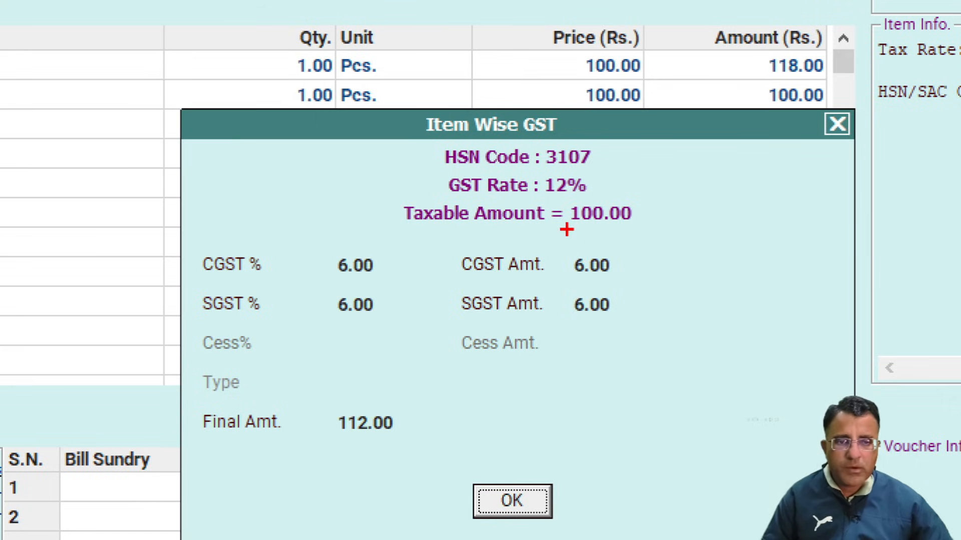
Review Item-b's CGST, SGST and final amount and accept its item-wise GST
mouse_move(490, 214)
mouse_down()
mouse_move(551, 214)
mouse_move(548, 315)
mouse_move(648, 245)
mouse_move(573, 249)
mouse_up()
mouse_move(330, 406)
mouse_down()
mouse_move(437, 419)
mouse_move(323, 399)
mouse_move(321, 411)
mouse_up()
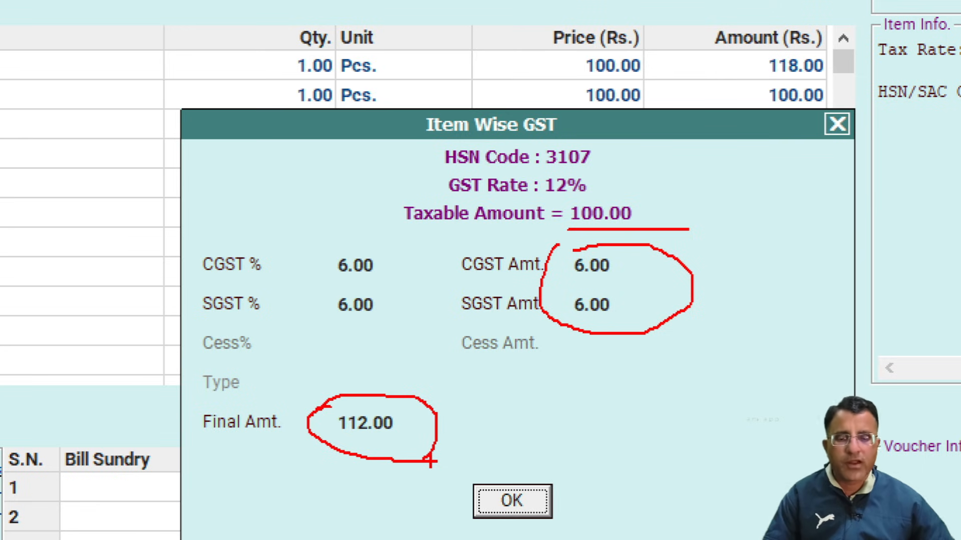
key(Return)
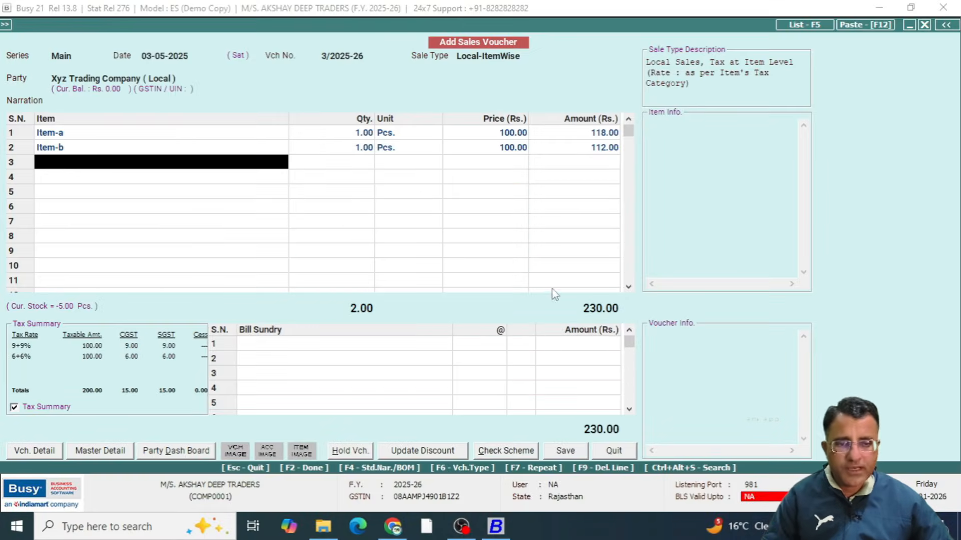
Examine the Local-ItemWise voucher's grand total, its bill sundry section and the tax summary
key(ctrl+1)
click(590, 451)
drag(540, 370, 686, 427)
key(Escape)
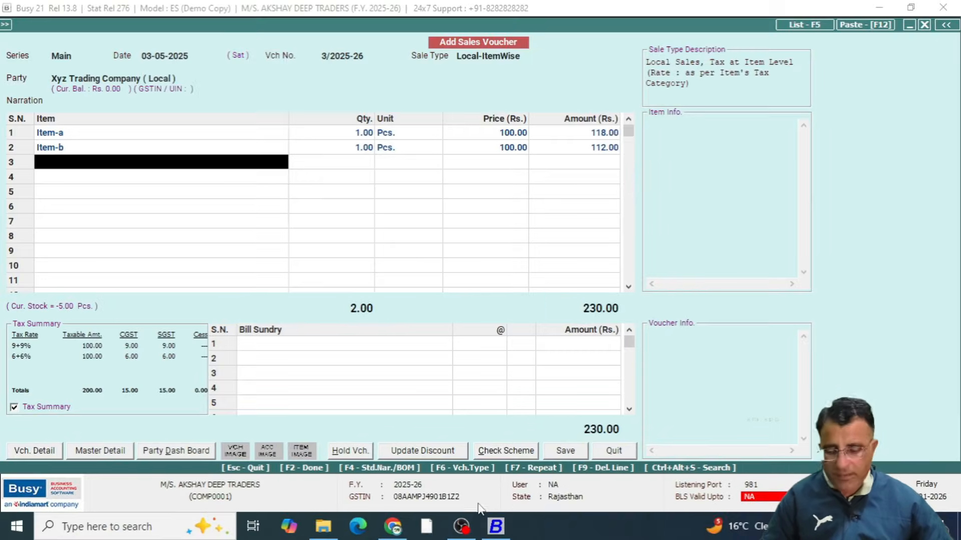
key(ctrl+1)
click(368, 425)
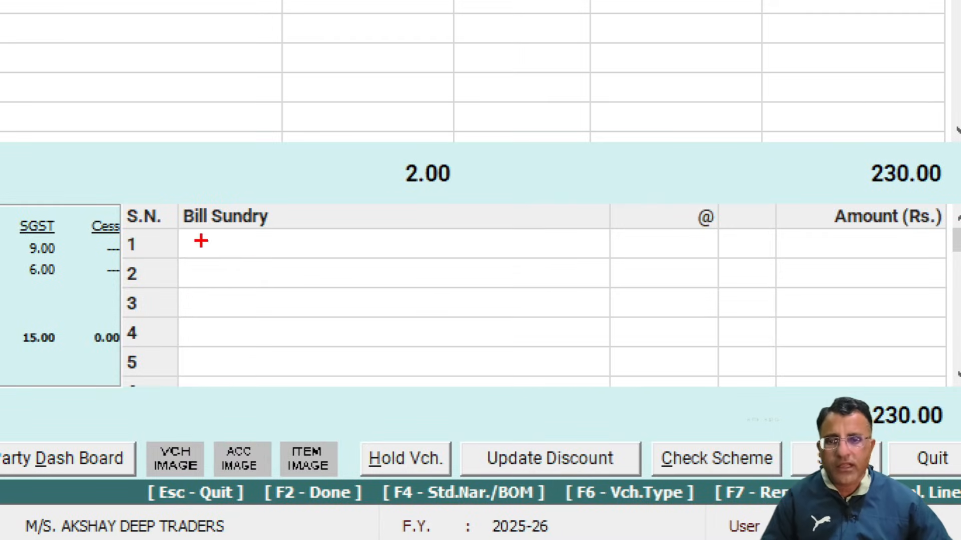
key(Escape)
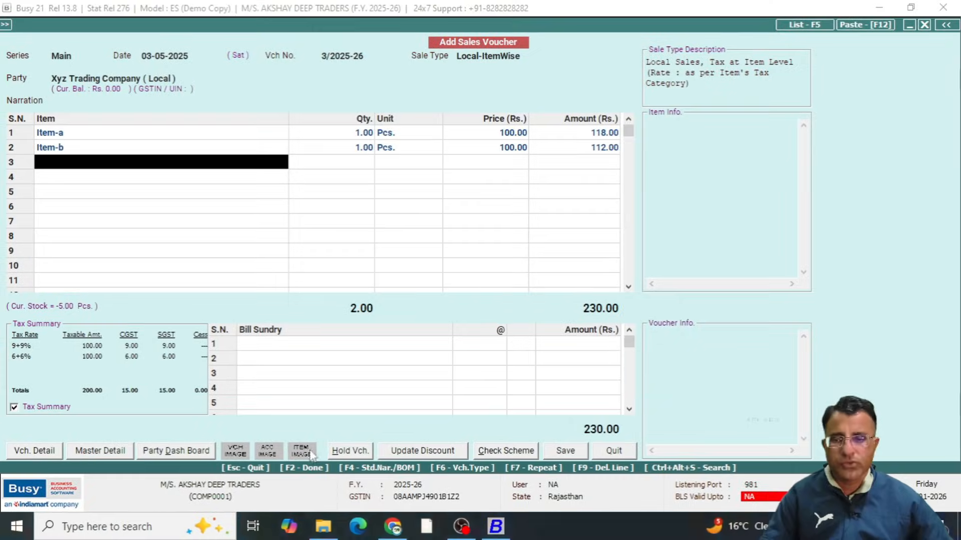
key(ctrl+1)
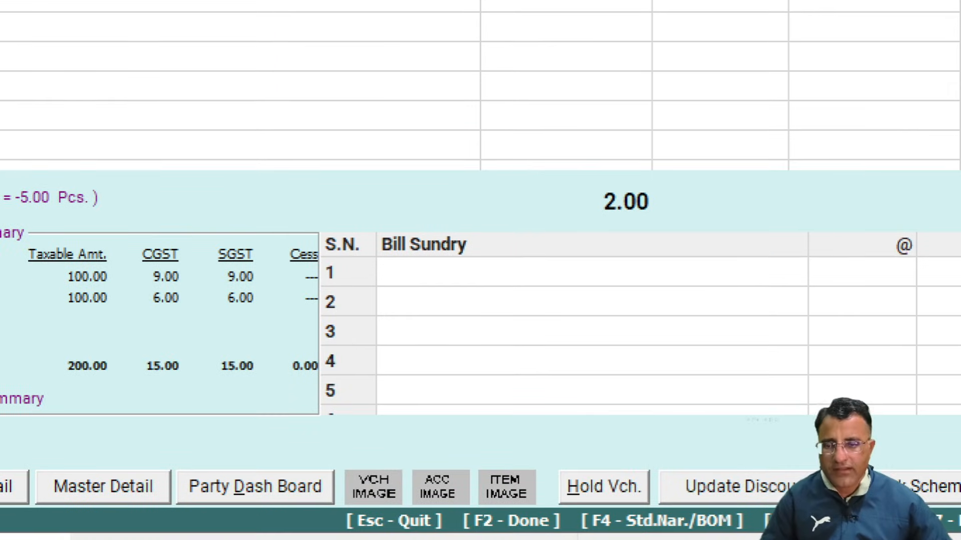
click(171, 390)
mouse_move(4, 234)
mouse_down()
mouse_move(35, 428)
mouse_move(258, 191)
mouse_move(52, 367)
mouse_up()
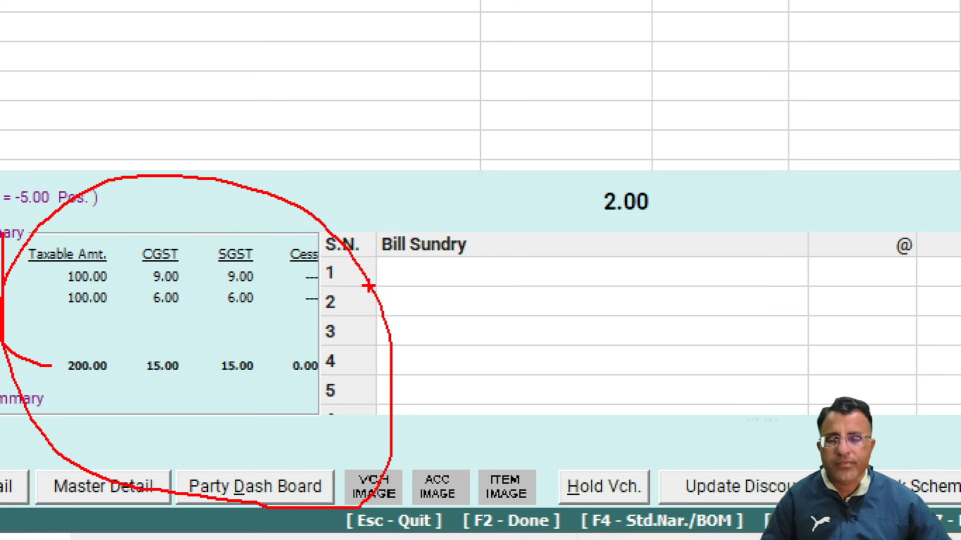
key(Escape)
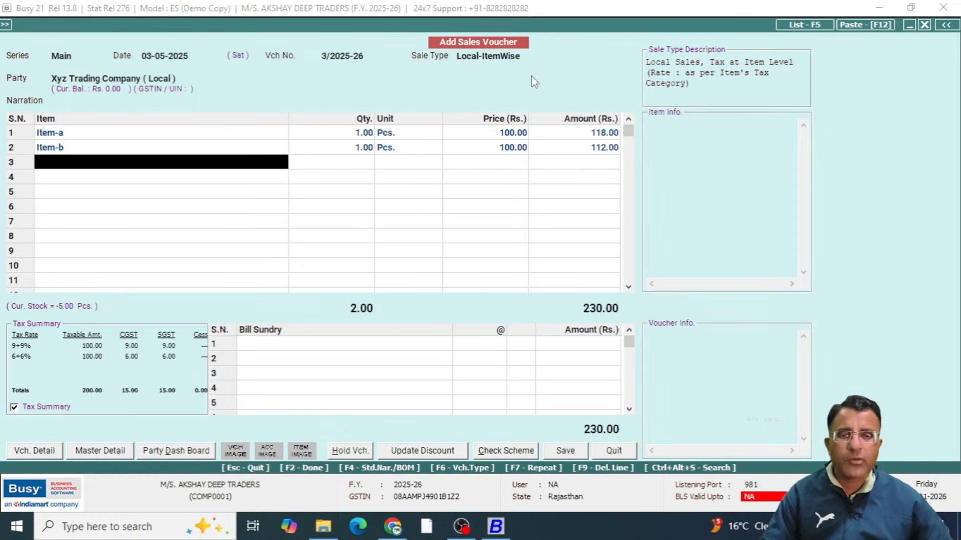
Browse the voucher's available sale types back to the Central types, starting at Central-12%
click(529, 54)
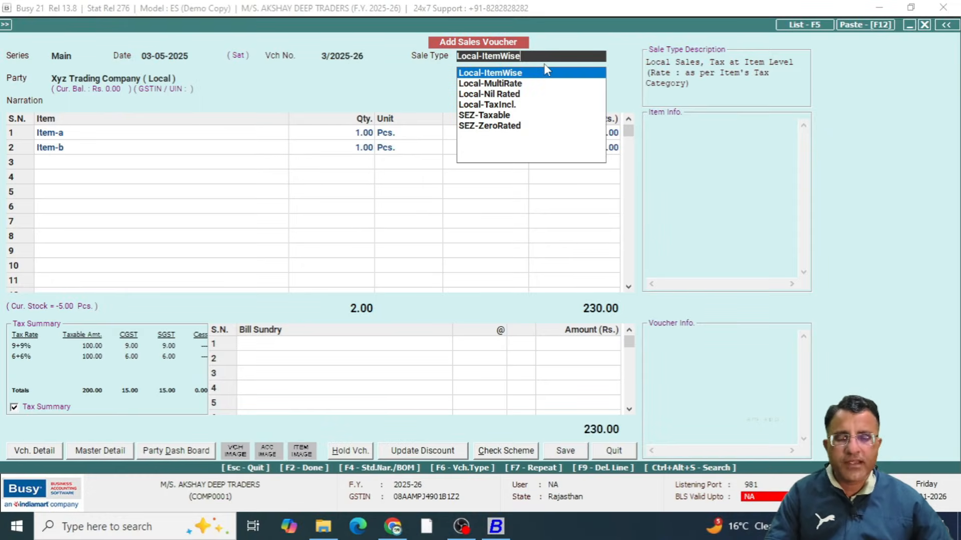
key(Up)
key(Up)
key(Up)
key(Up)
key(Up)
key(Up)
key(Up)
key(Up)
key(Up)
key(Up)
key(Up)
key(Up)
key(Up)
key(Up)
key(Up)
key(Up)
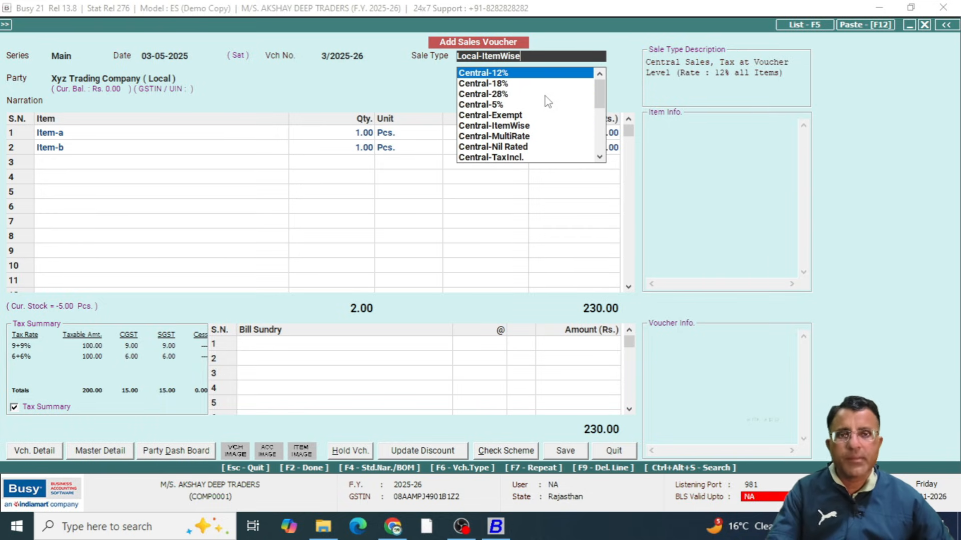